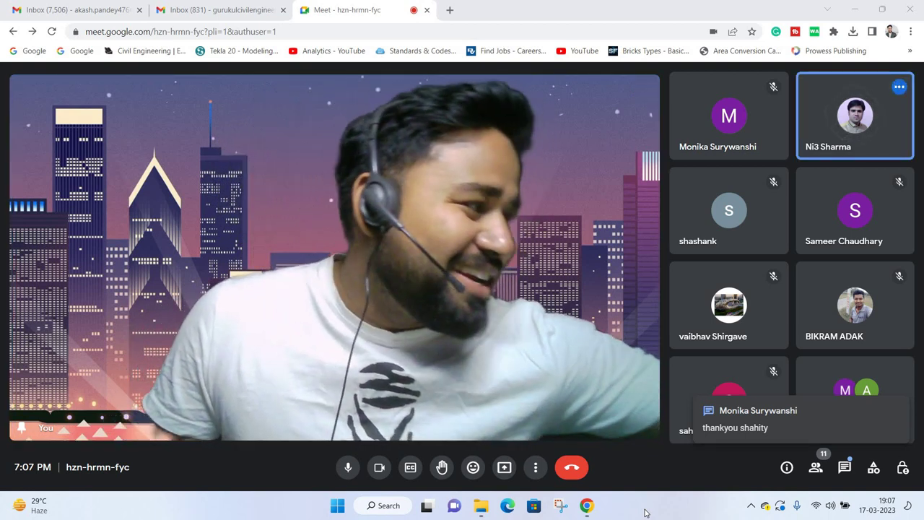
- Glance at the chat, then admit the waiting participant, bringing the call to 13 people
click(845, 468)
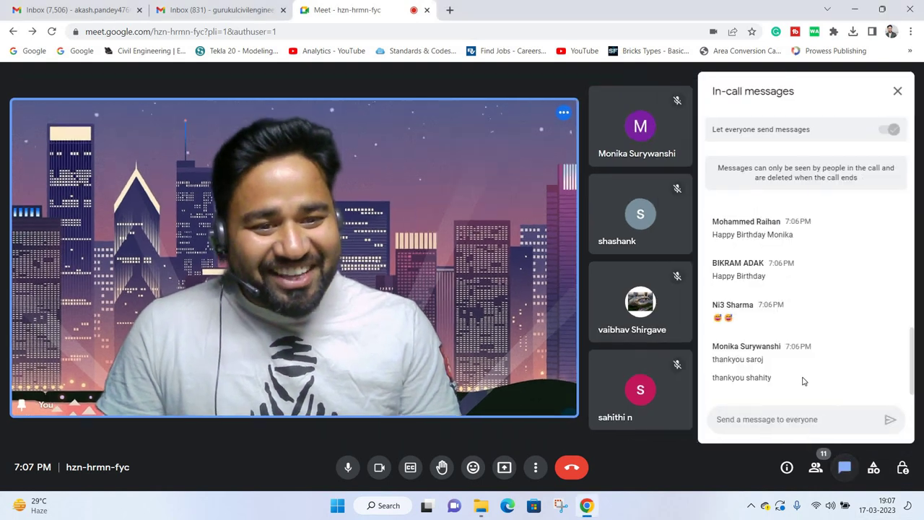
click(898, 91)
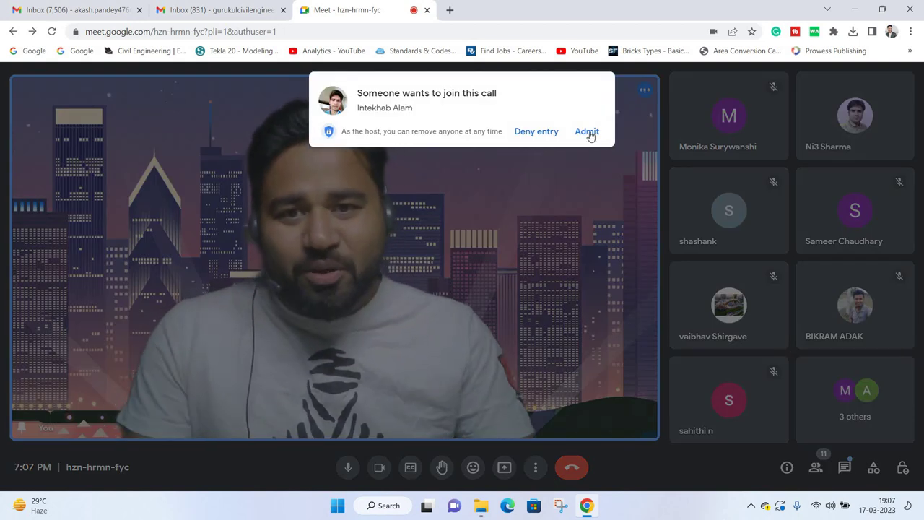
click(587, 131)
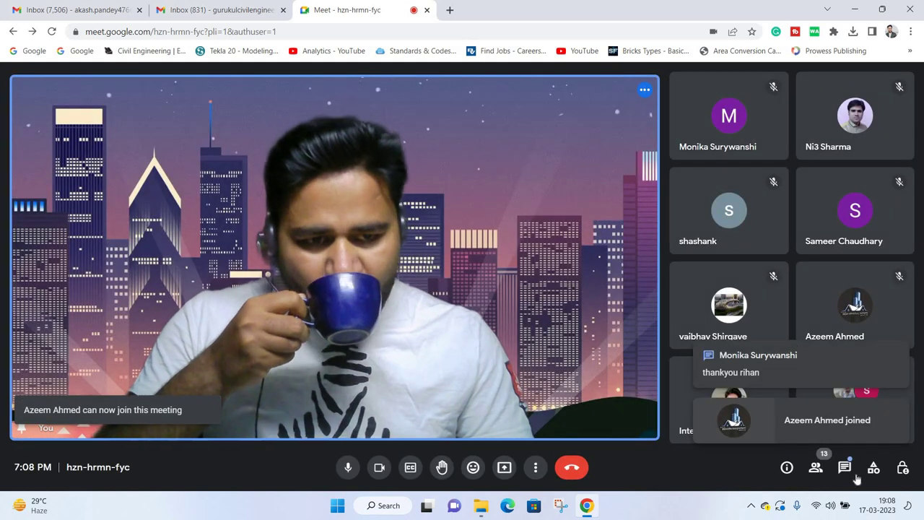
click(848, 470)
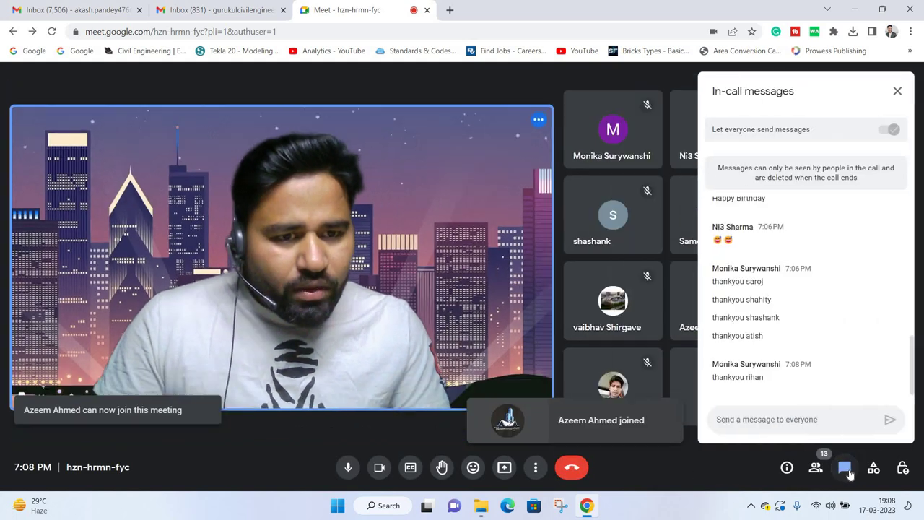
click(846, 468)
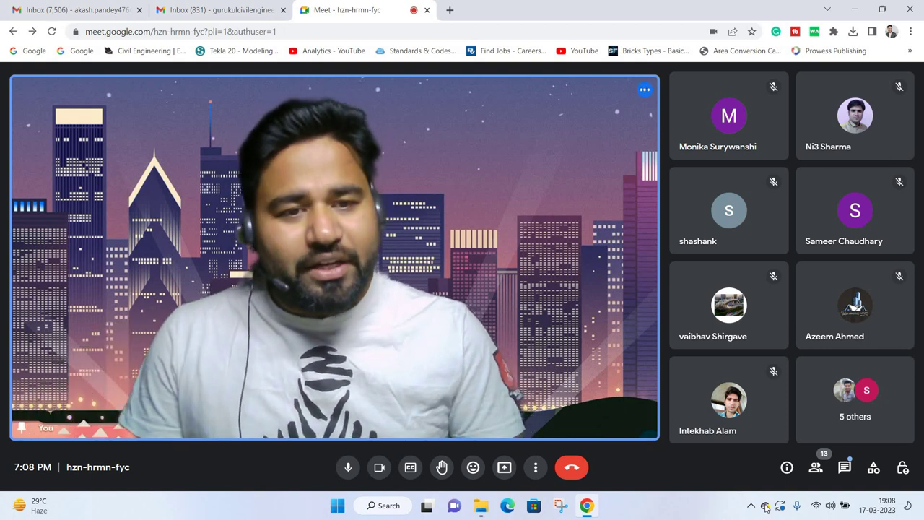
click(847, 468)
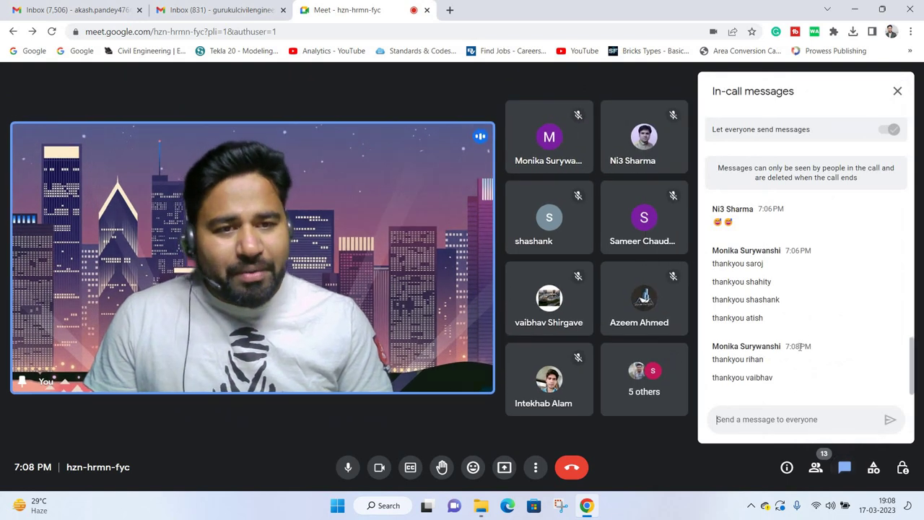
scroll(803, 345, up, 2)
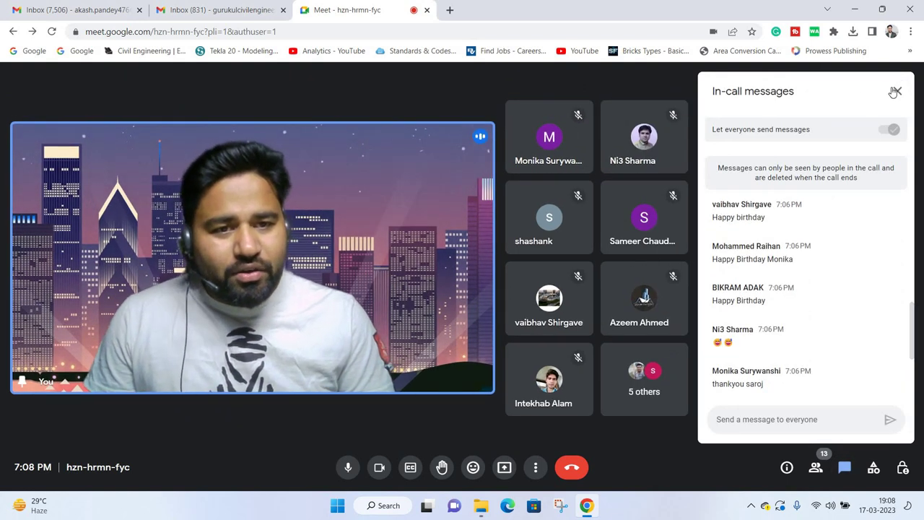
click(898, 91)
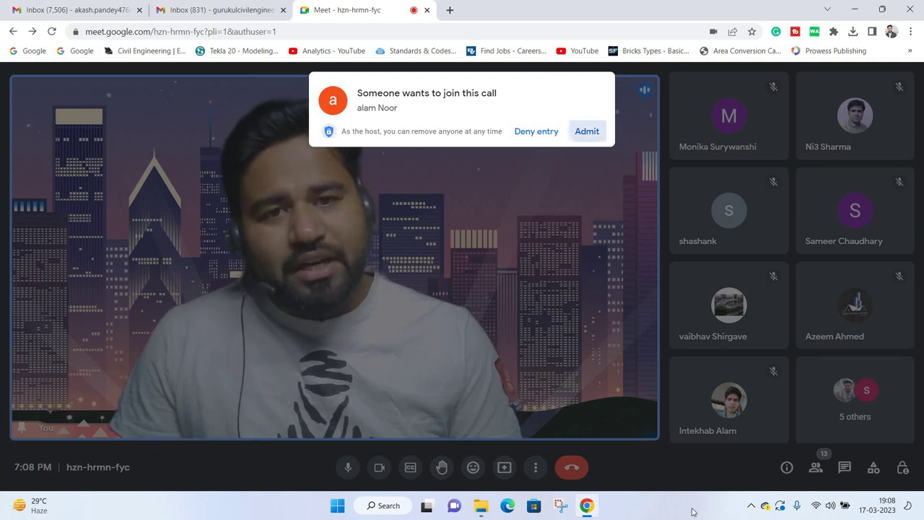
- Admit the next waiting participant, bringing the call to 14, and check the chat twice
click(587, 131)
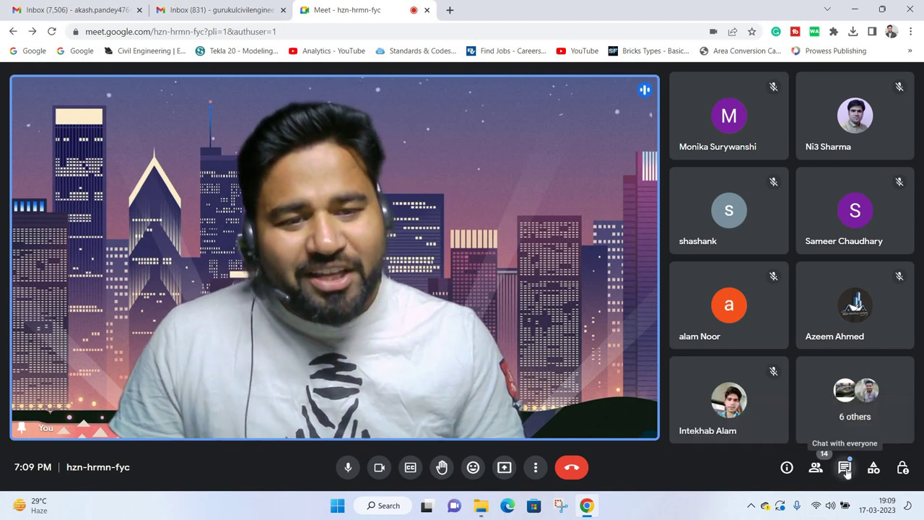
click(845, 468)
click(845, 468)
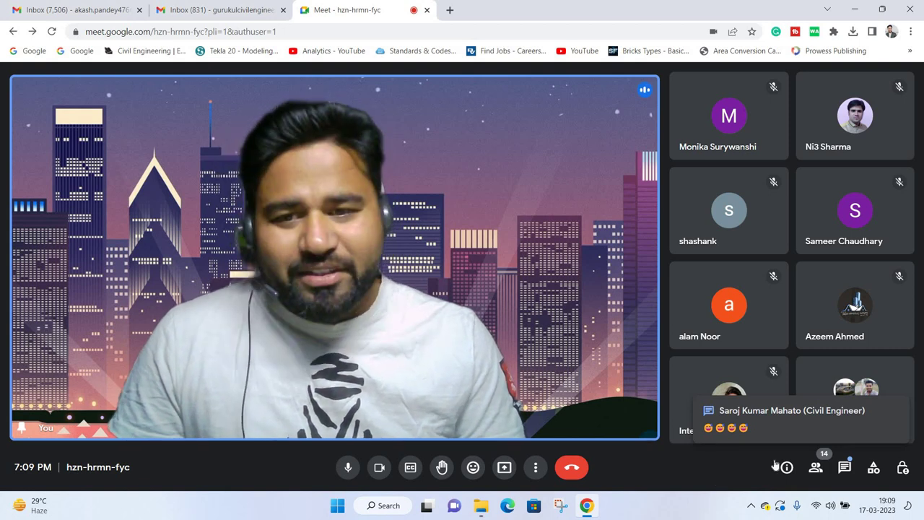
click(845, 467)
click(845, 468)
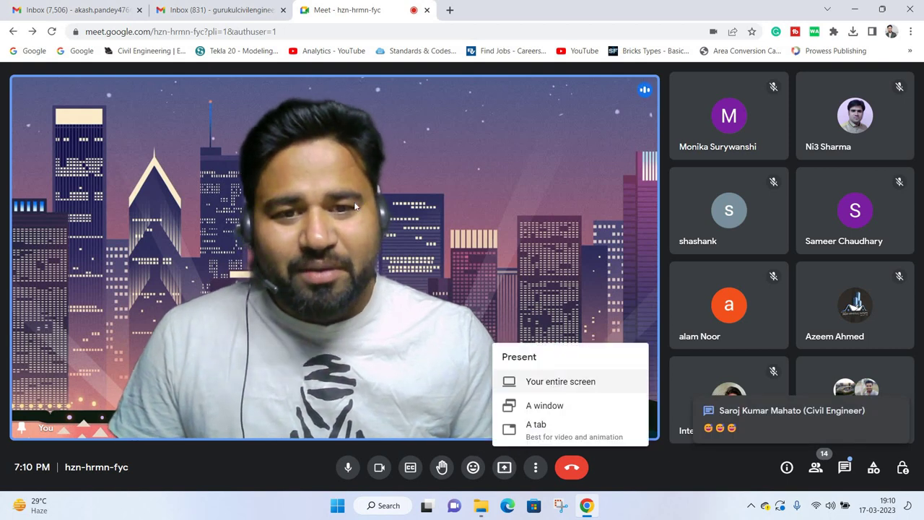
- Share the entire screen with everyone, then bring the browser's Gmail inbox tab into view
click(556, 380)
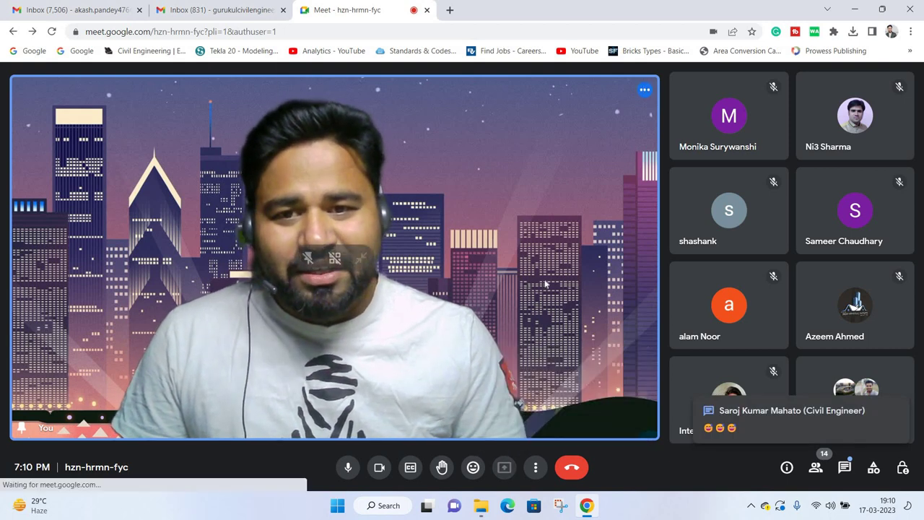
click(570, 278)
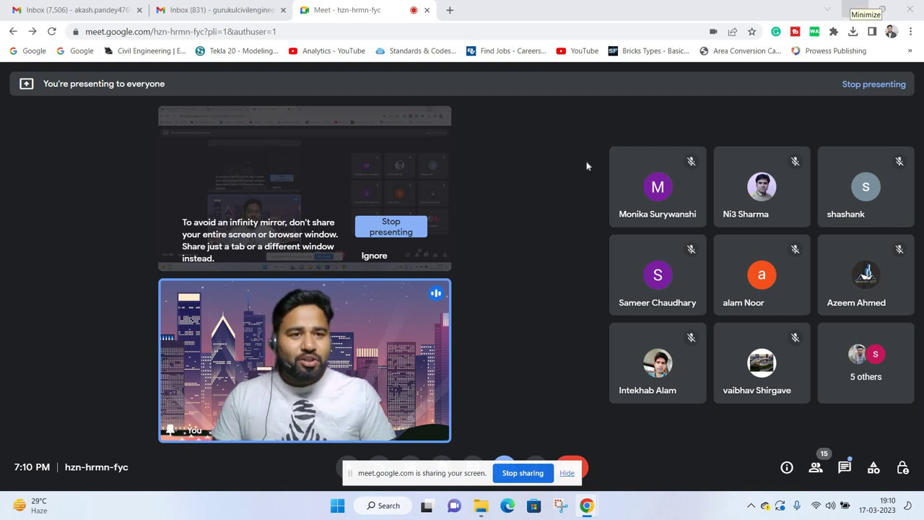
key(alt+Tab)
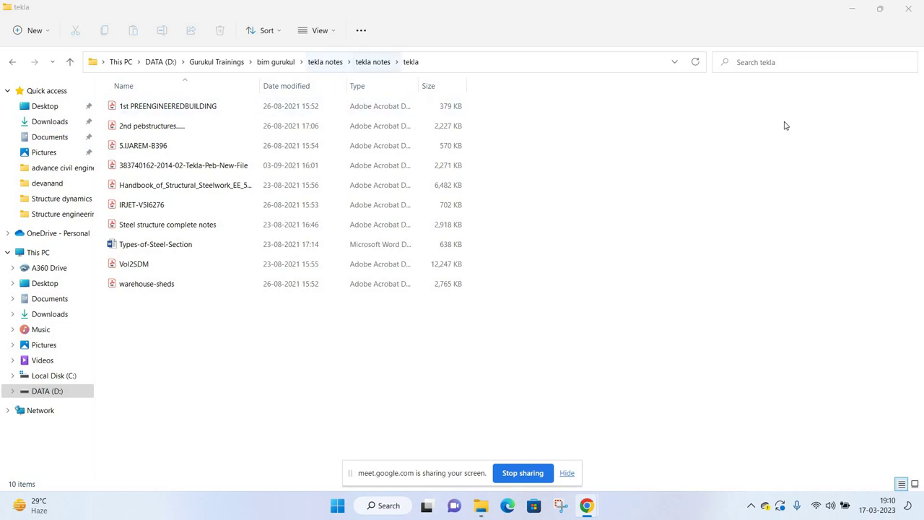
key(super+d)
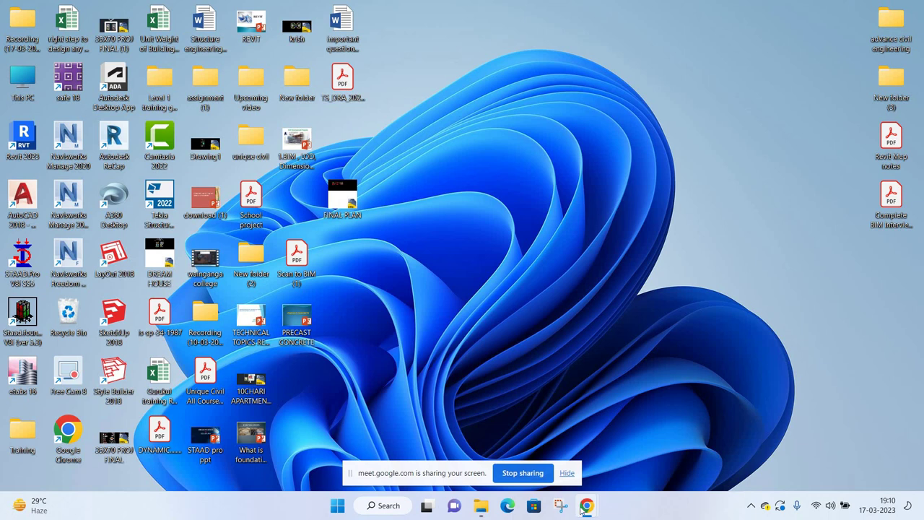
click(517, 433)
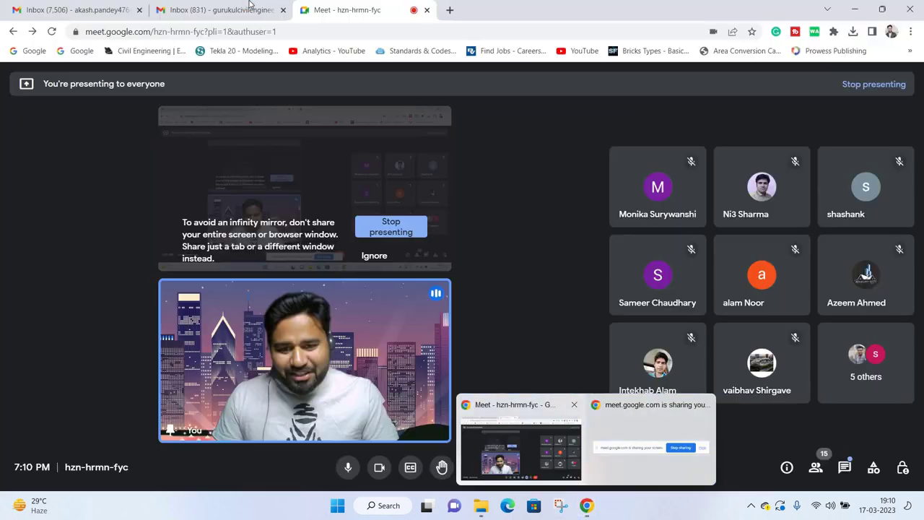
key(ctrl+shift+Tab)
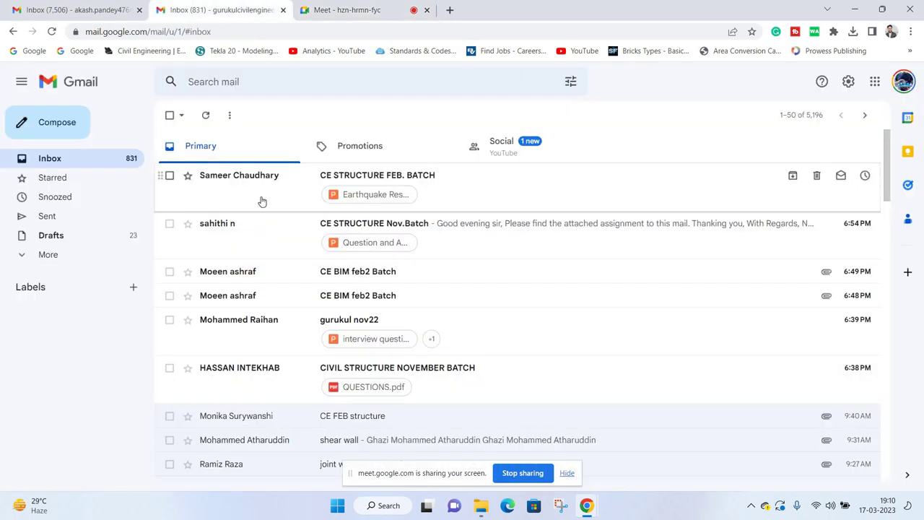
- Download Earthquake Resistant Design of Structures 16-03-23.pptx from the CE STRUCTURE FEB. BATCH email and show it in Downloads
click(260, 210)
mouse_move(252, 286)
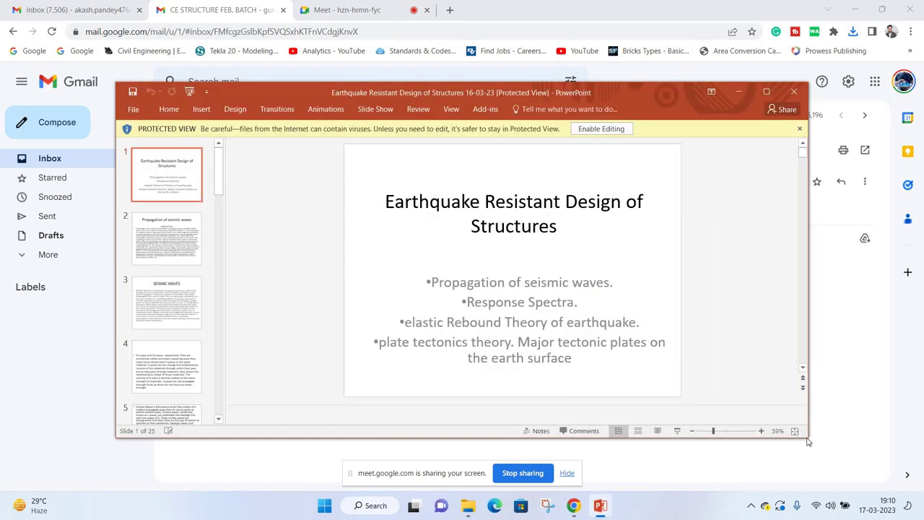
click(347, 7)
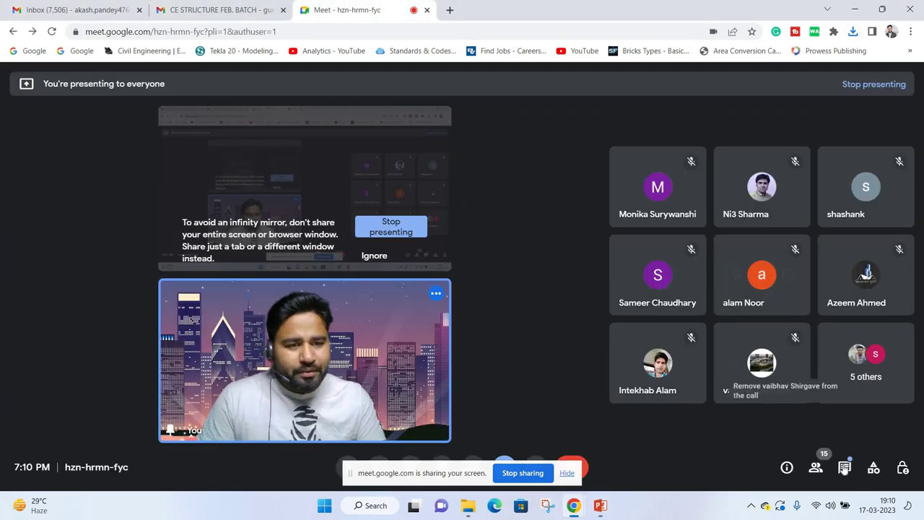
click(845, 467)
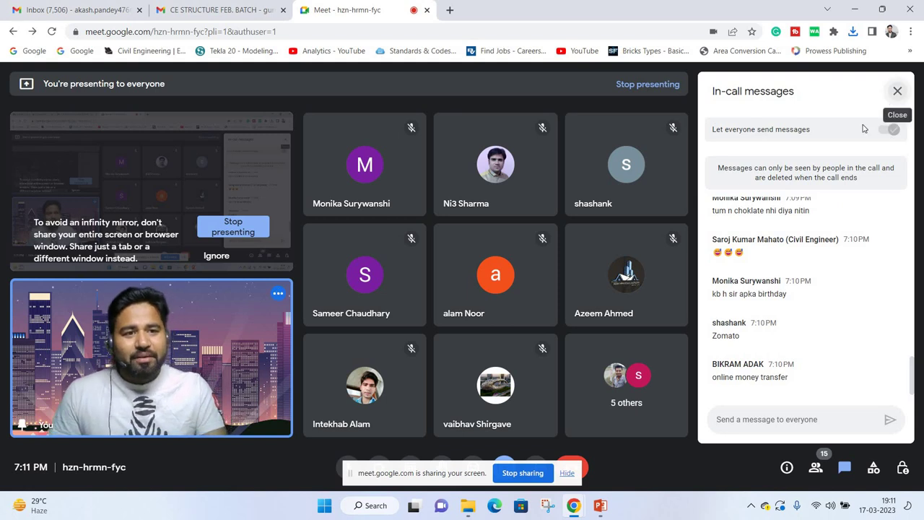
click(897, 92)
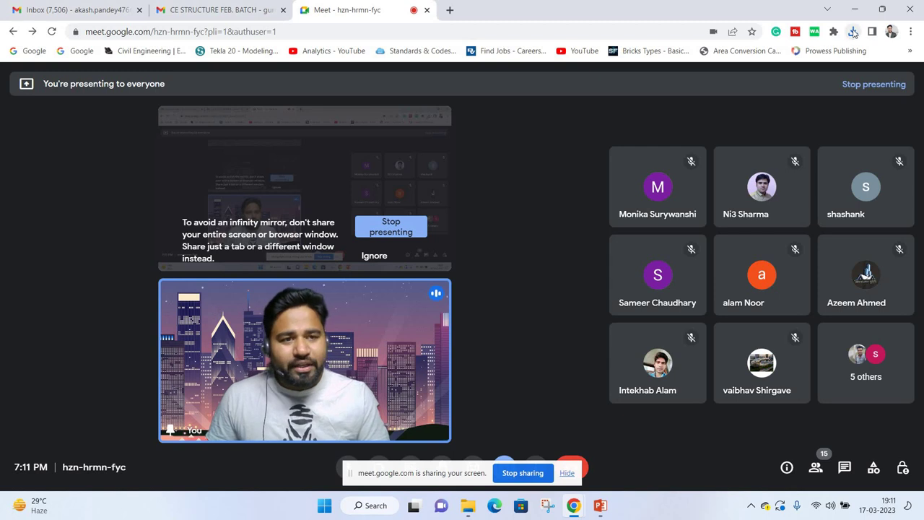
click(853, 32)
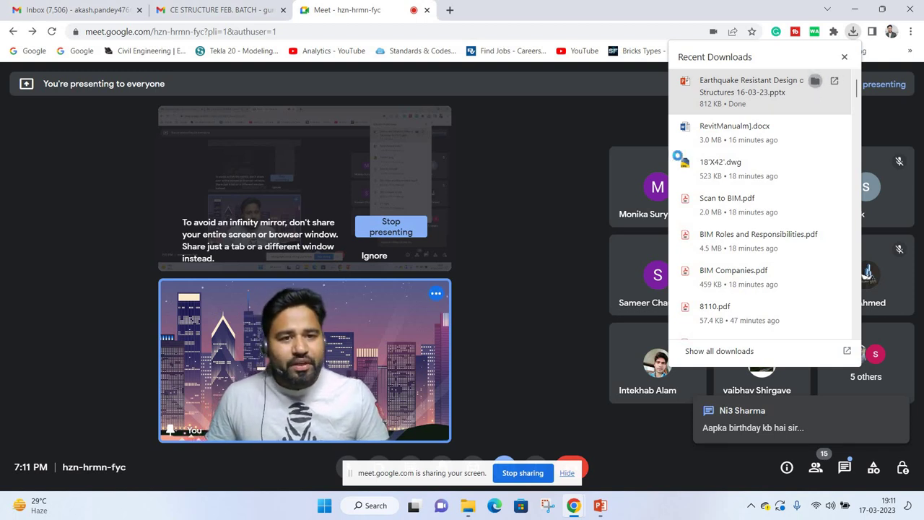
click(816, 83)
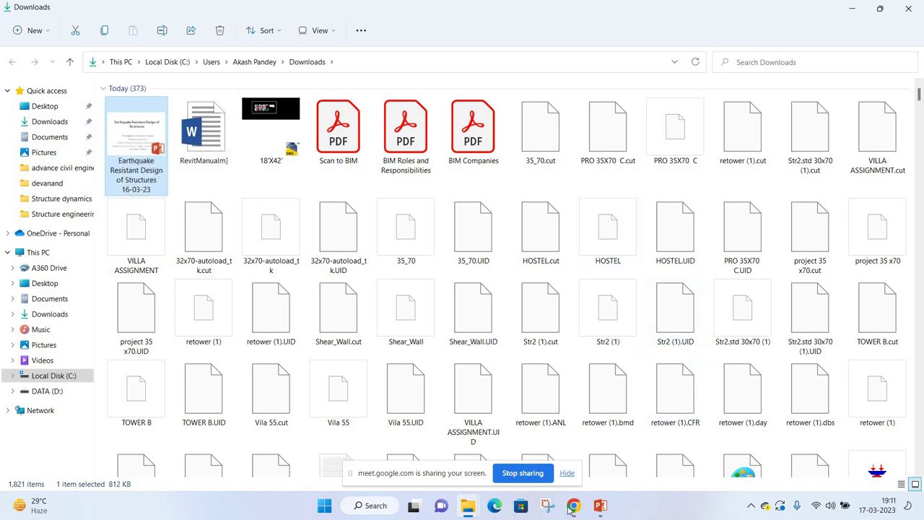
- Open the earthquake design presentation and scroll down through its slides
double_click(147, 135)
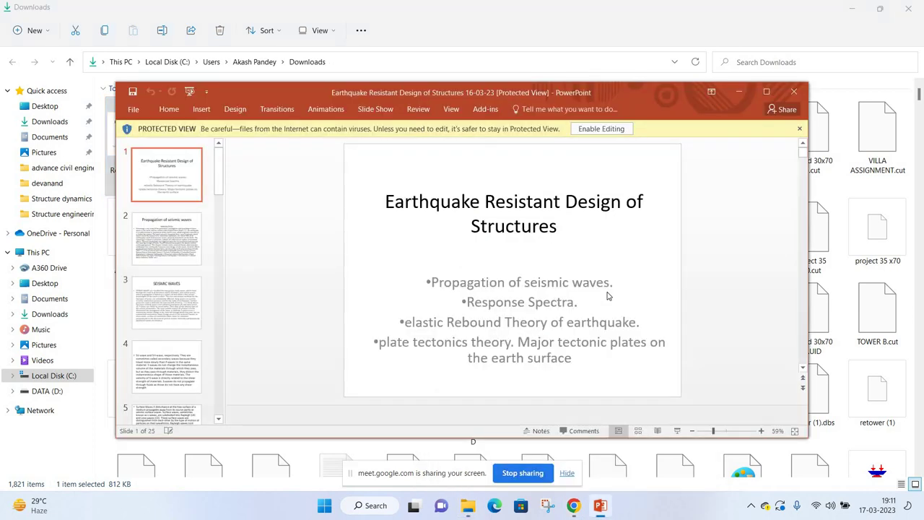
scroll(607, 295, down, 1)
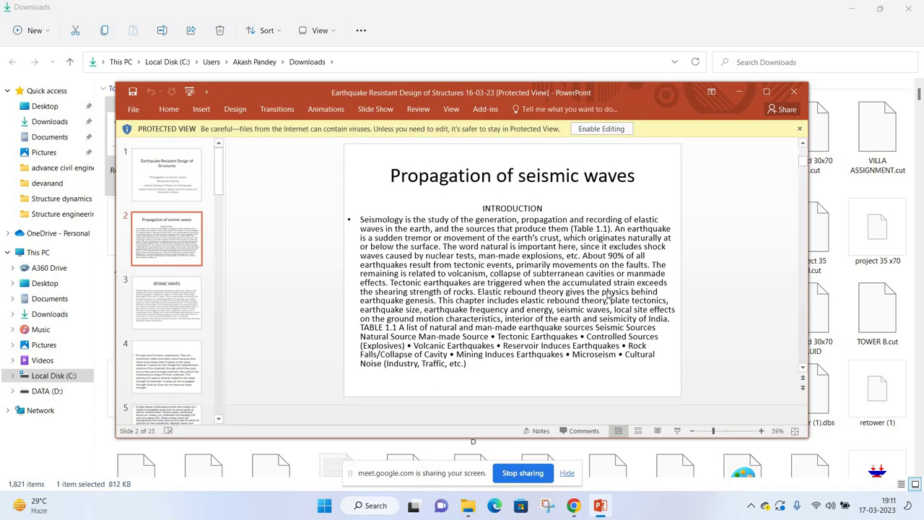
scroll(609, 295, down, 1)
scroll(609, 295, down, 2)
scroll(609, 294, down, 2)
scroll(611, 294, down, 1)
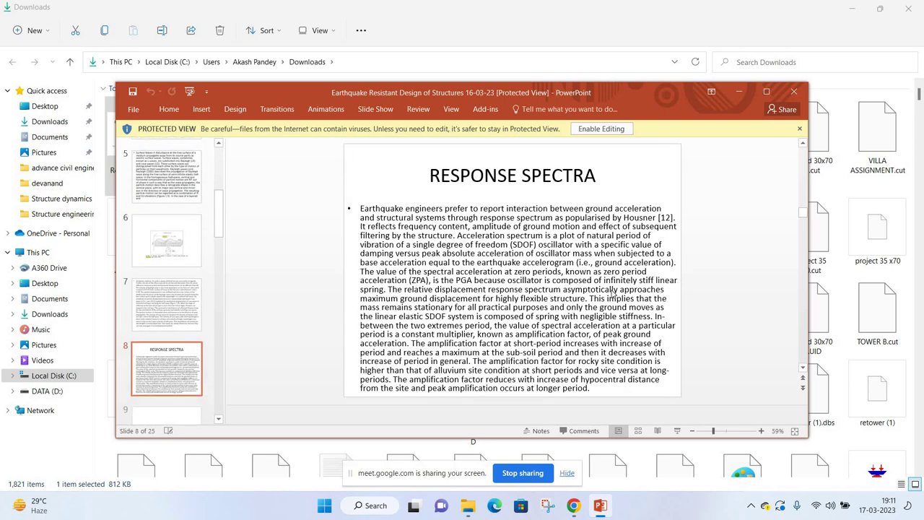
scroll(611, 294, down, 2)
scroll(611, 293, up, 1)
scroll(611, 293, down, 1)
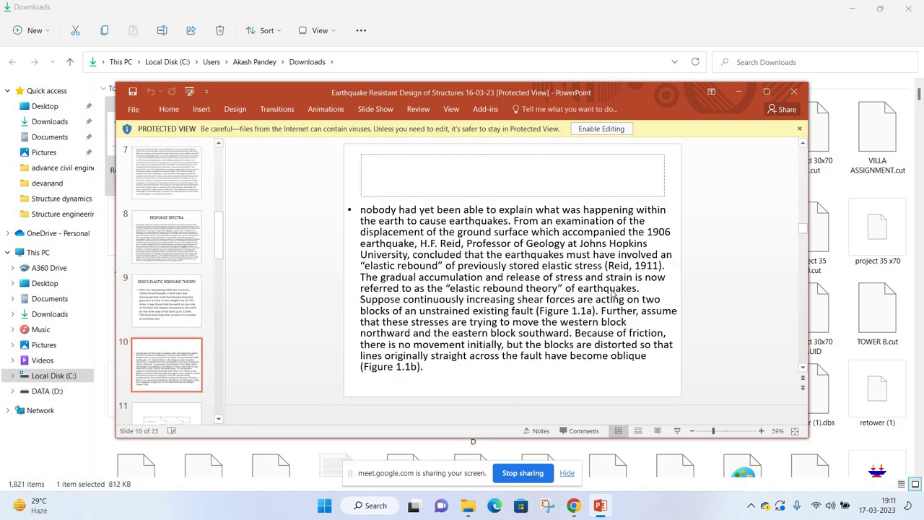
scroll(611, 292, down, 2)
scroll(611, 292, down, 1)
scroll(611, 292, down, 1)
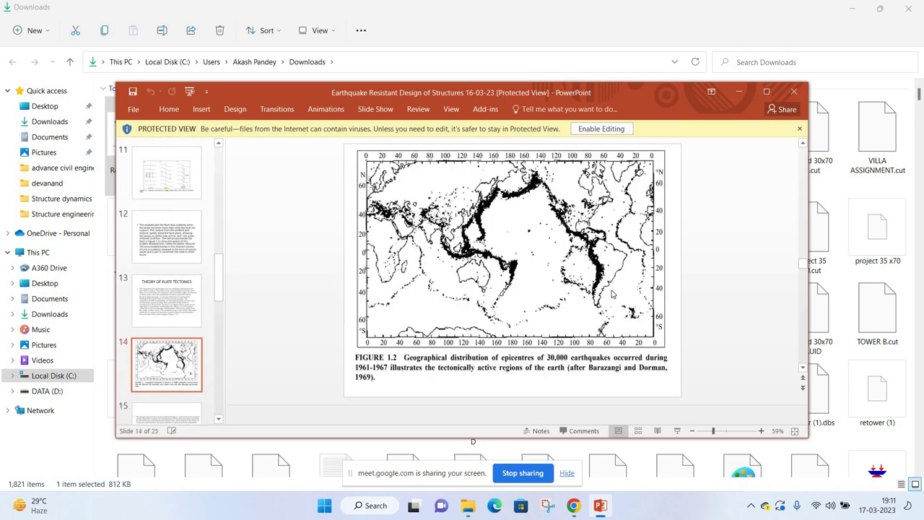
scroll(611, 293, down, 1)
scroll(611, 294, down, 2)
scroll(611, 294, down, 1)
scroll(611, 294, down, 1)
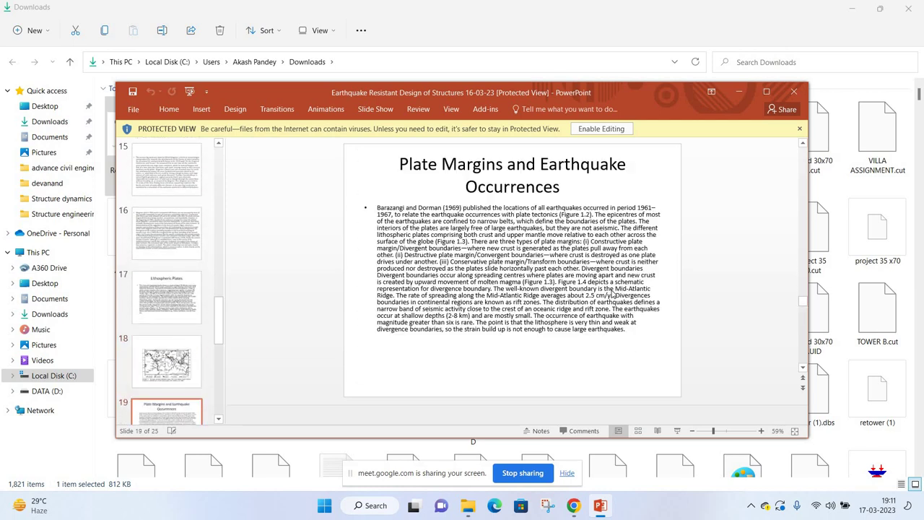
scroll(611, 294, down, 1)
scroll(611, 293, down, 2)
scroll(612, 294, down, 2)
scroll(624, 254, down, 1)
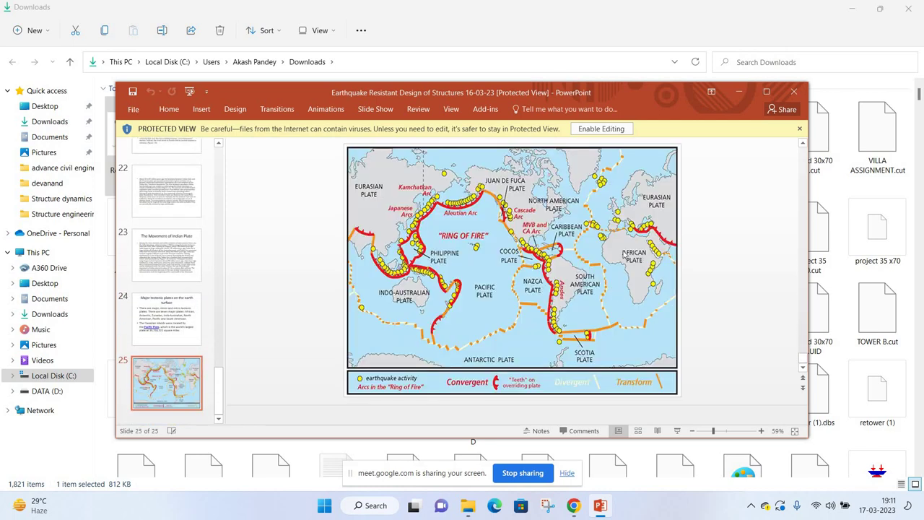
- Maximize PowerPoint, scroll back to the title slide, then close the presentation
click(765, 93)
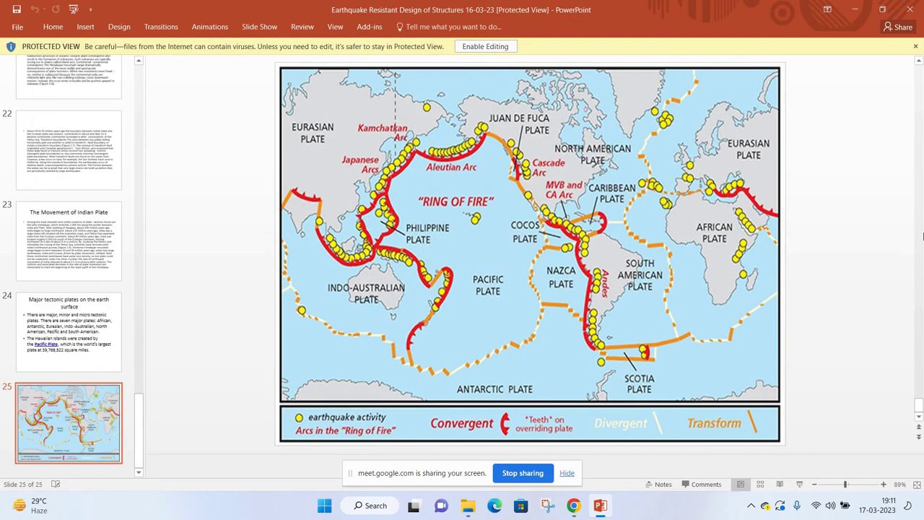
scroll(780, 249, up, 2)
scroll(778, 249, up, 1)
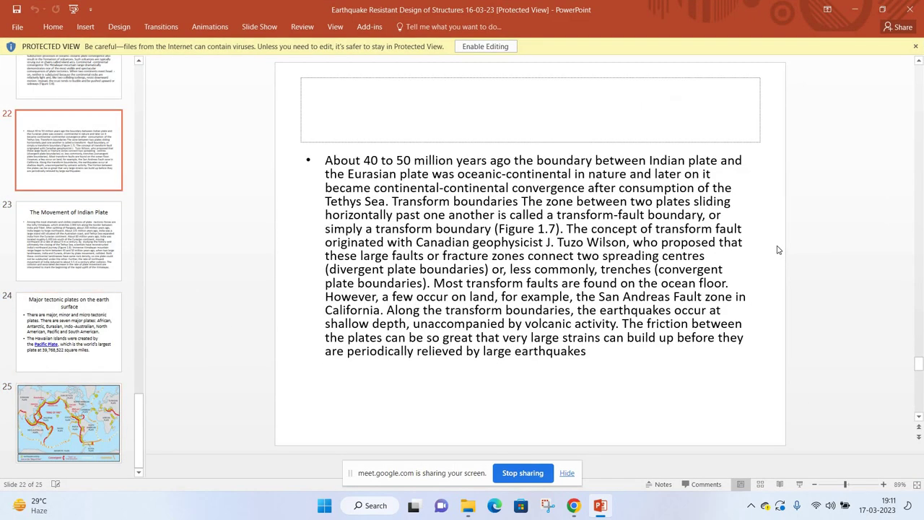
scroll(779, 249, up, 2)
scroll(779, 249, up, 1)
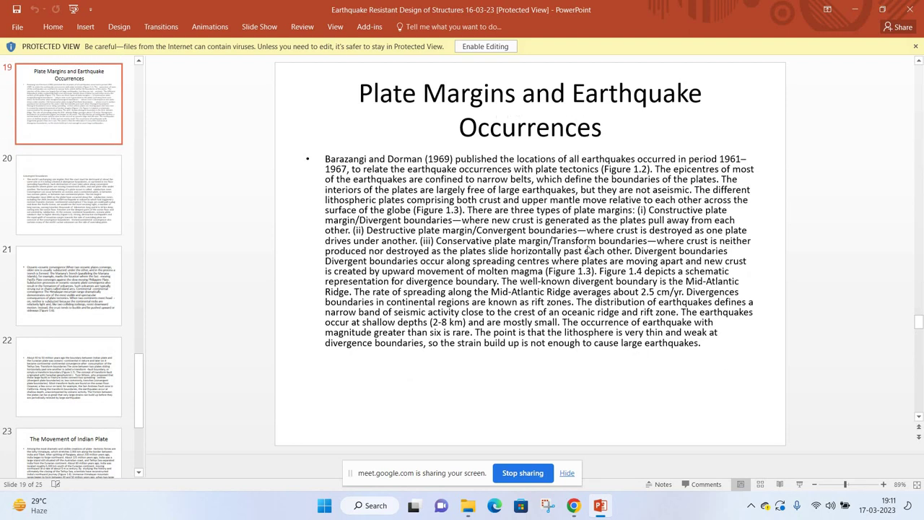
scroll(589, 246, up, 2)
scroll(589, 246, up, 1)
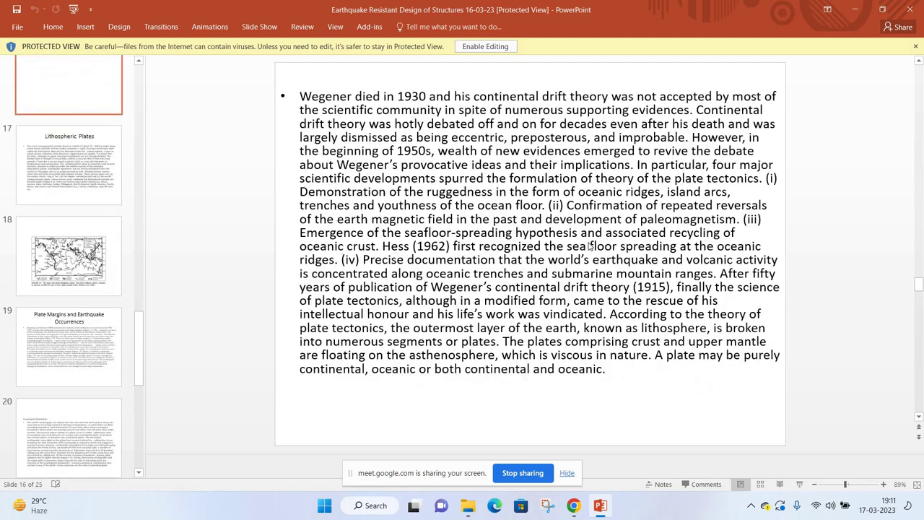
scroll(589, 245, up, 1)
scroll(589, 246, up, 1)
scroll(590, 246, up, 2)
scroll(588, 247, up, 2)
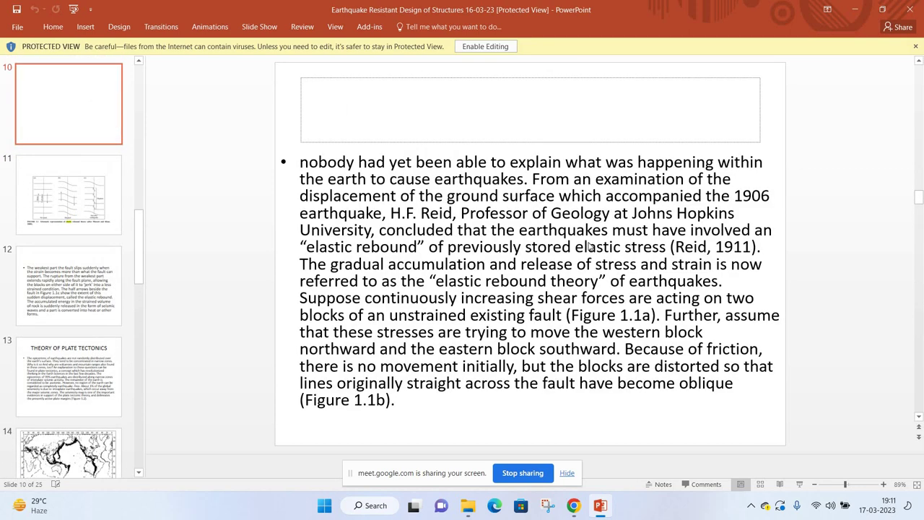
scroll(585, 249, up, 5)
scroll(582, 250, up, 4)
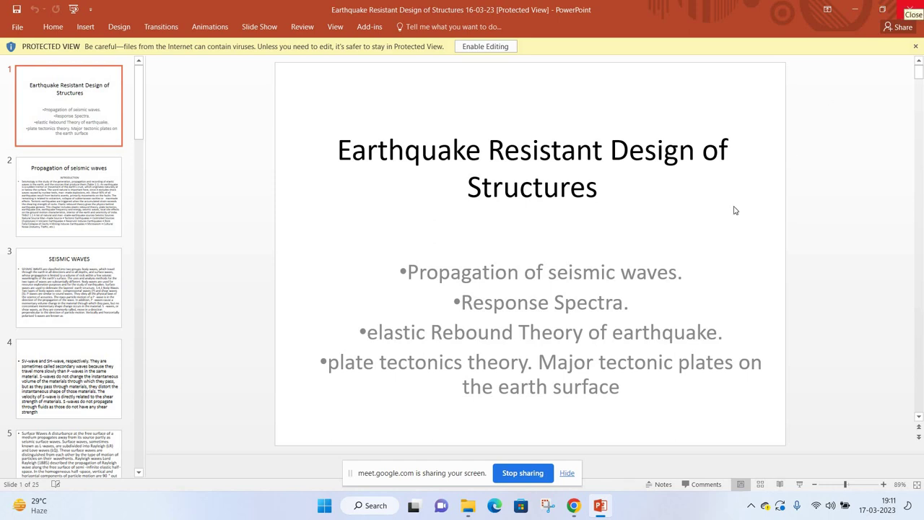
key(alt+F4)
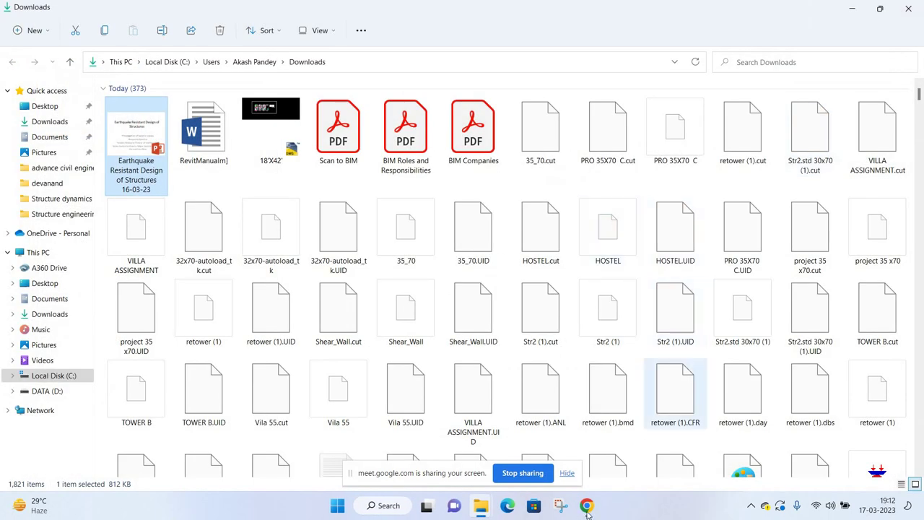
- Download Question and Answers.pptx from the CE STRUCTURE Nov.Batch email and open it
key(alt+Tab)
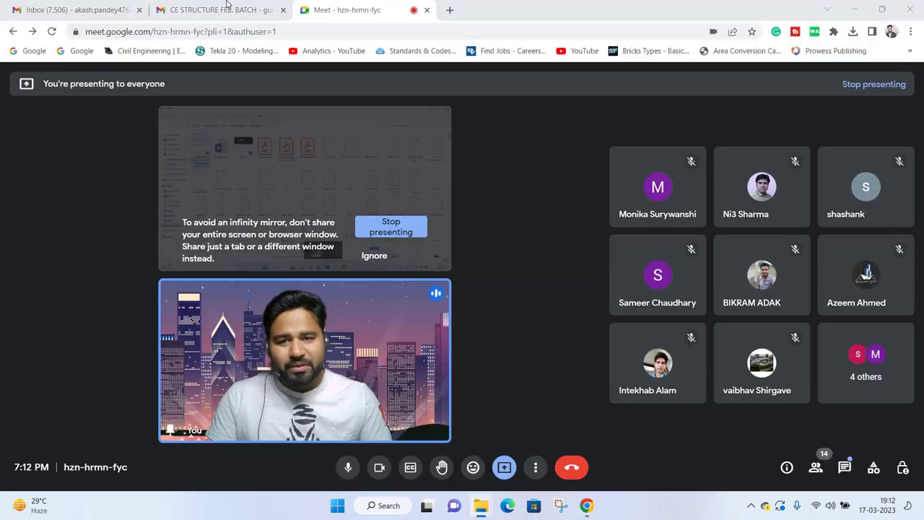
key(ctrl+shift+Tab)
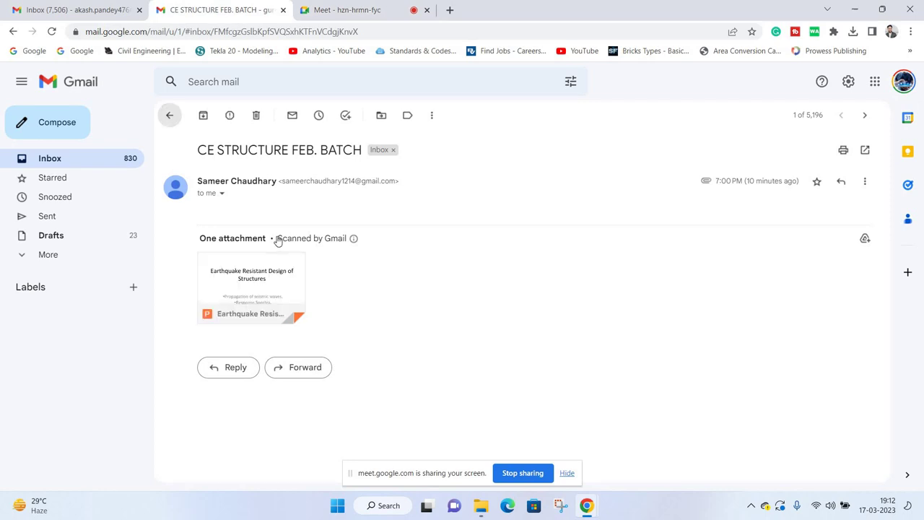
key(u)
click(254, 260)
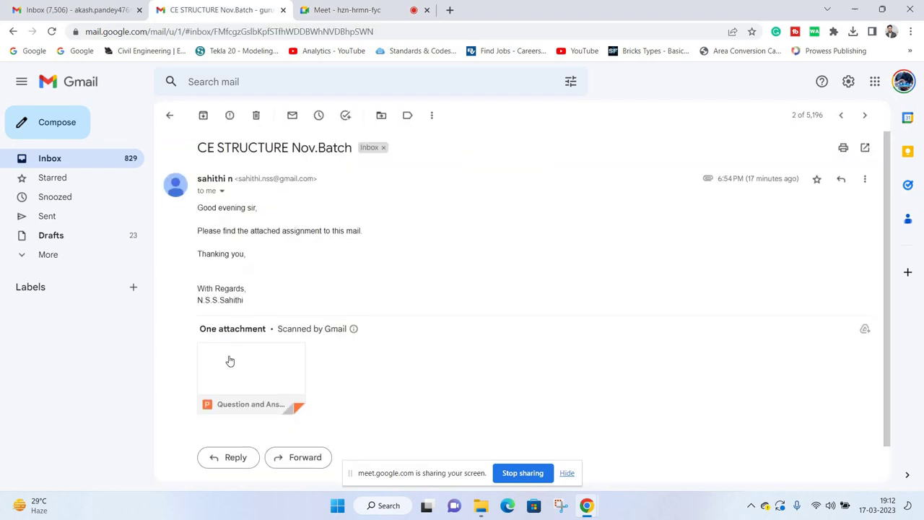
scroll(224, 361, down, 1)
click(225, 358)
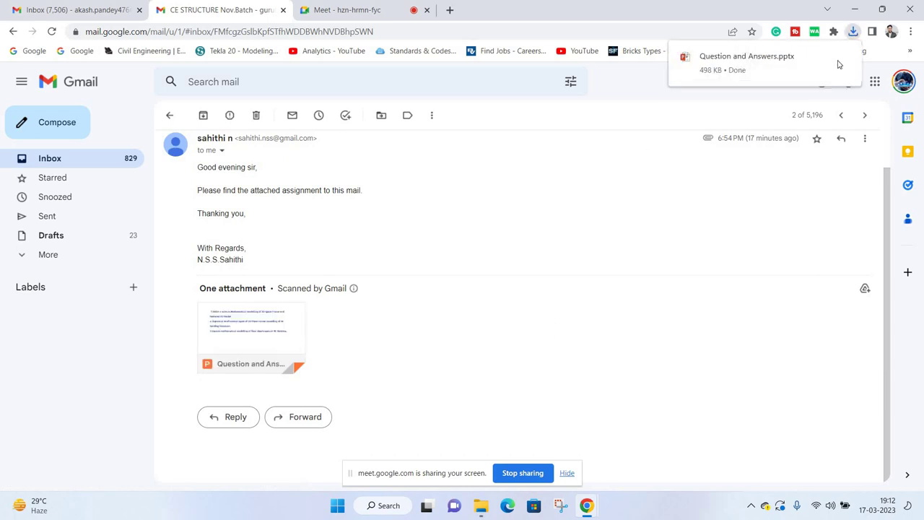
click(844, 63)
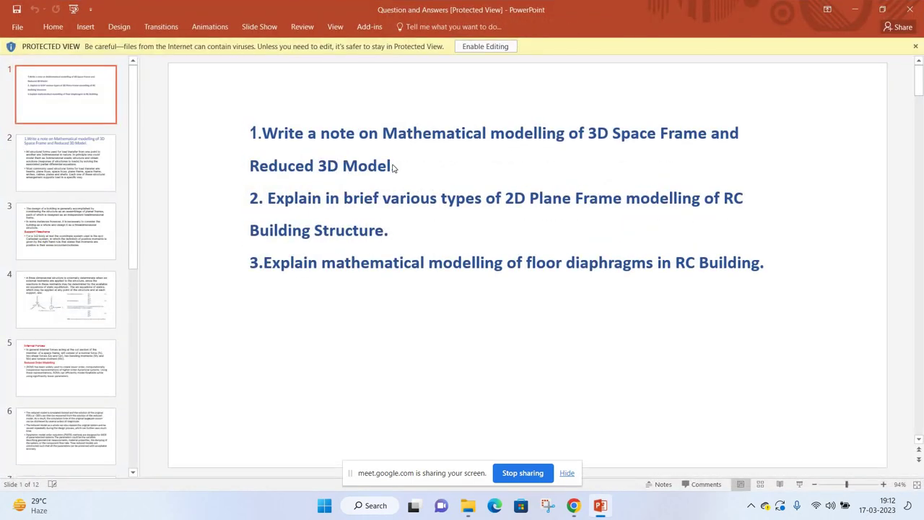
- Scroll through slides 1 to 12 to the diaphragm behaviour figure, then close PowerPoint
scroll(265, 108, down, 1)
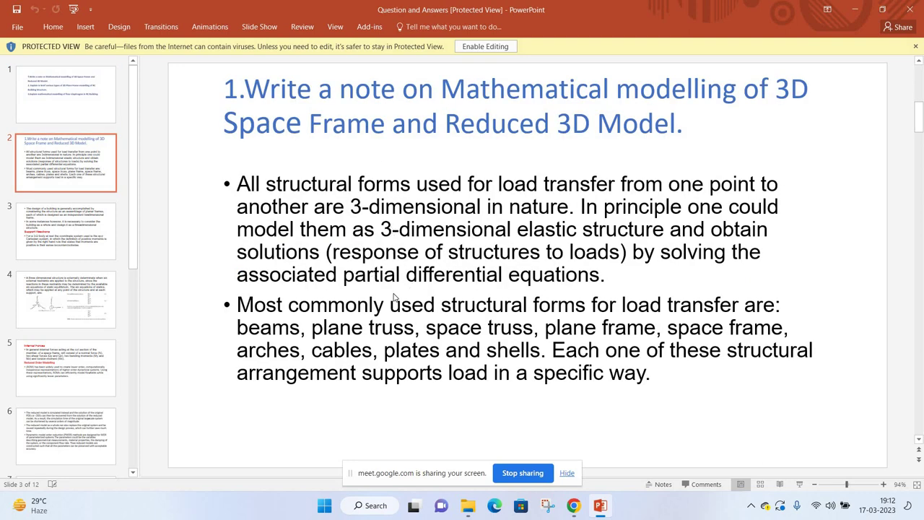
scroll(396, 297, down, 1)
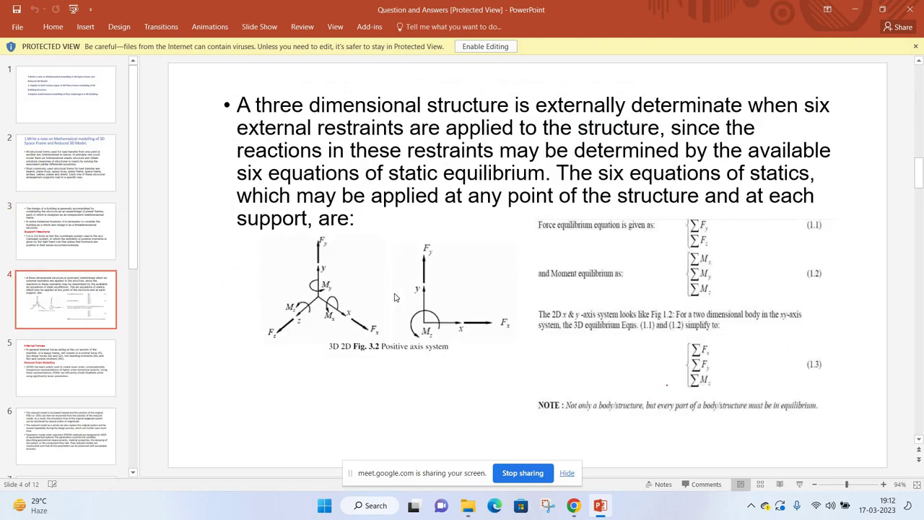
scroll(396, 298, down, 1)
scroll(404, 246, down, 1)
scroll(416, 187, down, 1)
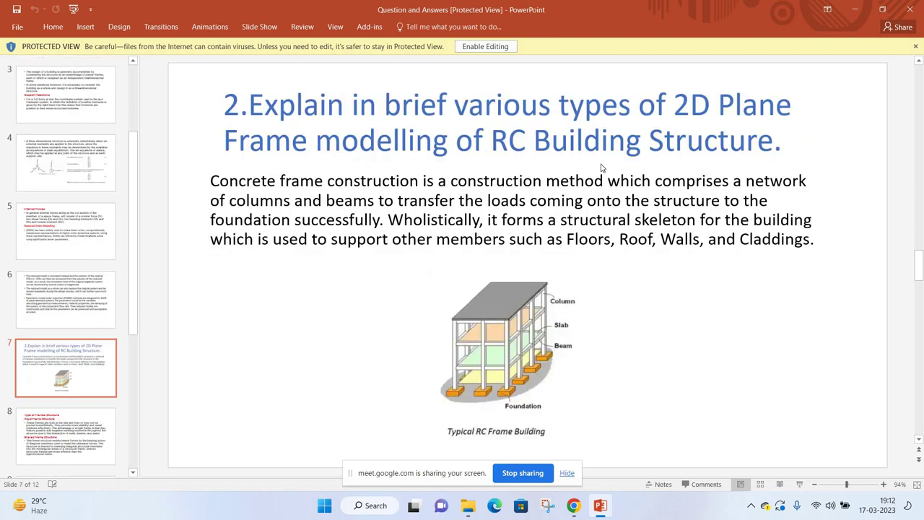
scroll(598, 170, down, 1)
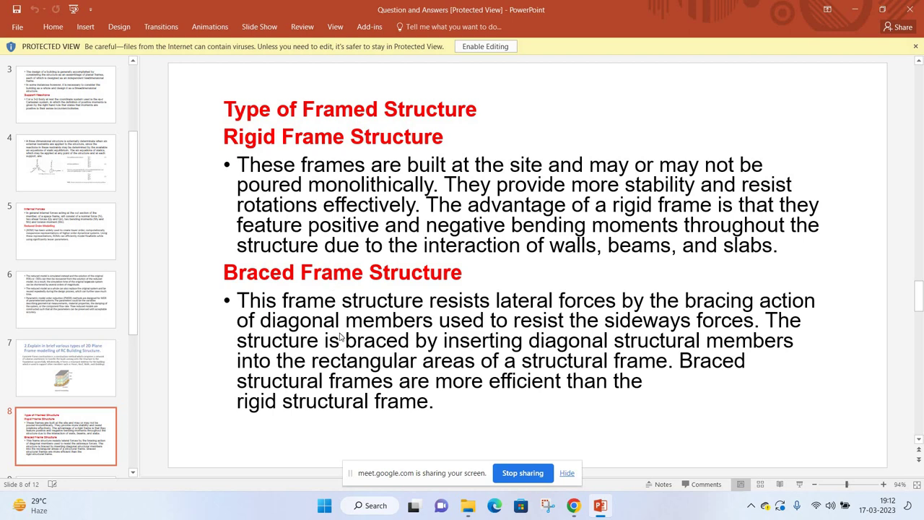
scroll(300, 210, down, 1)
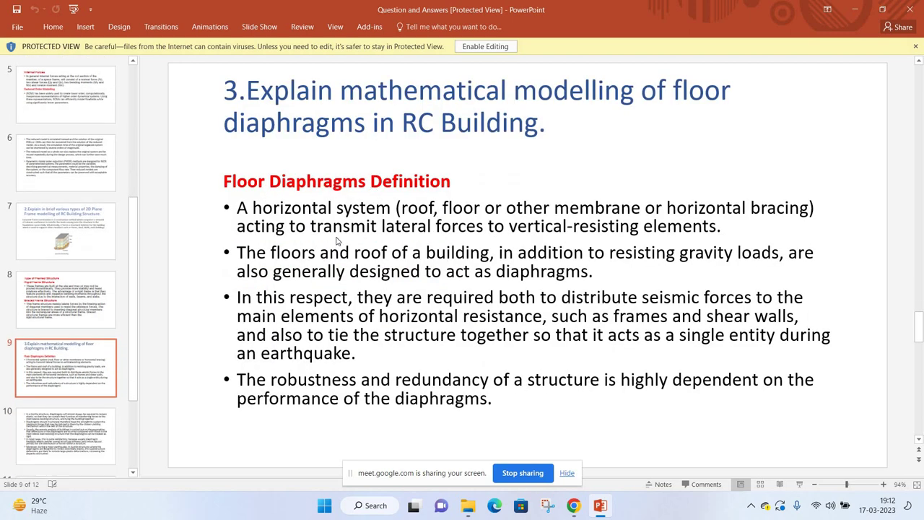
scroll(347, 271, down, 1)
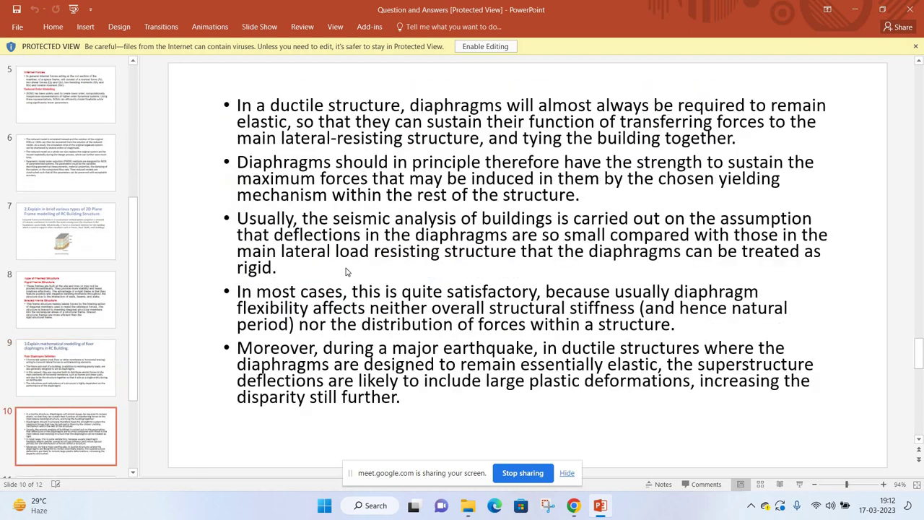
scroll(346, 272, down, 1)
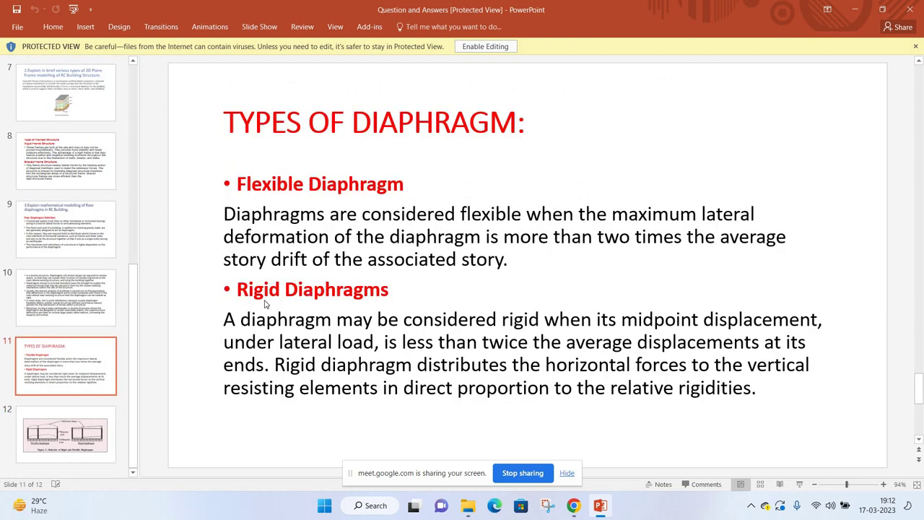
scroll(363, 353, down, 1)
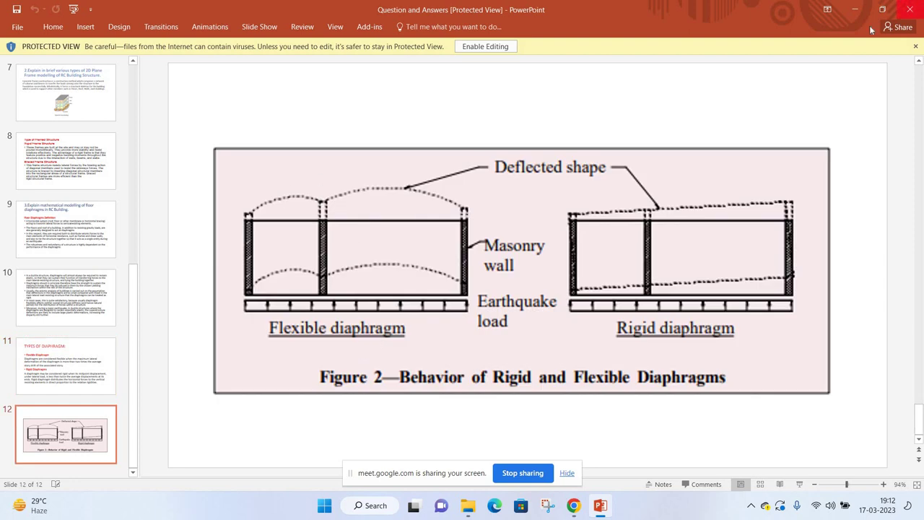
key(alt+F4)
- Download interview questions.pptx (3.1 MB) from the gurukul nov22 email and open it from Downloads
click(168, 117)
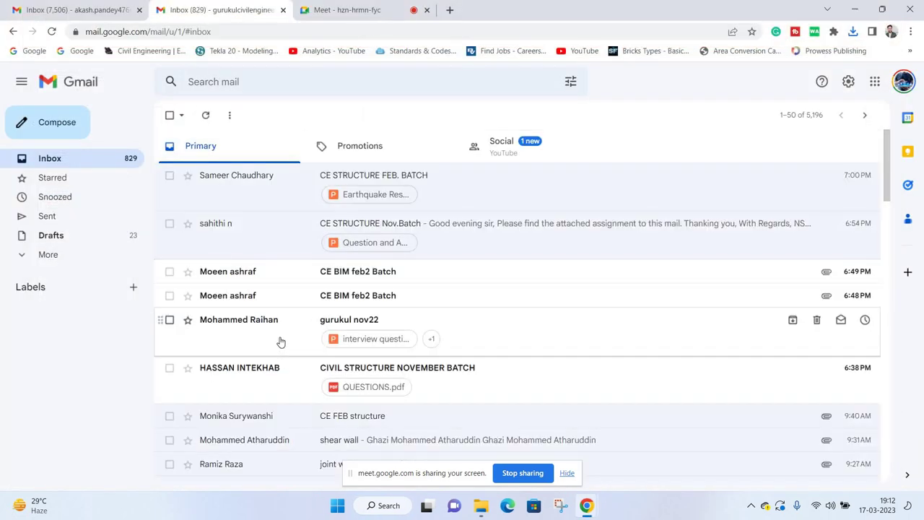
click(294, 322)
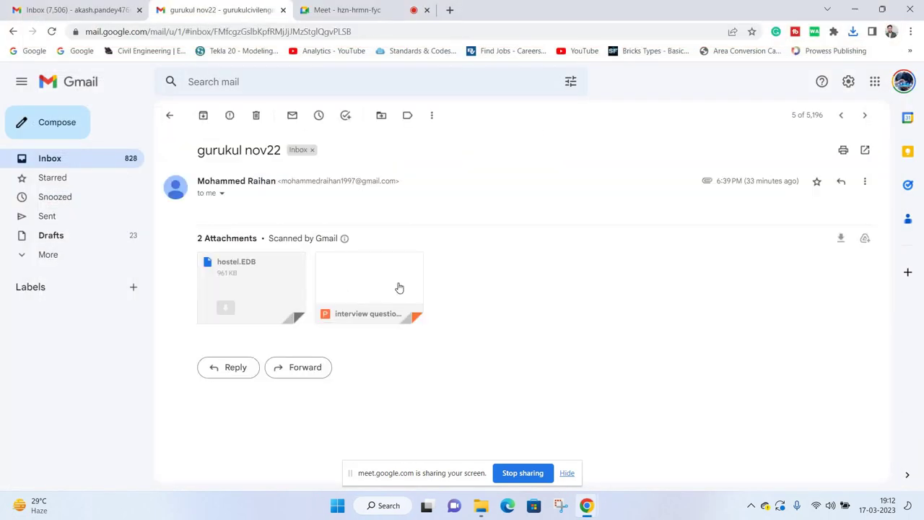
click(379, 285)
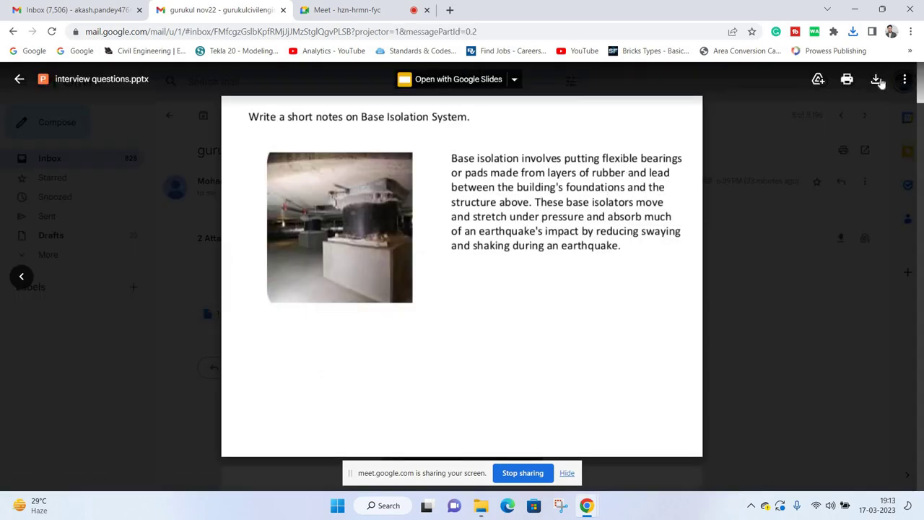
click(877, 81)
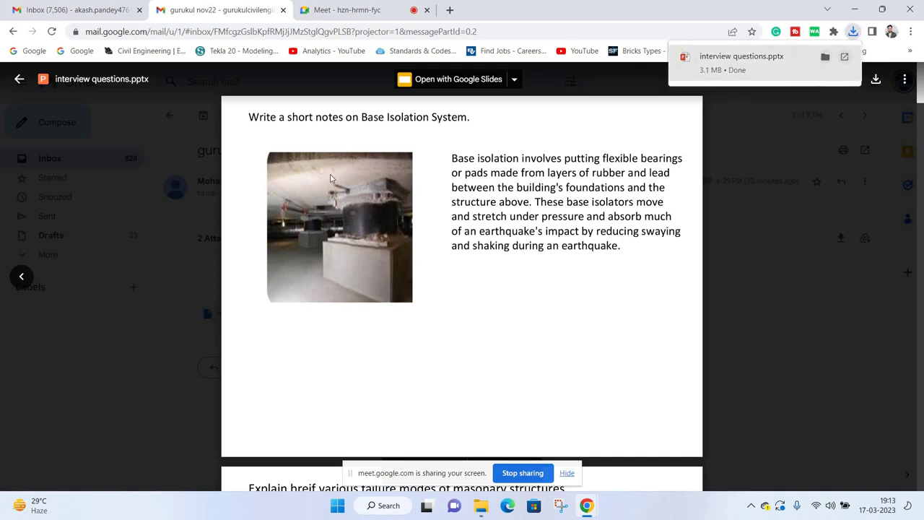
click(827, 57)
double_click(344, 429)
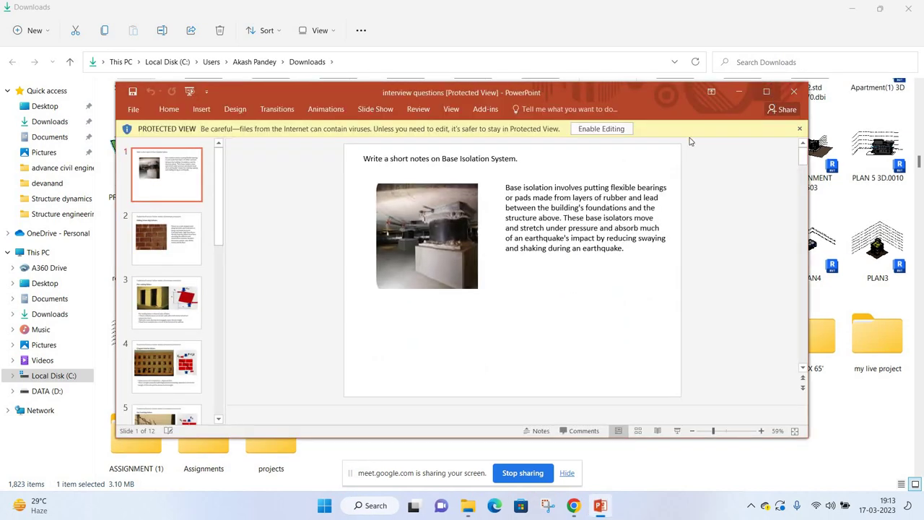
- Maximize PowerPoint, scroll through the retrofitting slides to slide 12, then close the interview questions deck
click(766, 92)
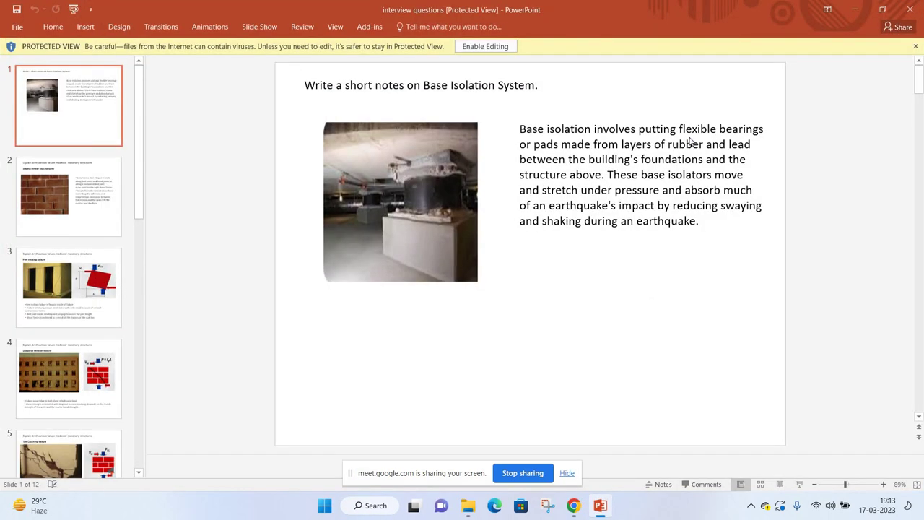
scroll(690, 141, down, 1)
scroll(412, 250, down, 1)
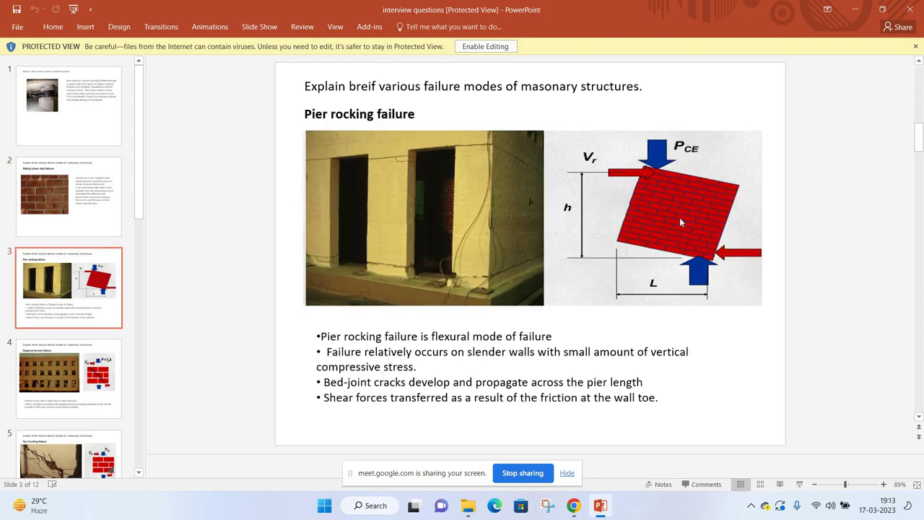
scroll(680, 222, down, 1)
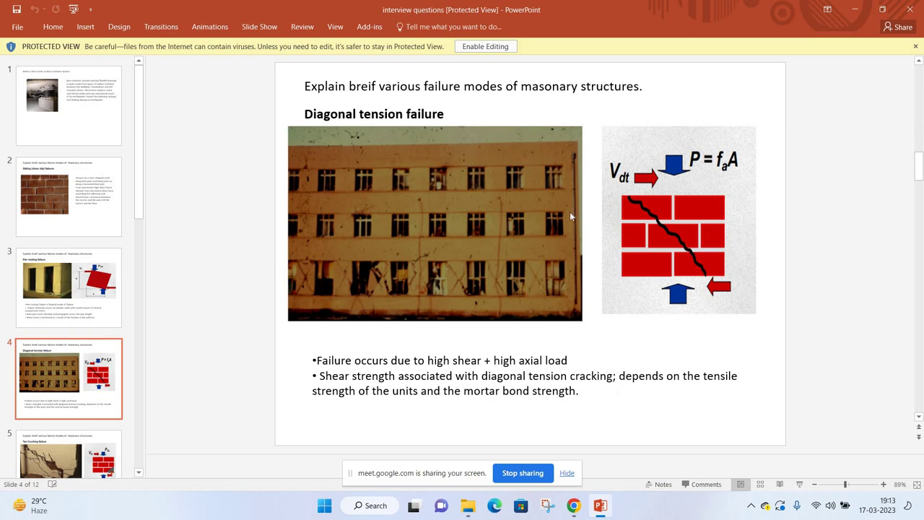
scroll(571, 211, down, 1)
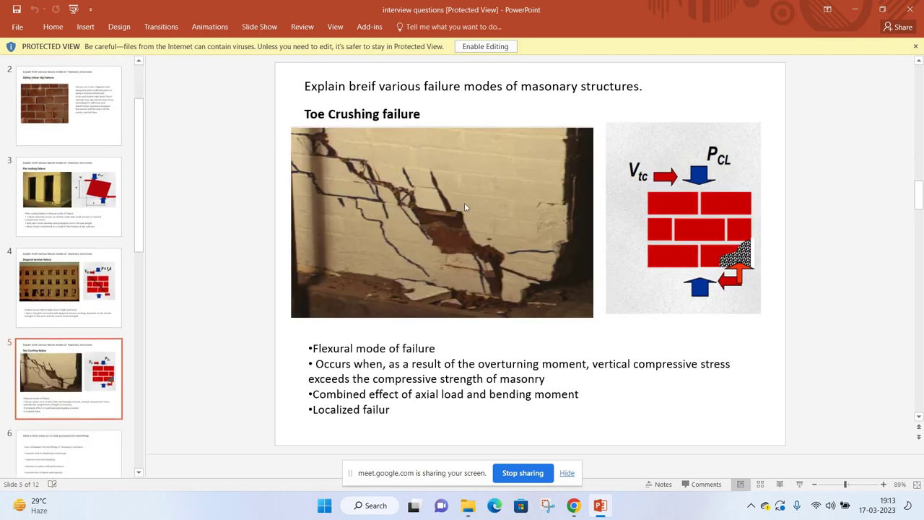
scroll(374, 147, down, 1)
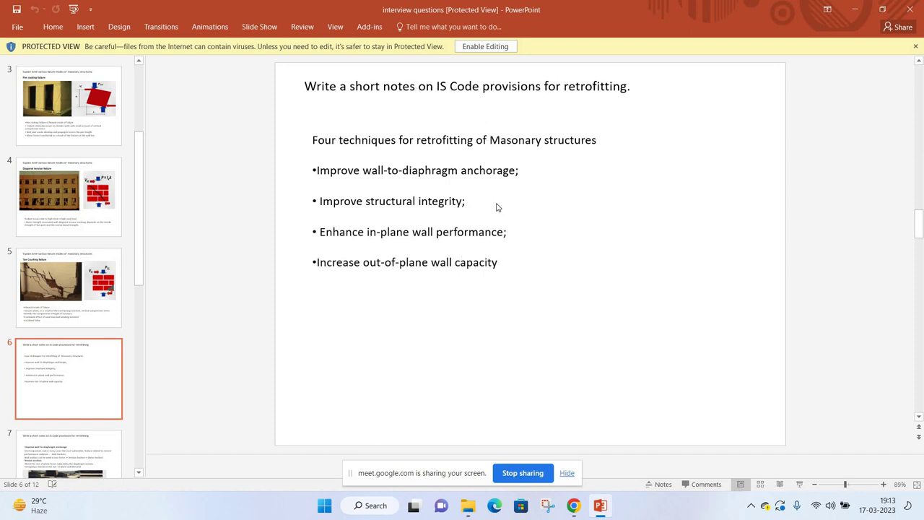
scroll(474, 206, down, 1)
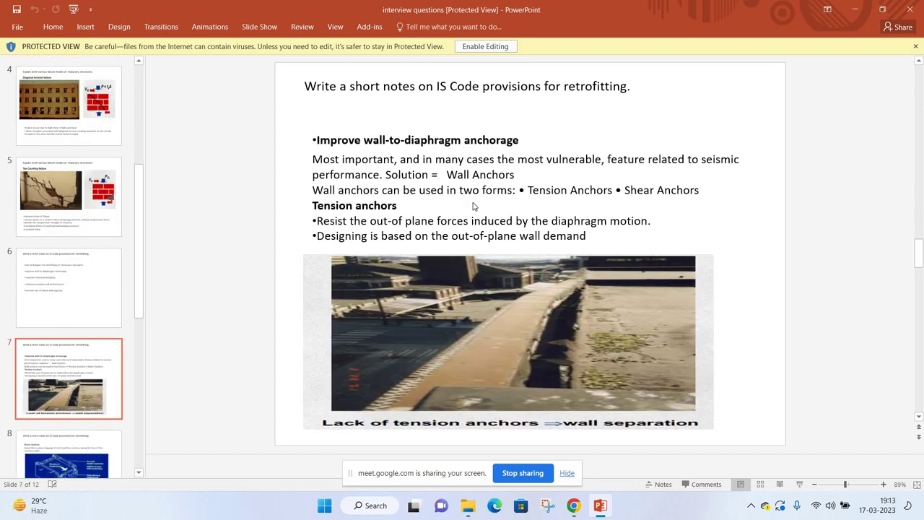
scroll(474, 206, down, 1)
scroll(474, 207, down, 1)
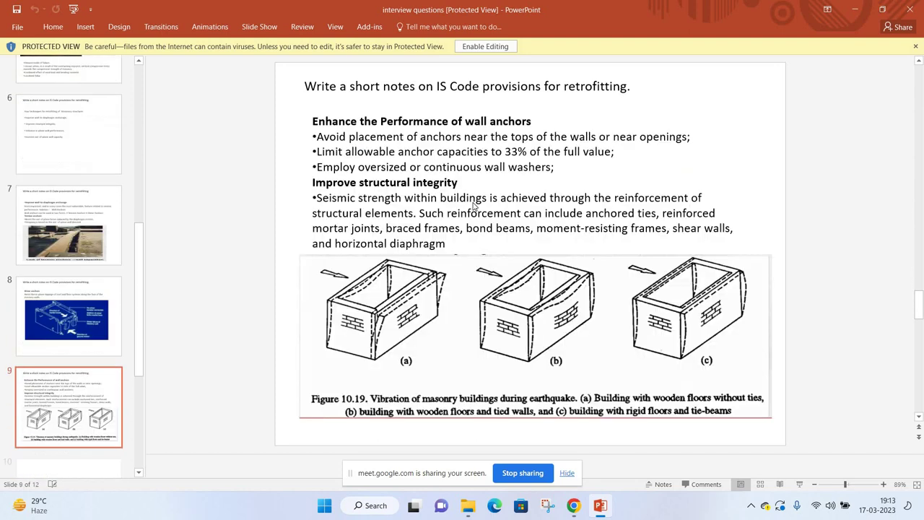
scroll(473, 207, down, 1)
scroll(474, 207, down, 1)
scroll(474, 207, down, 1)
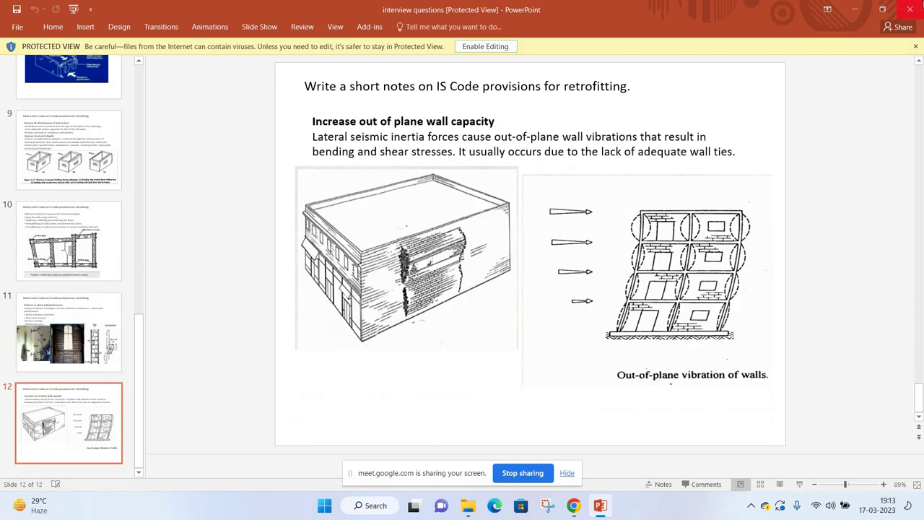
key(alt+F4)
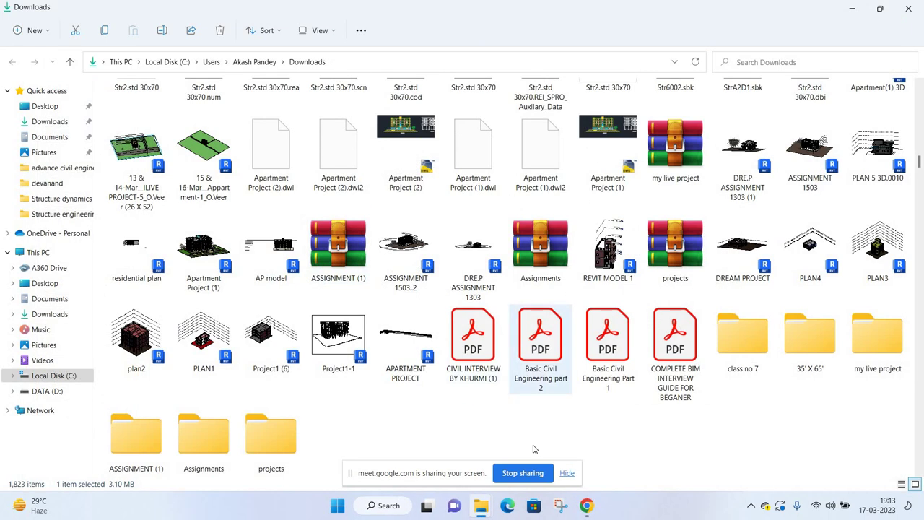
- Return to the Gmail inbox and preview QUESTIONS.pdf from the CIVIL STRUCTURE NOVEMBER BATCH email
key(alt+Tab)
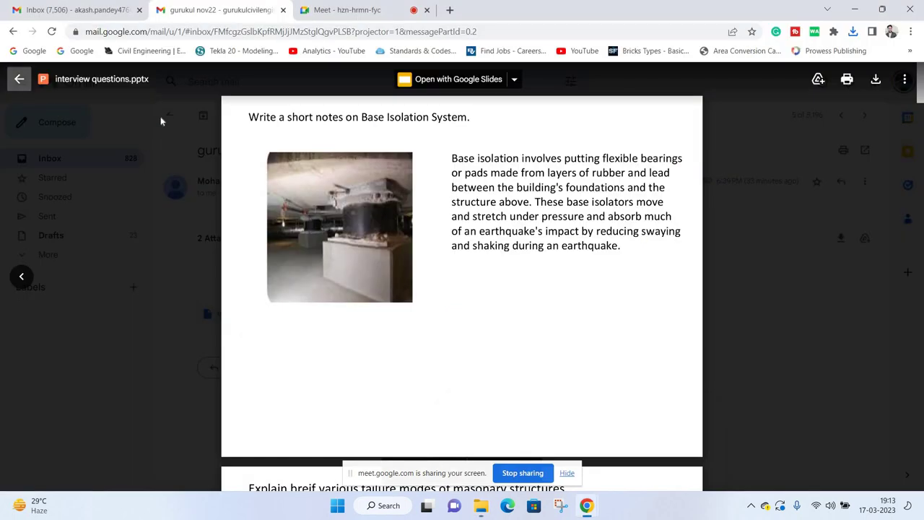
key(Escape)
click(167, 117)
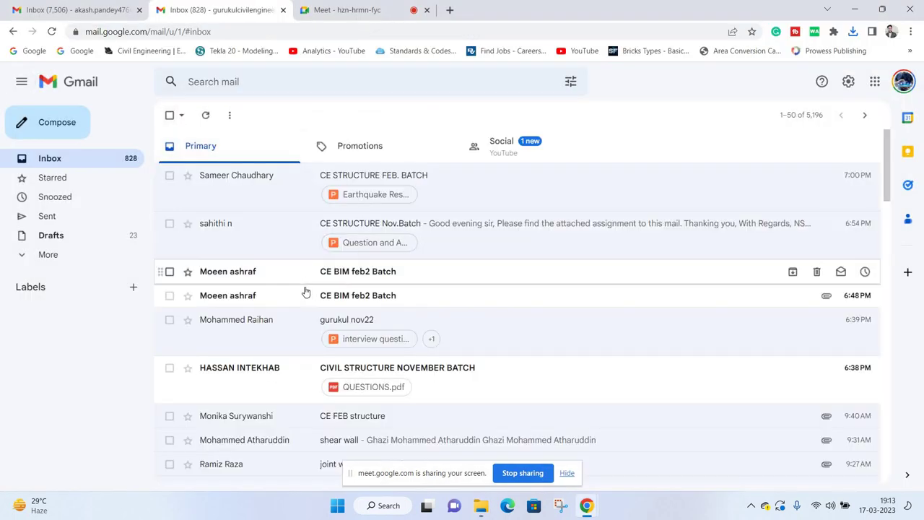
scroll(284, 347, down, 1)
click(282, 322)
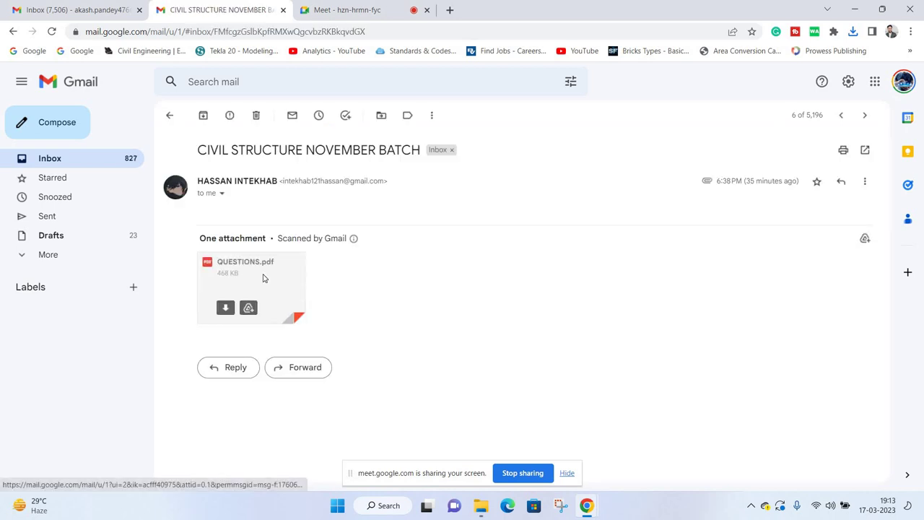
click(315, 262)
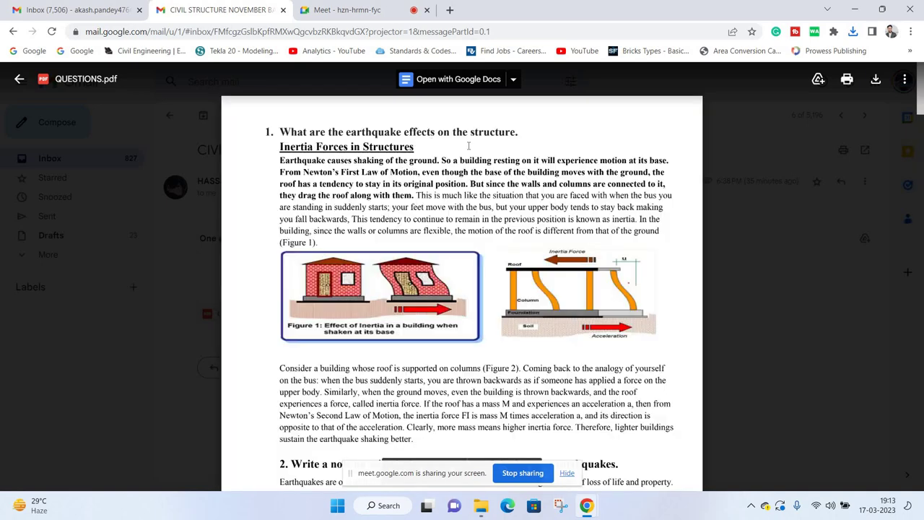
- Scroll through the QUESTIONS.pdf pages, then close the preview
scroll(498, 235, down, 2)
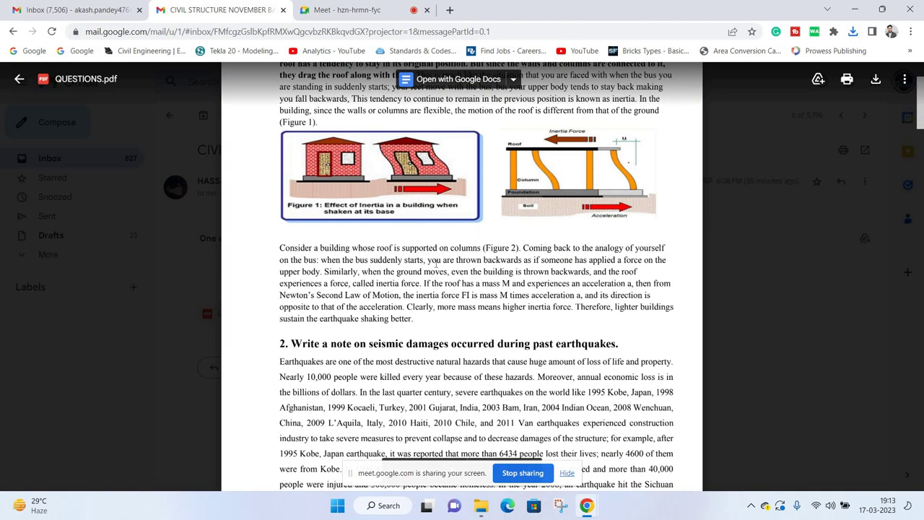
scroll(472, 214, down, 3)
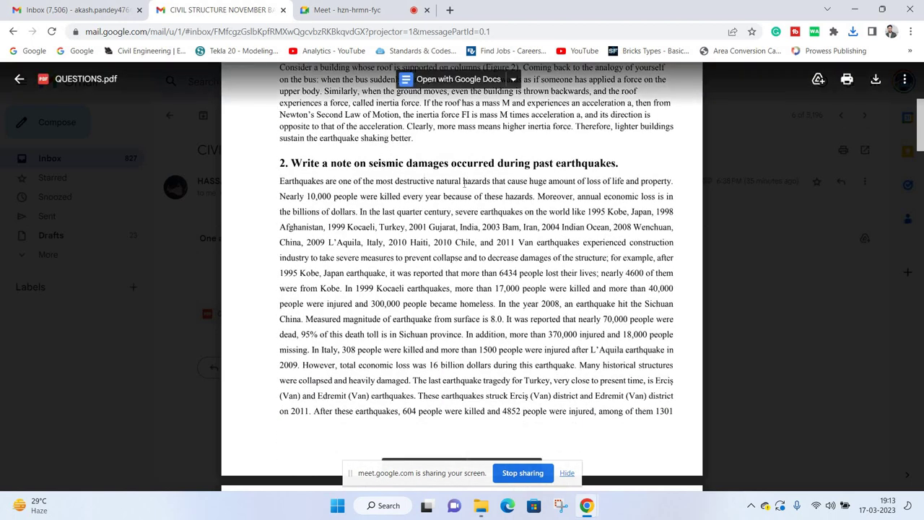
scroll(465, 184, down, 3)
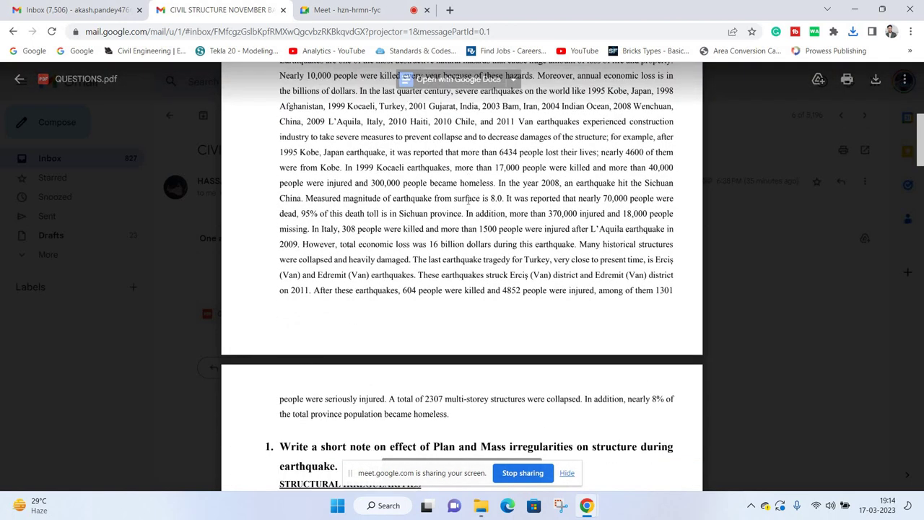
scroll(402, 195, down, 6)
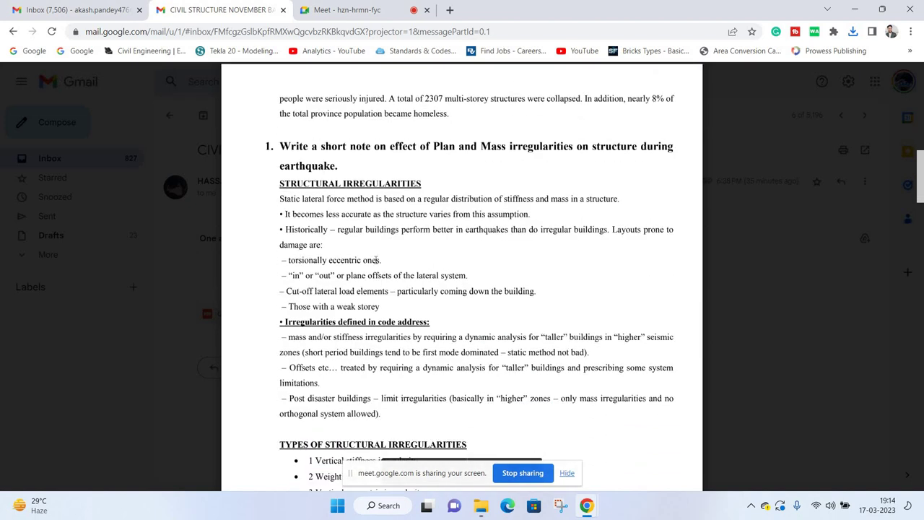
scroll(375, 245, down, 3)
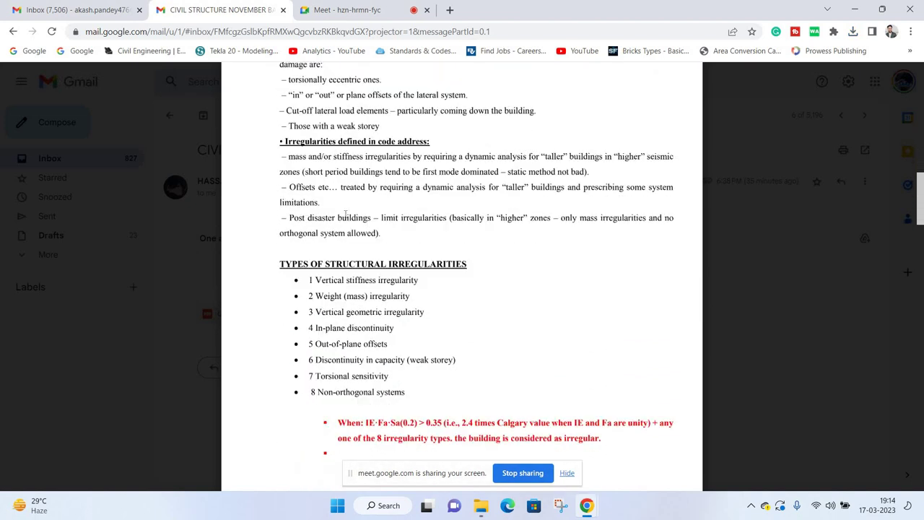
scroll(345, 214, down, 1)
scroll(400, 221, down, 2)
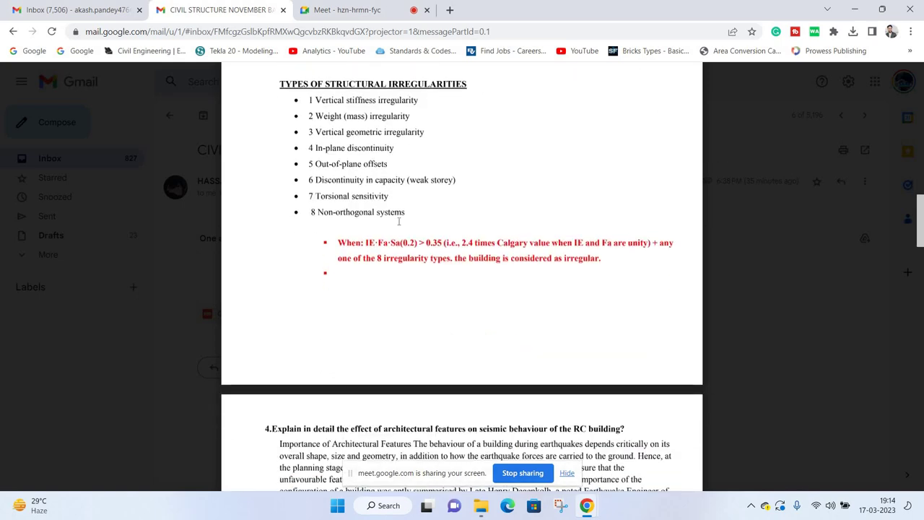
scroll(411, 230, down, 3)
scroll(415, 230, down, 2)
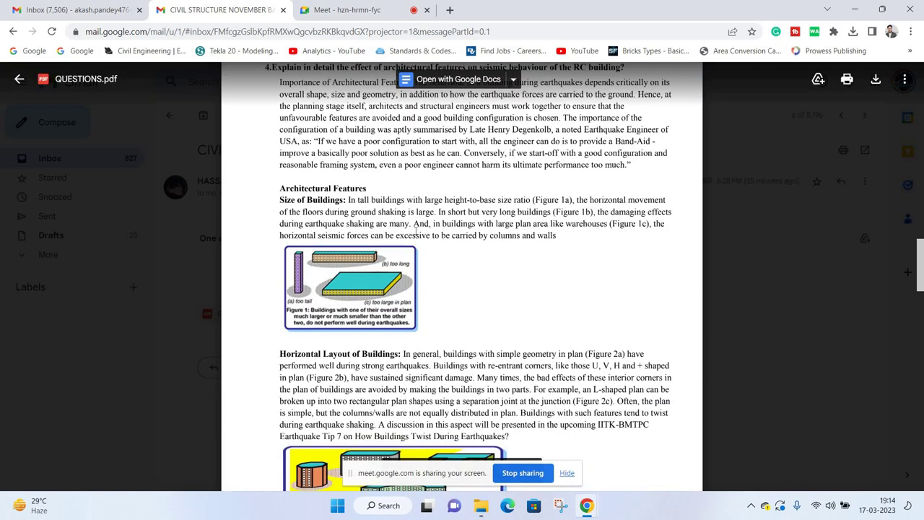
scroll(416, 234, down, 3)
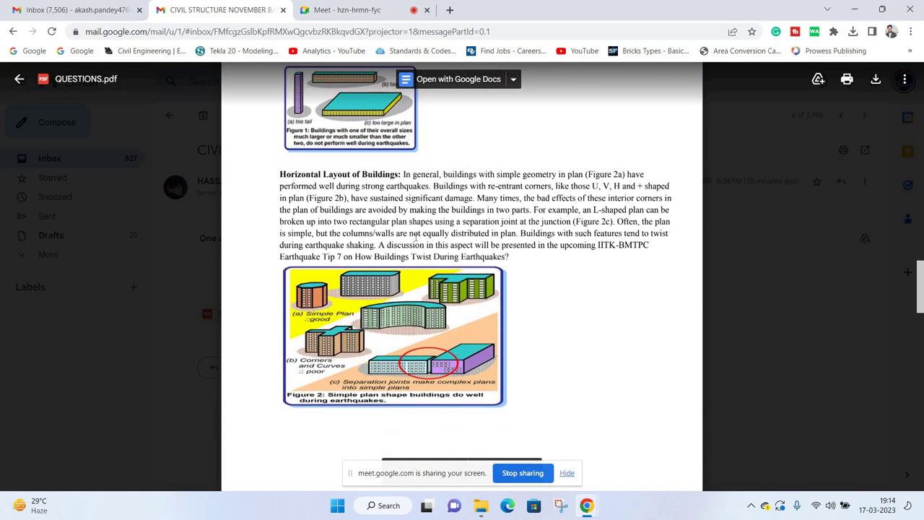
scroll(416, 239, down, 2)
scroll(416, 236, down, 4)
scroll(416, 237, down, 4)
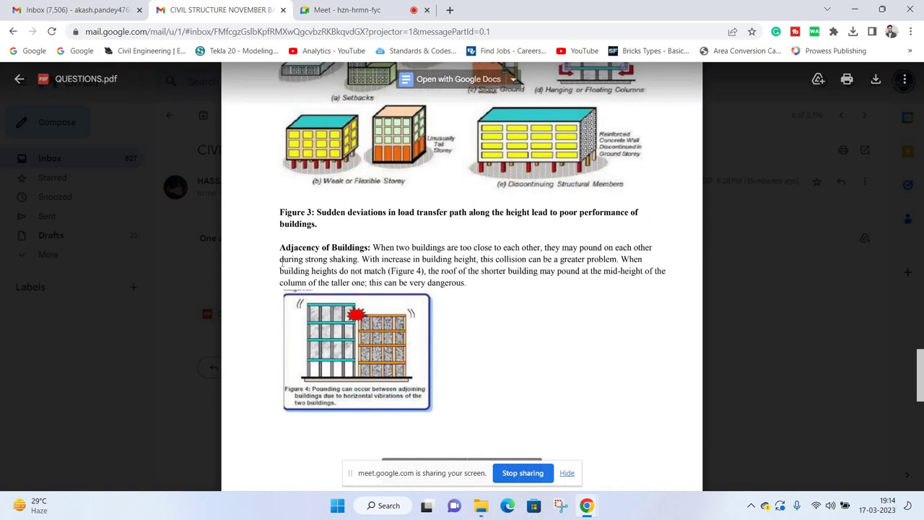
scroll(416, 237, down, 2)
scroll(416, 237, down, 3)
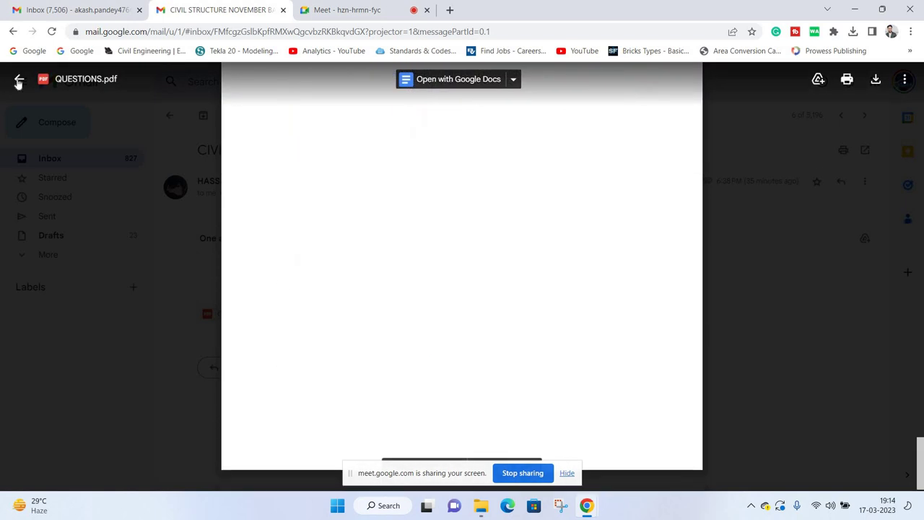
click(169, 123)
- Go back to the Gmail inbox list, then switch to the Google Meet call tab
click(169, 119)
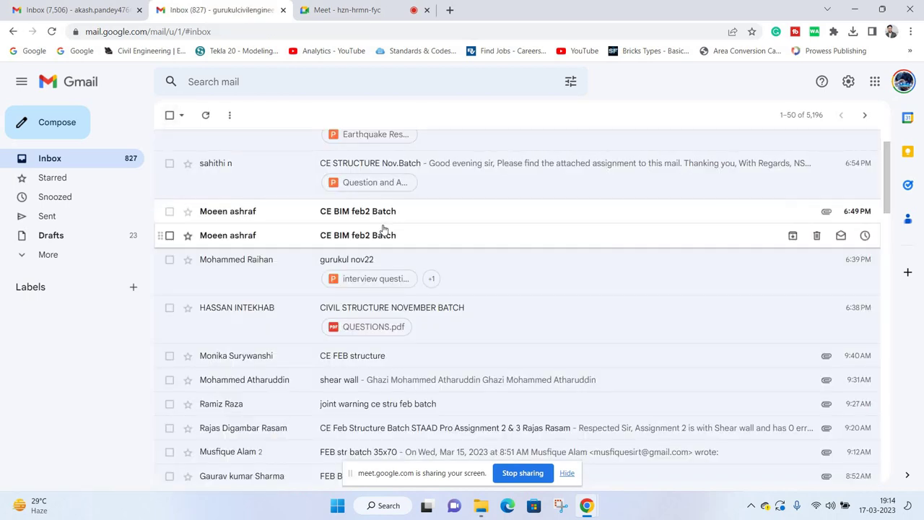
scroll(390, 227, up, 2)
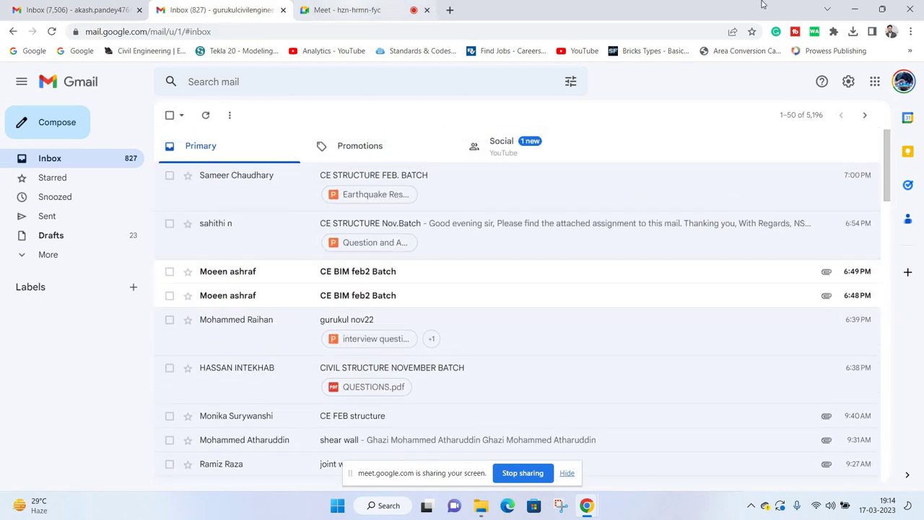
click(361, 4)
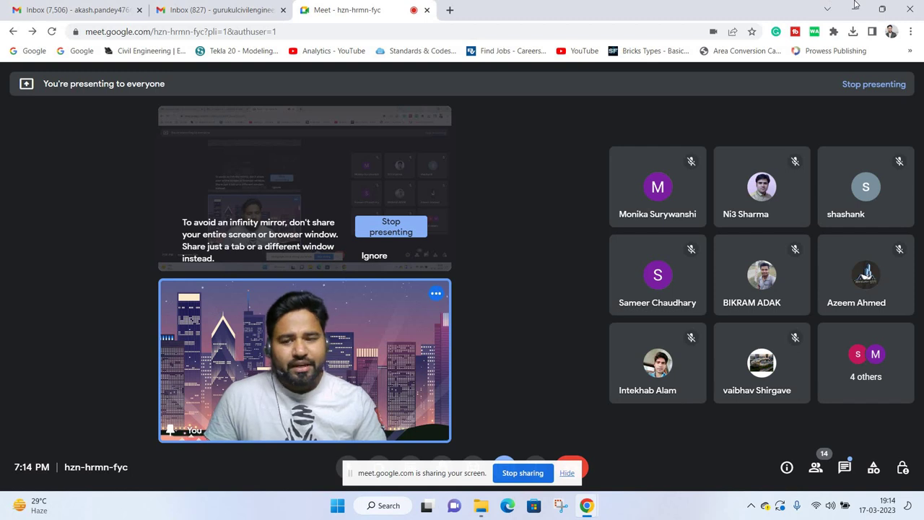
- Minimize Chrome and close the Downloads folder, then select a Word question file on the desktop
click(855, 9)
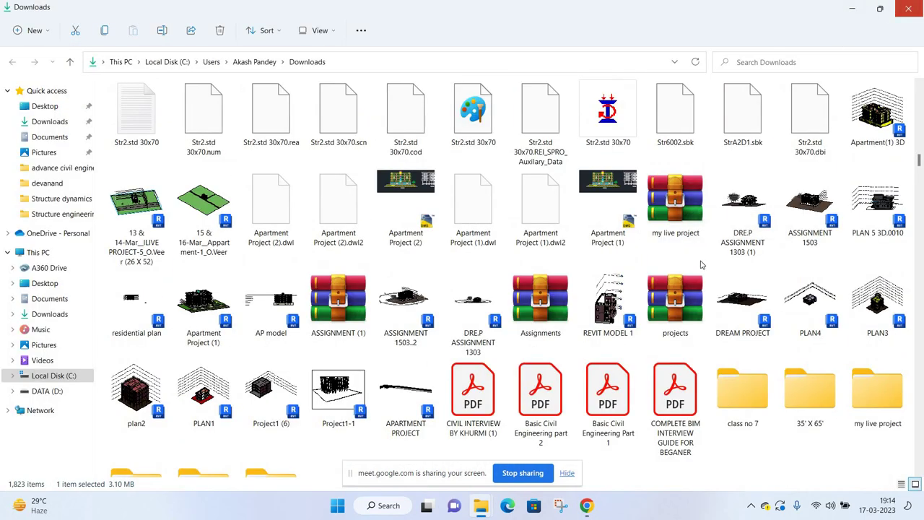
click(908, 6)
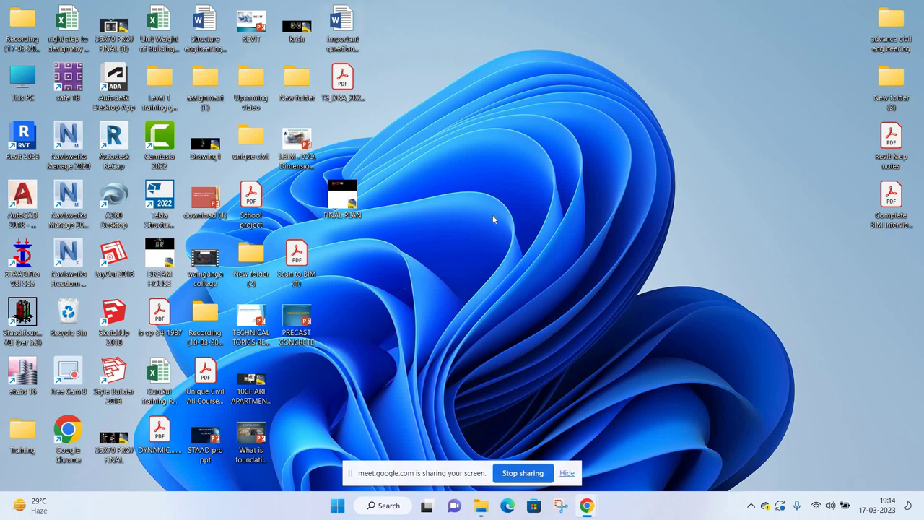
click(337, 24)
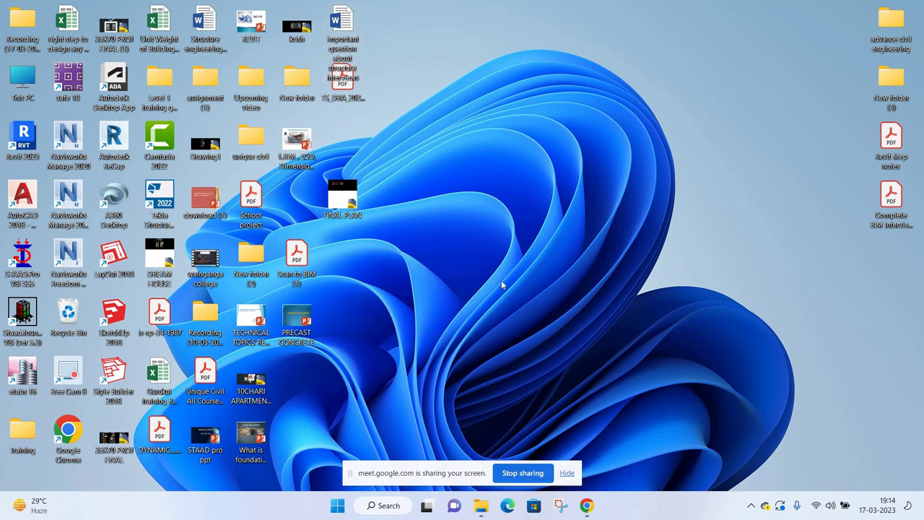
- Open the Structure engineering important question part 2 document, highlight its first four questions, then return to Meet
double_click(199, 23)
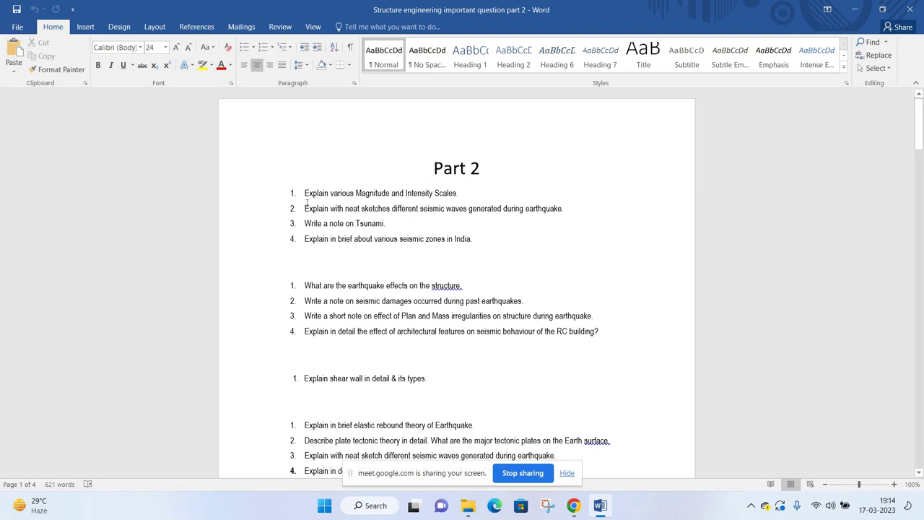
drag(305, 192, 477, 246)
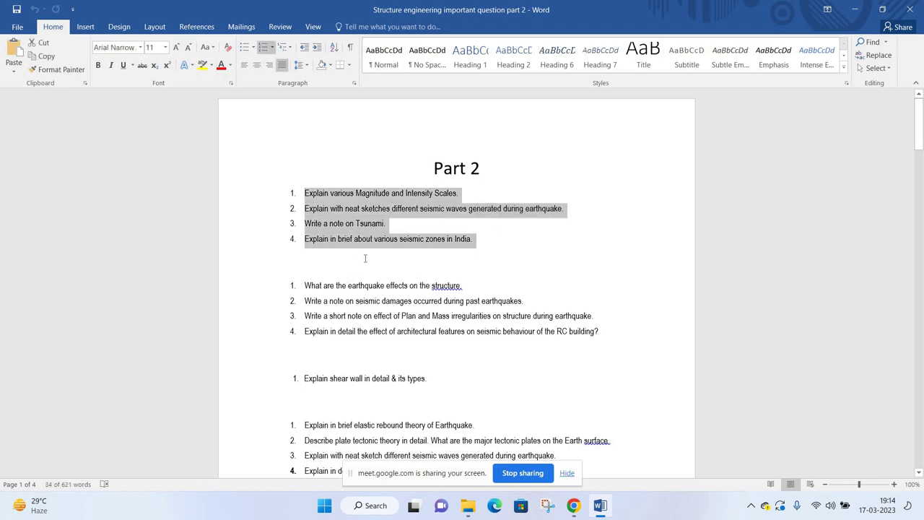
click(457, 260)
mouse_move(600, 505)
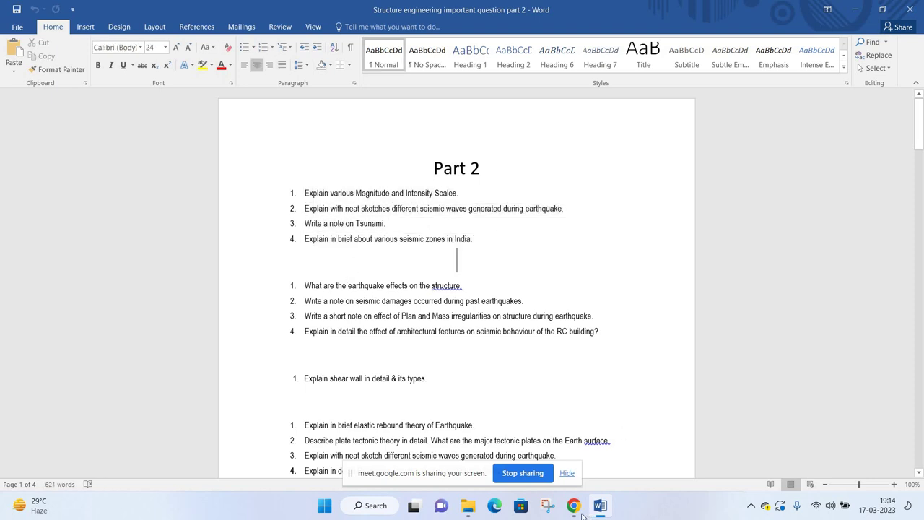
click(523, 452)
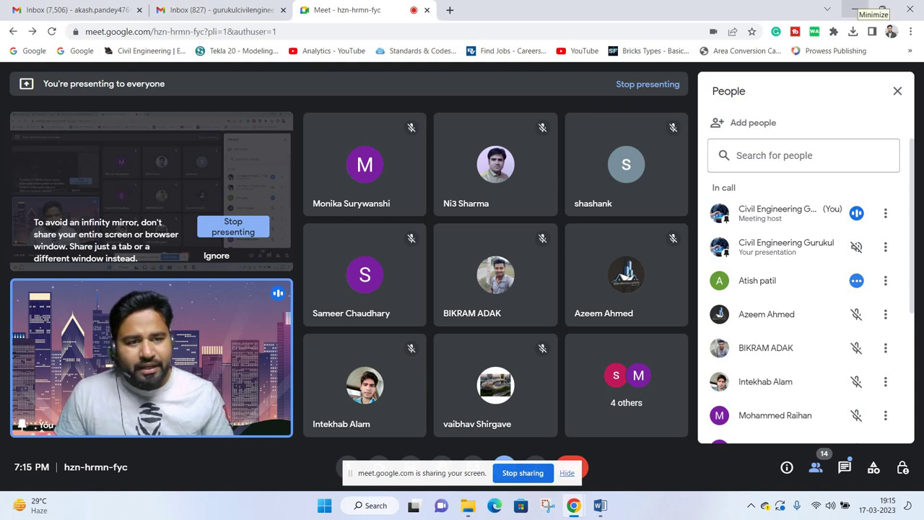
click(856, 4)
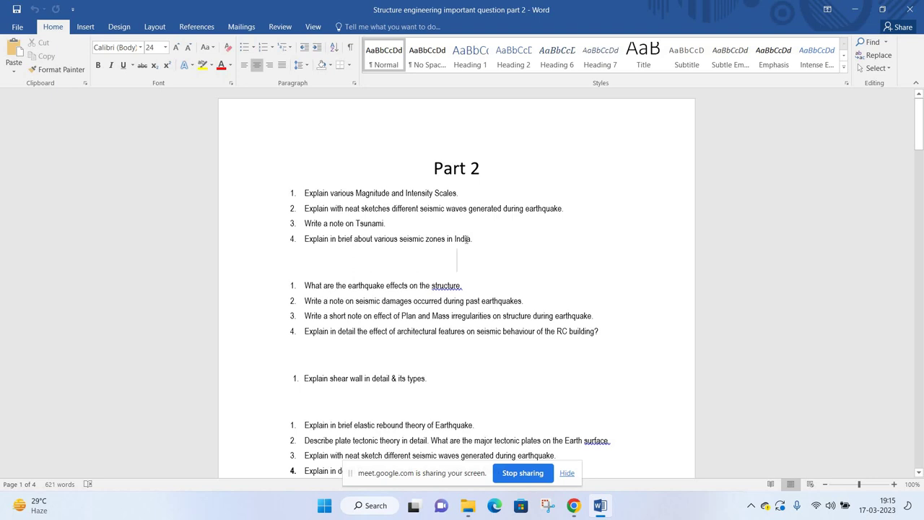
scroll(479, 207, down, 1)
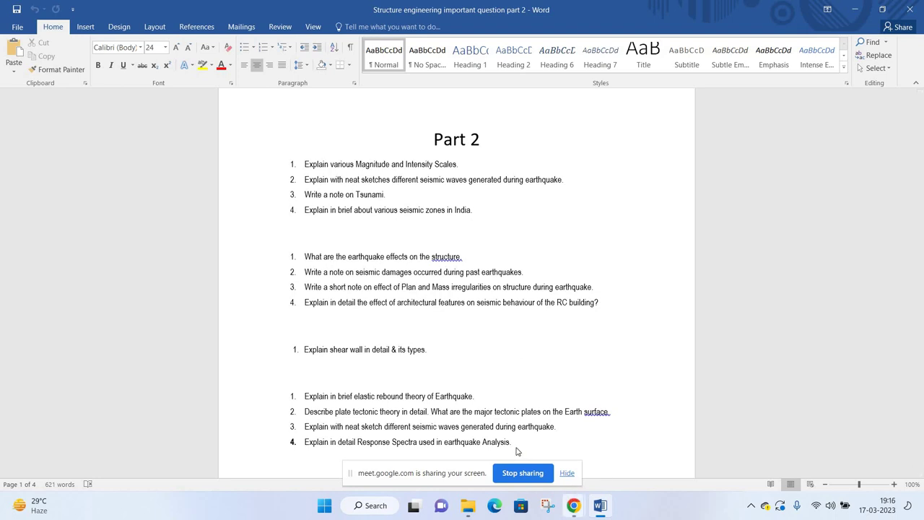
key(alt+Tab)
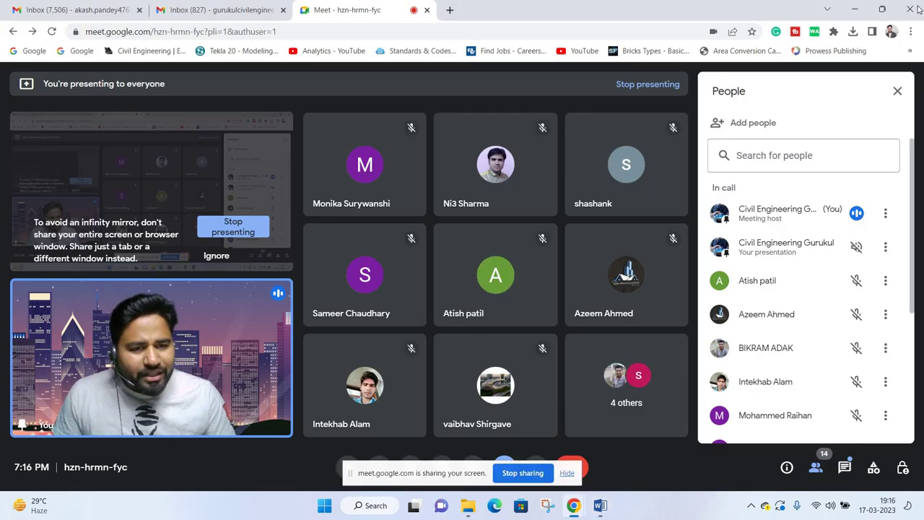
click(854, 9)
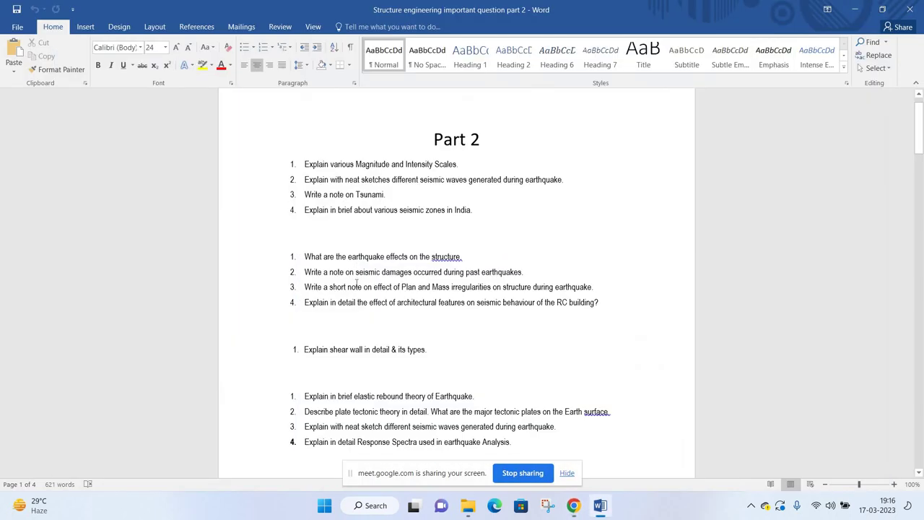
key(Down)
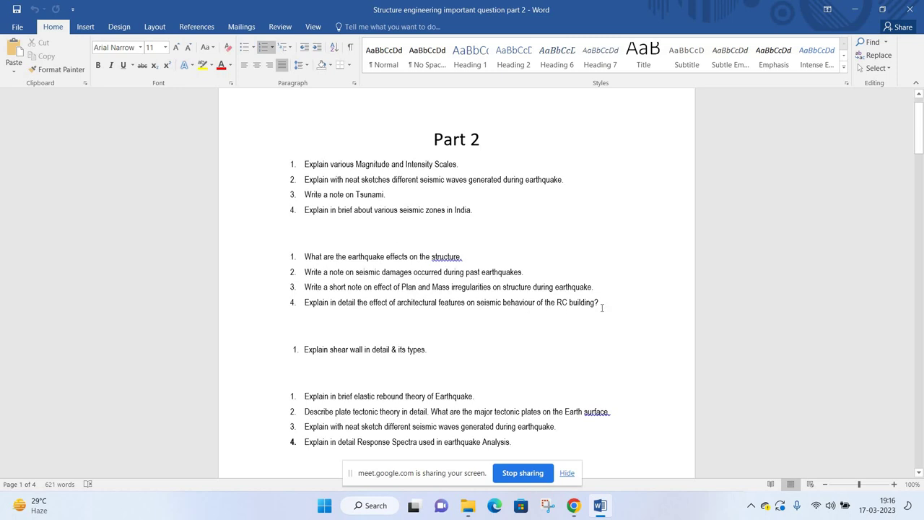
mouse_move(573, 506)
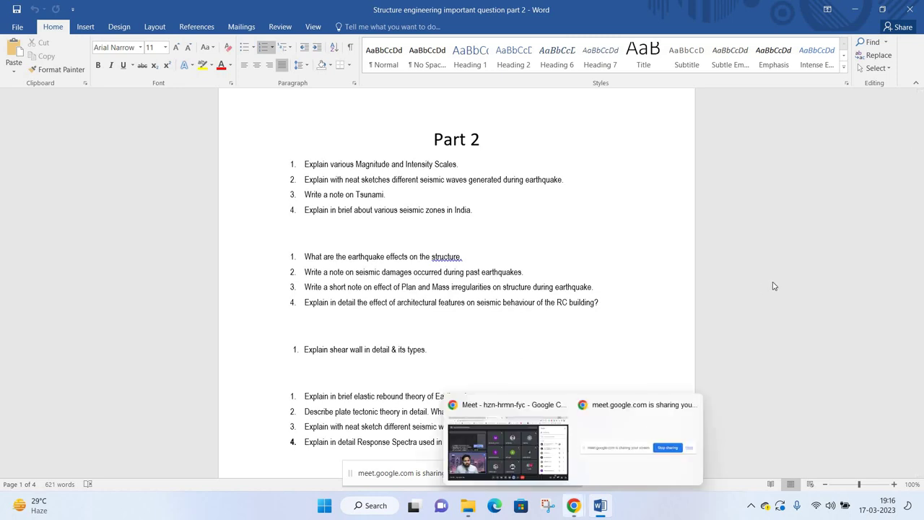
click(520, 441)
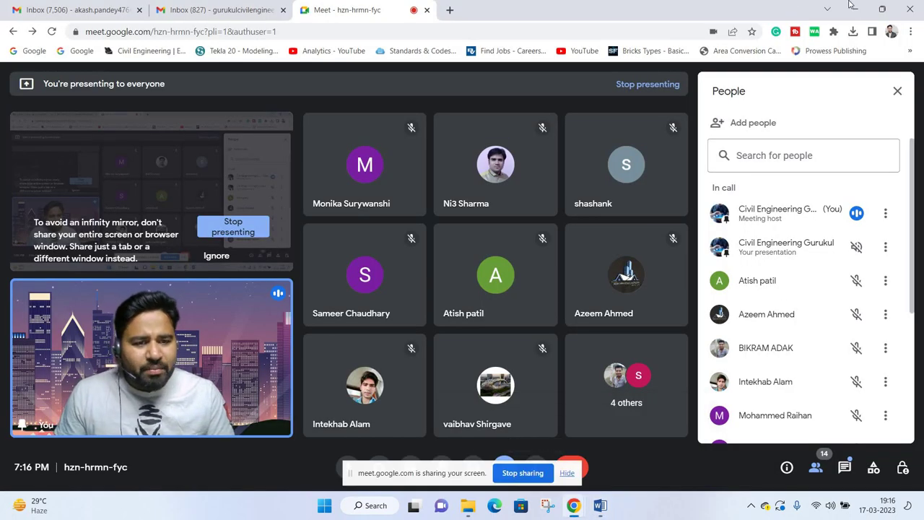
click(855, 8)
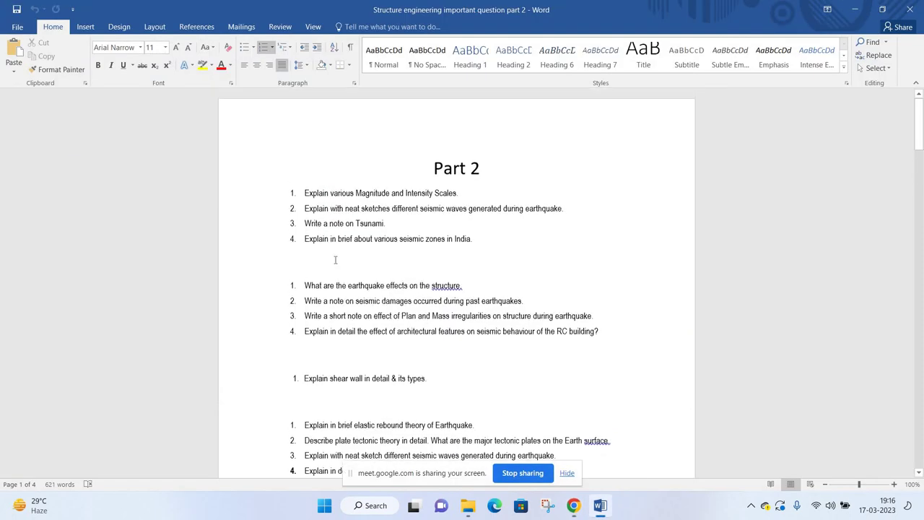
scroll(333, 273, down, 3)
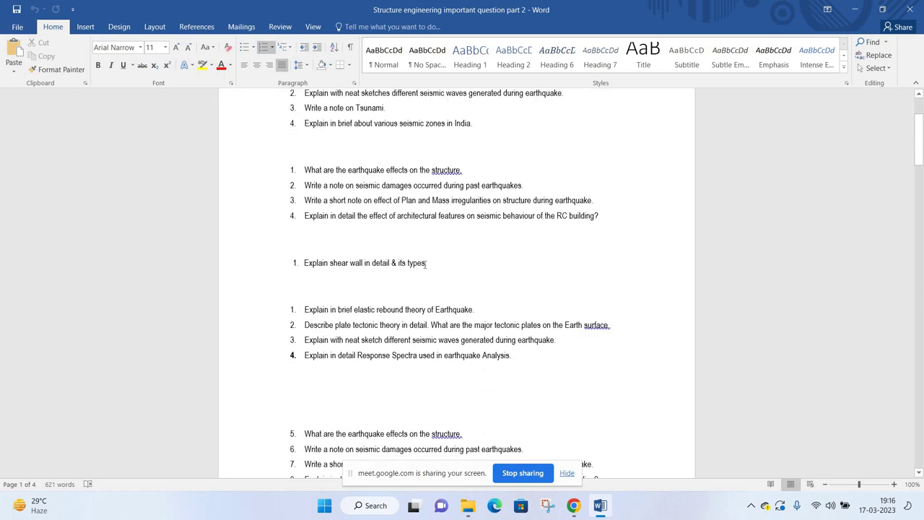
drag(303, 263, 313, 275)
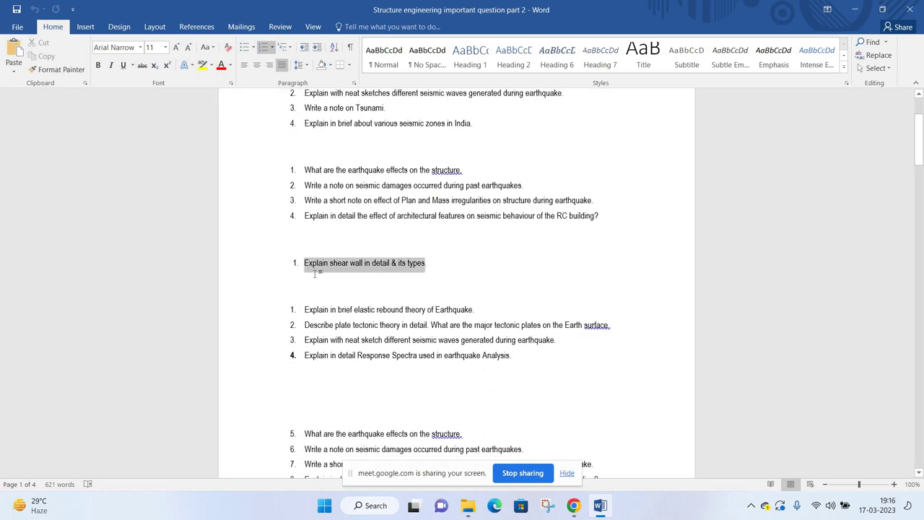
click(395, 268)
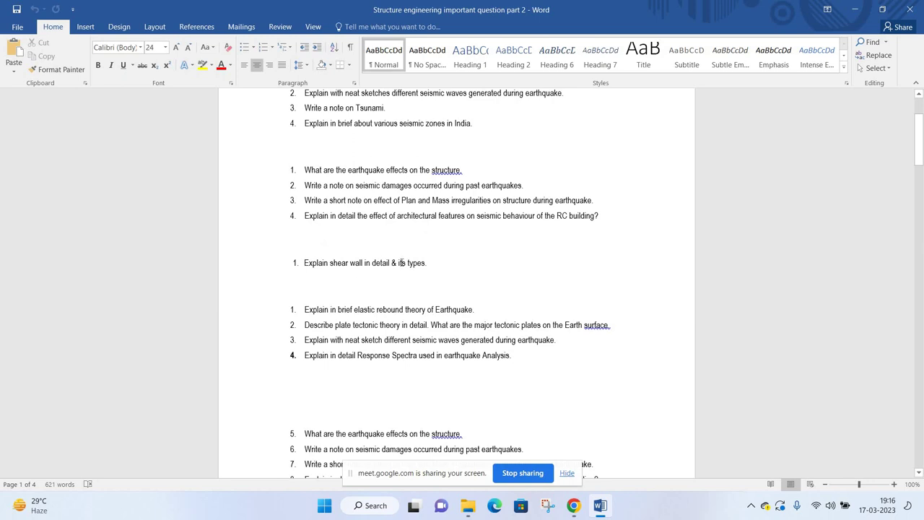
scroll(549, 347, down, 2)
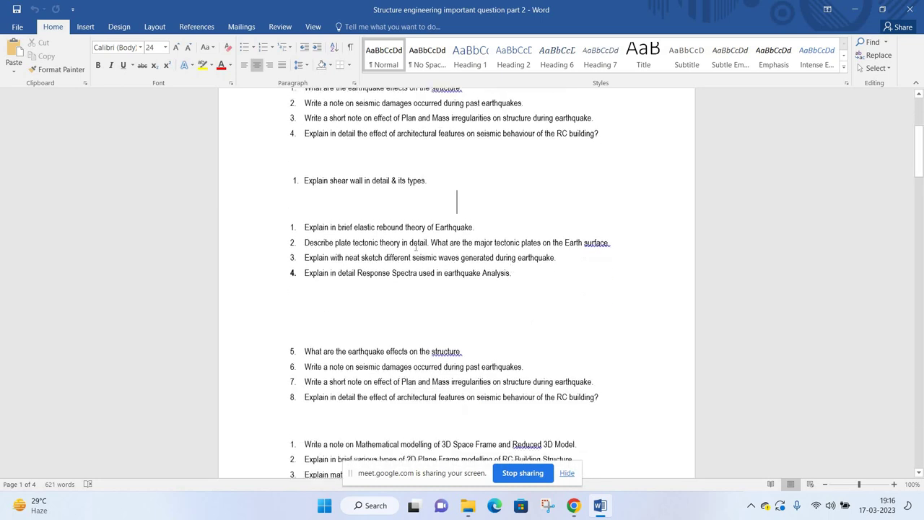
click(574, 506)
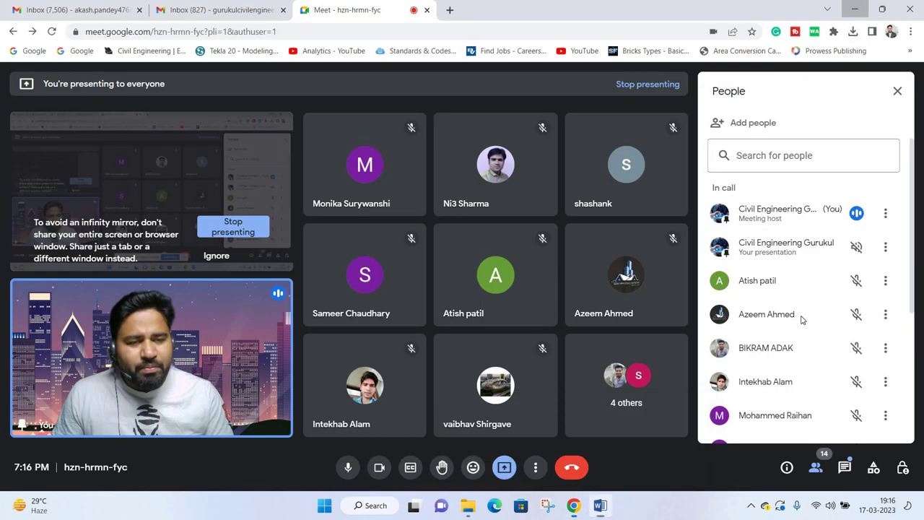
scroll(798, 318, down, 3)
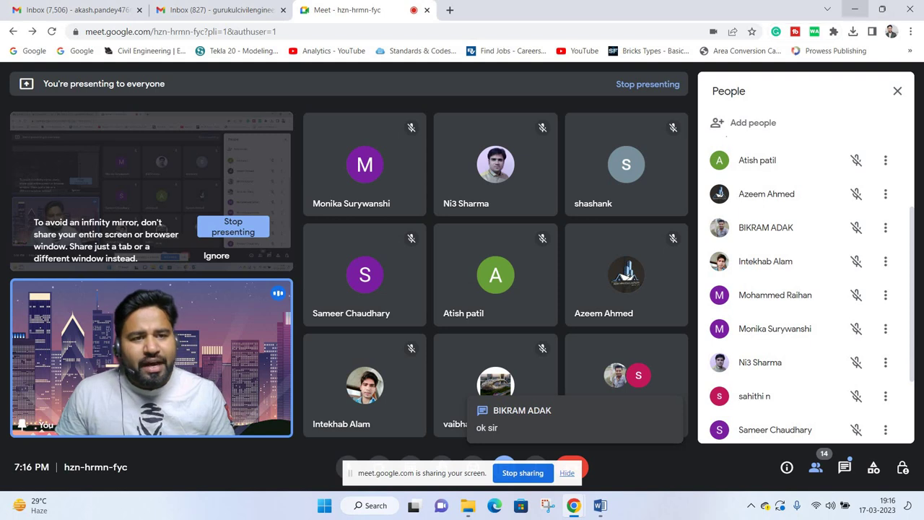
click(855, 9)
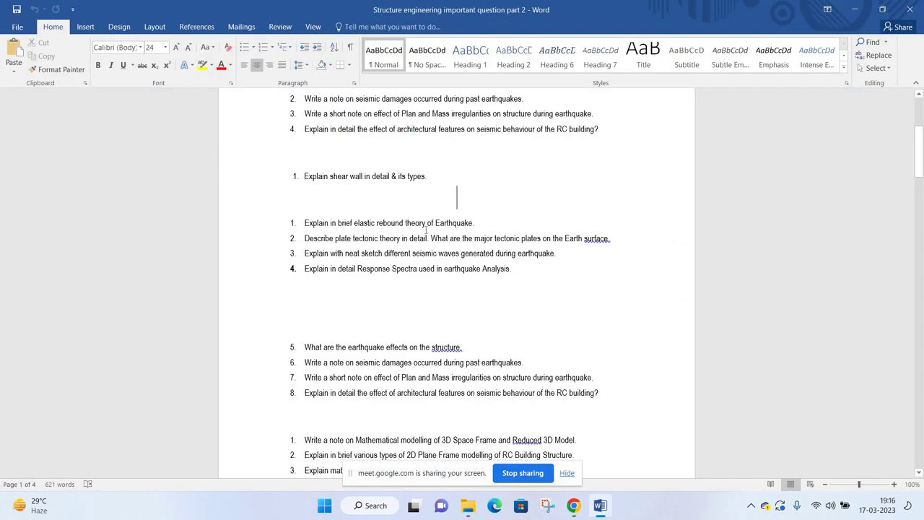
- Highlight the earthquake questions: elastic rebound, plate tectonics, seismic waves and Response Spectra
drag(305, 223, 474, 223)
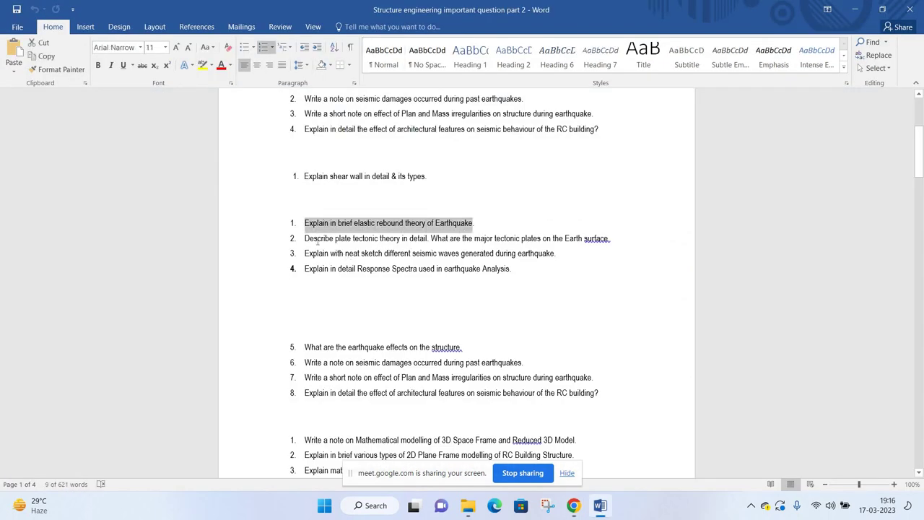
click(376, 239)
drag(318, 238, 549, 254)
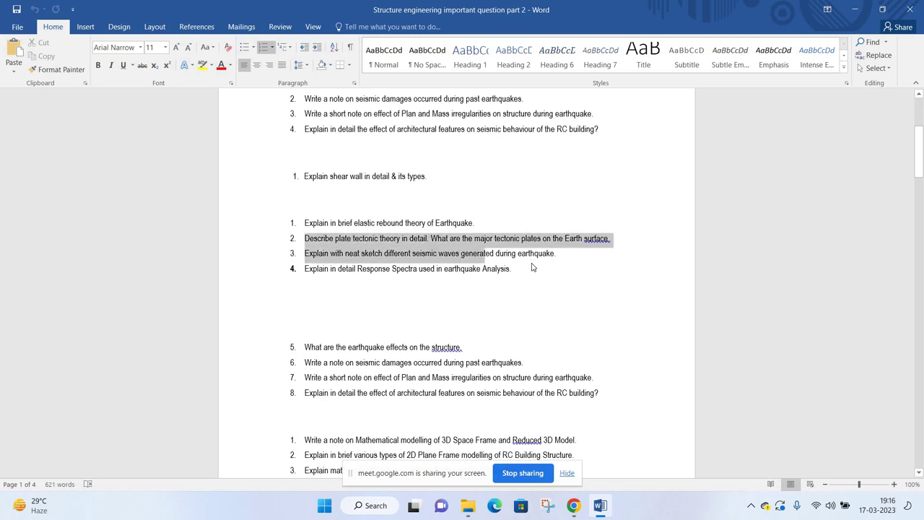
click(444, 269)
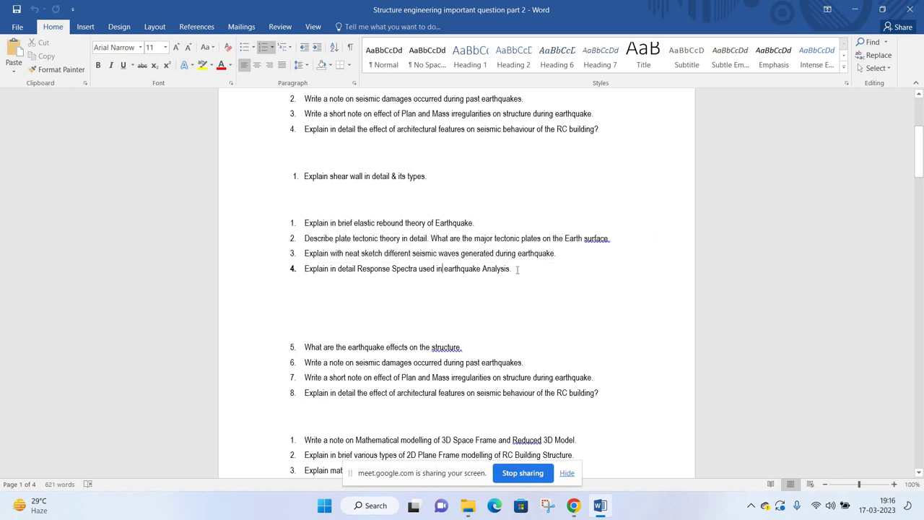
drag(358, 269, 514, 269)
key(Down)
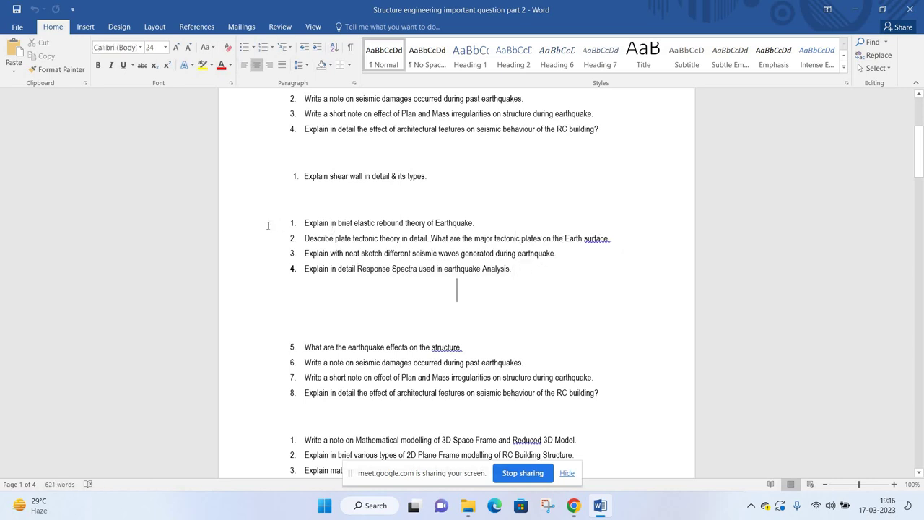
key(shift+Up)
key(shift+Up)
key(shift+Up)
key(shift+Home)
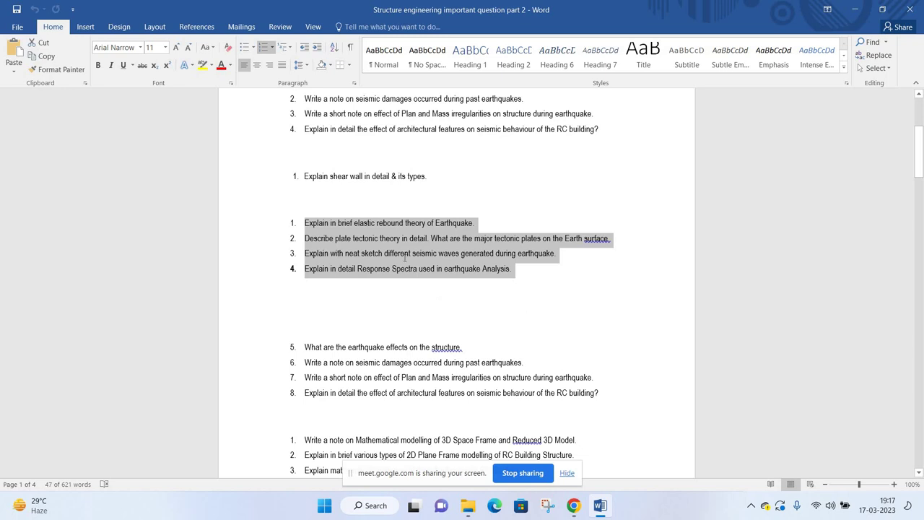
scroll(413, 264, down, 2)
scroll(413, 264, down, 2)
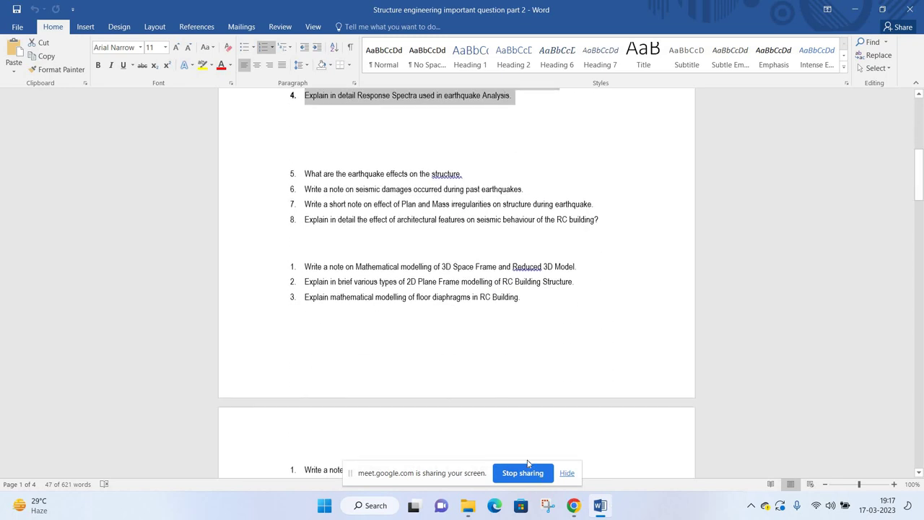
- Briefly check the Meet call and Gmail inbox, then return to the question document
key(alt+Tab)
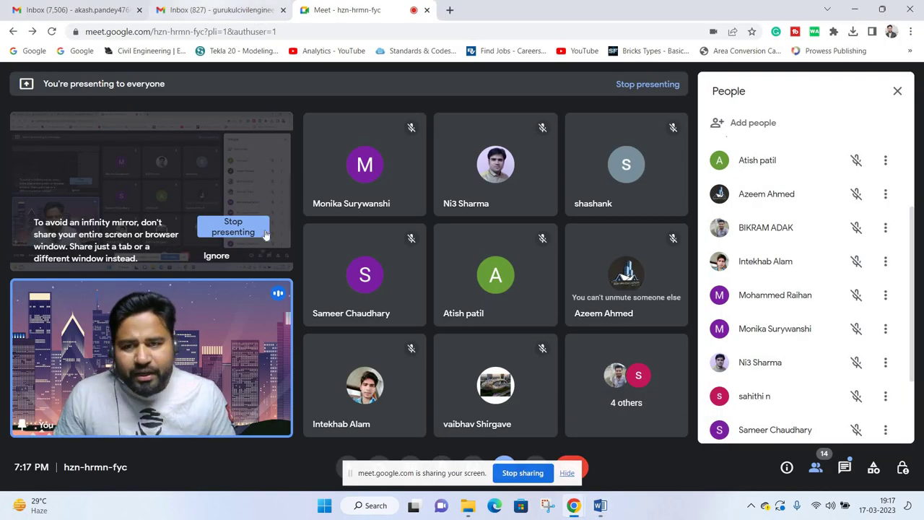
click(216, 10)
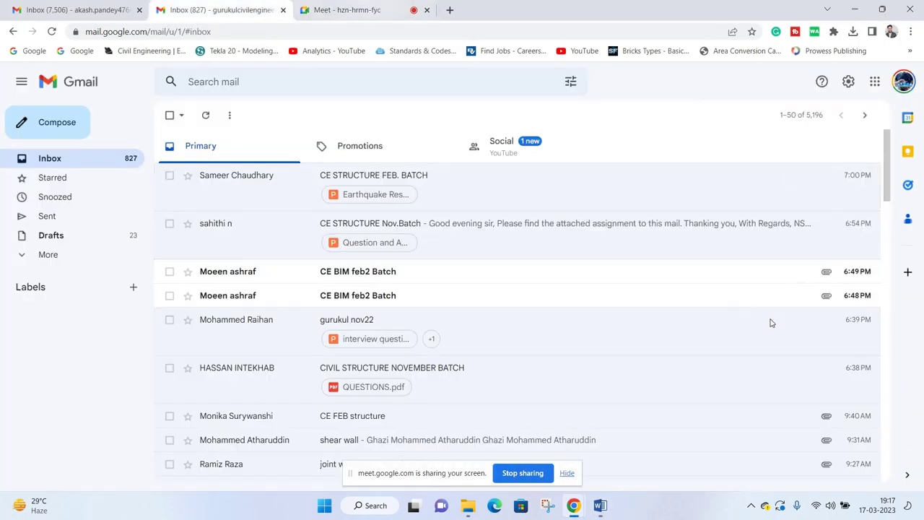
key(ctrl+Tab)
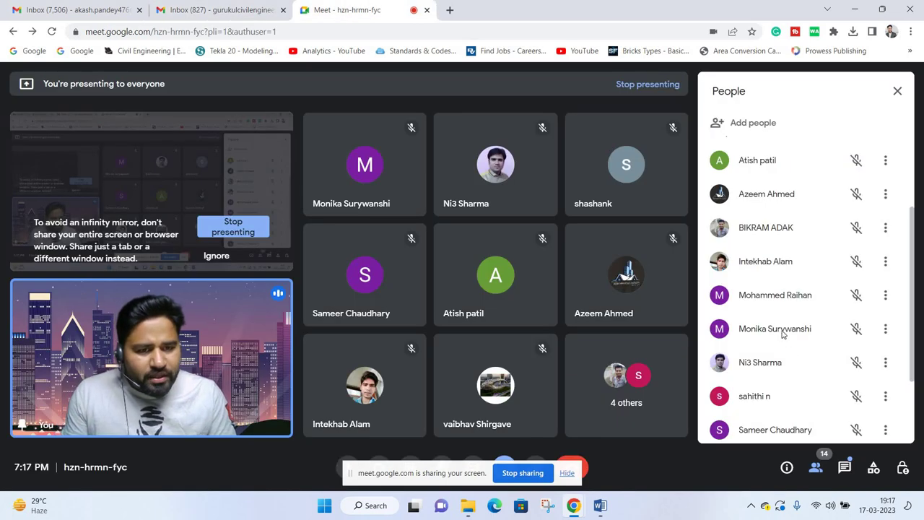
scroll(776, 325, down, 1)
scroll(772, 319, down, 1)
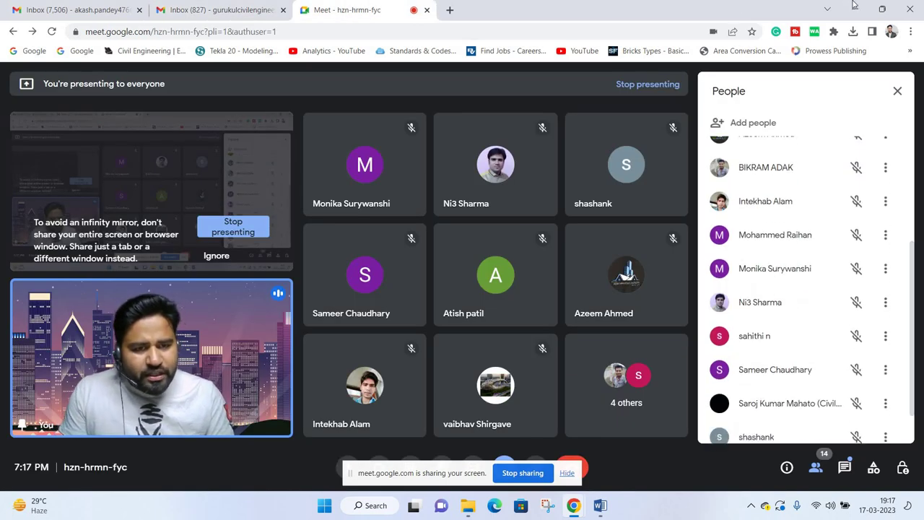
click(854, 7)
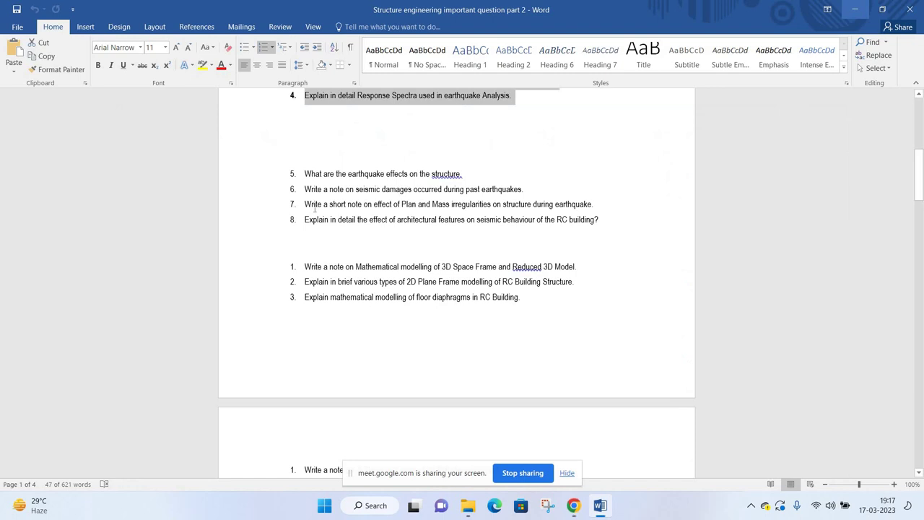
- Highlight questions 5 to 8 and the three modelling questions, then switch back to Meet
drag(304, 174, 603, 221)
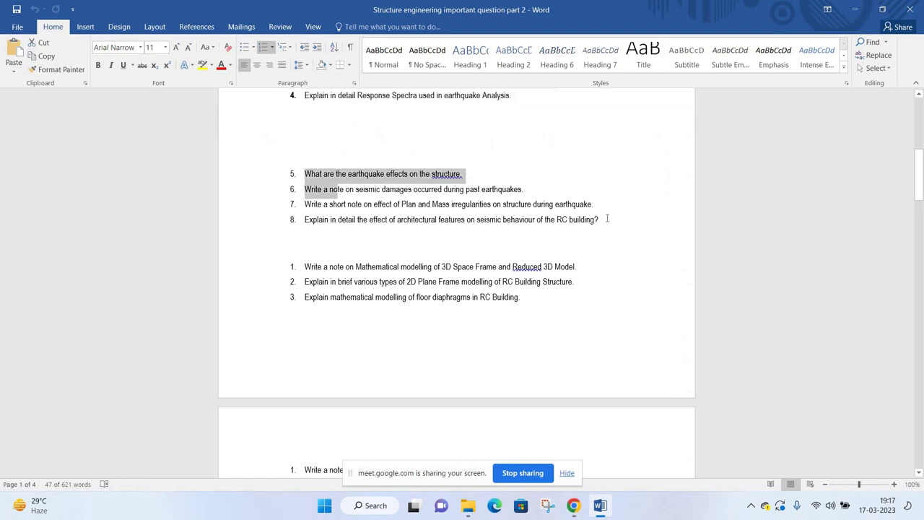
click(370, 176)
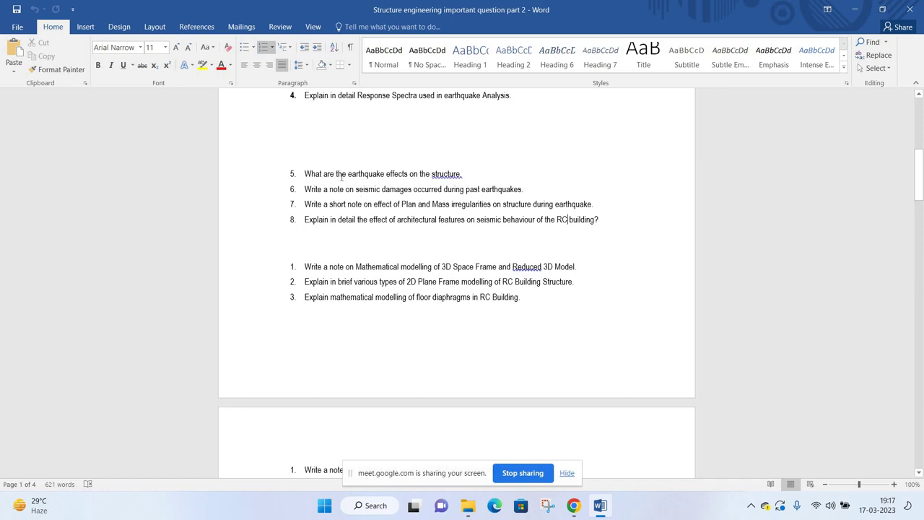
drag(305, 174, 627, 217)
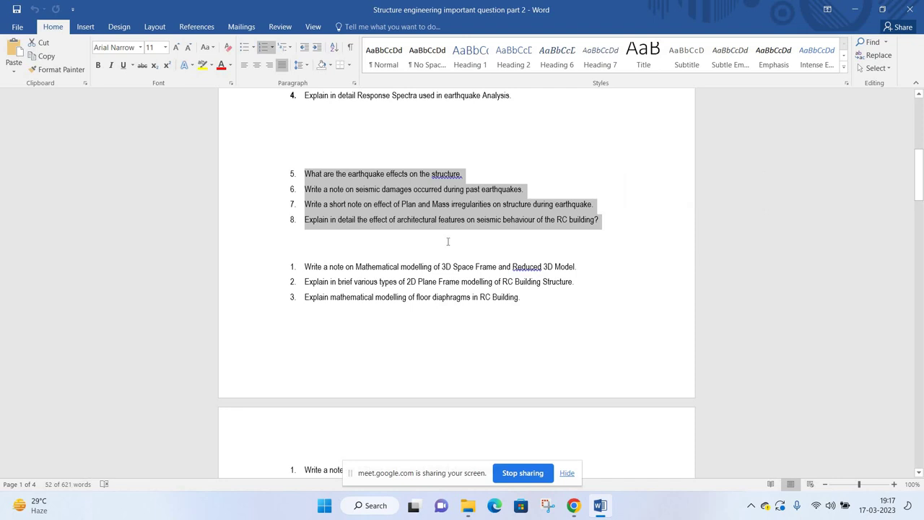
scroll(535, 316, down, 2)
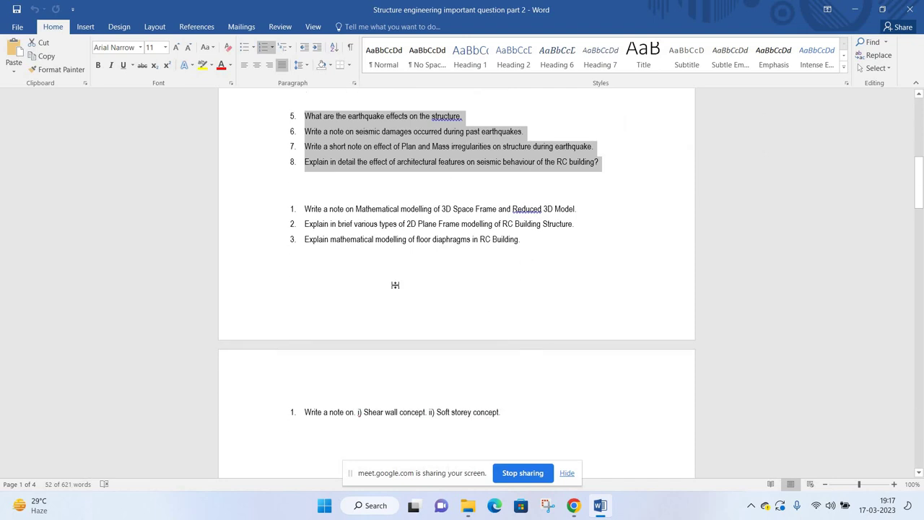
scroll(295, 209, down, 2)
scroll(295, 209, up, 2)
drag(305, 208, 523, 243)
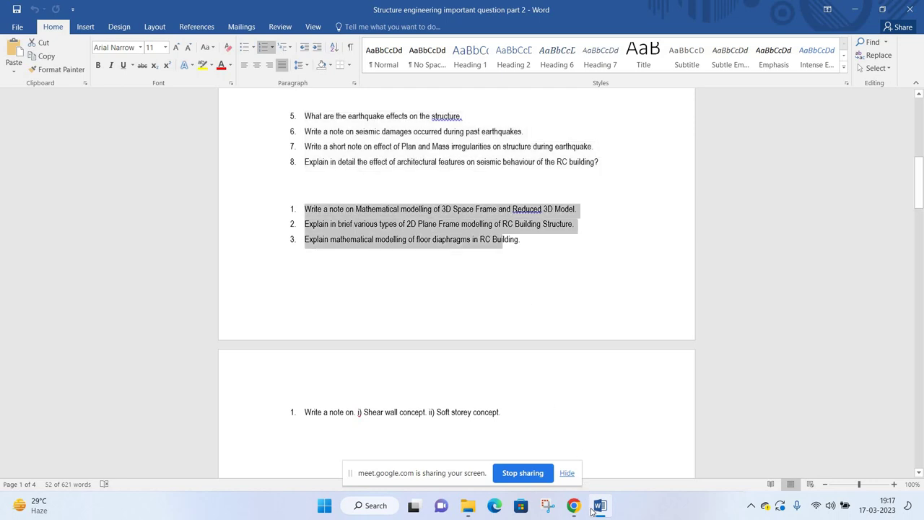
mouse_move(573, 506)
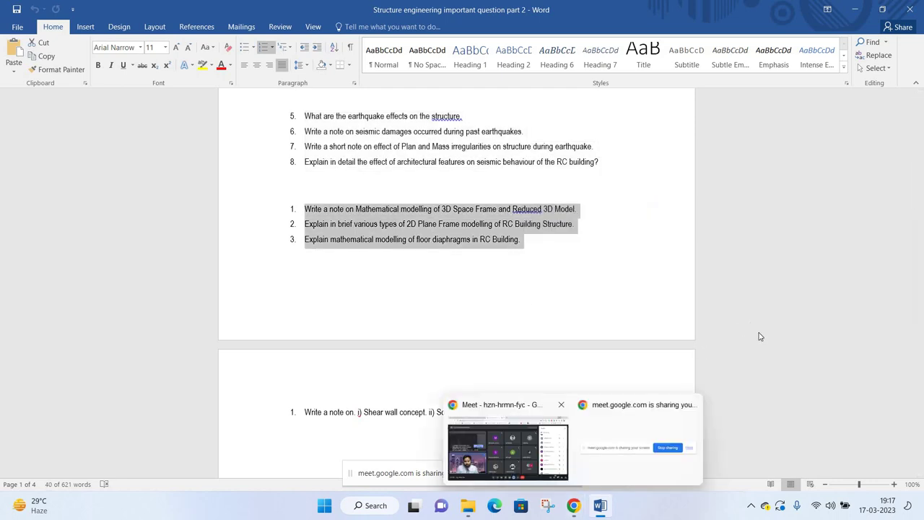
click(515, 413)
scroll(781, 330, down, 1)
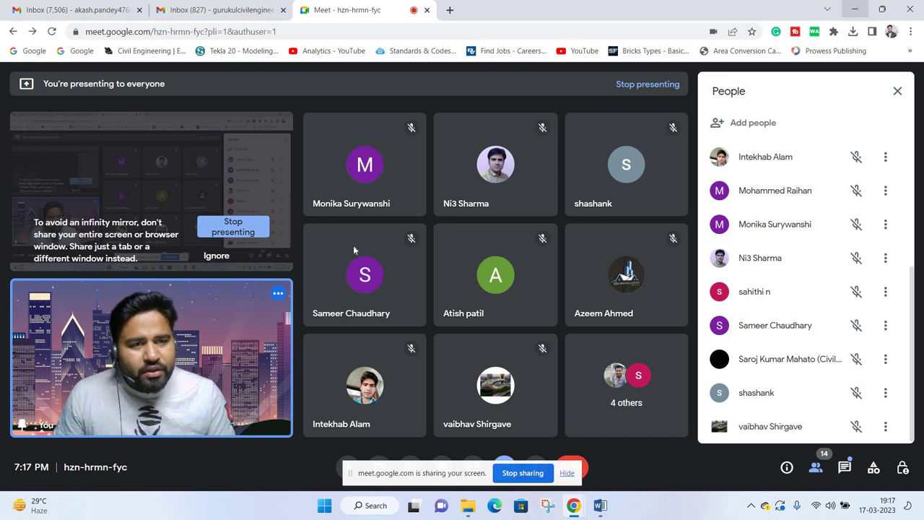
click(856, 9)
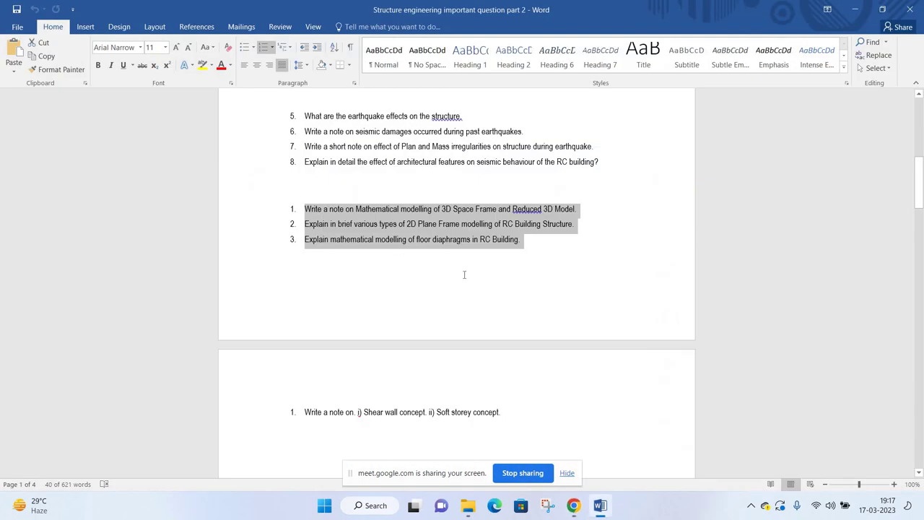
scroll(402, 159, down, 1)
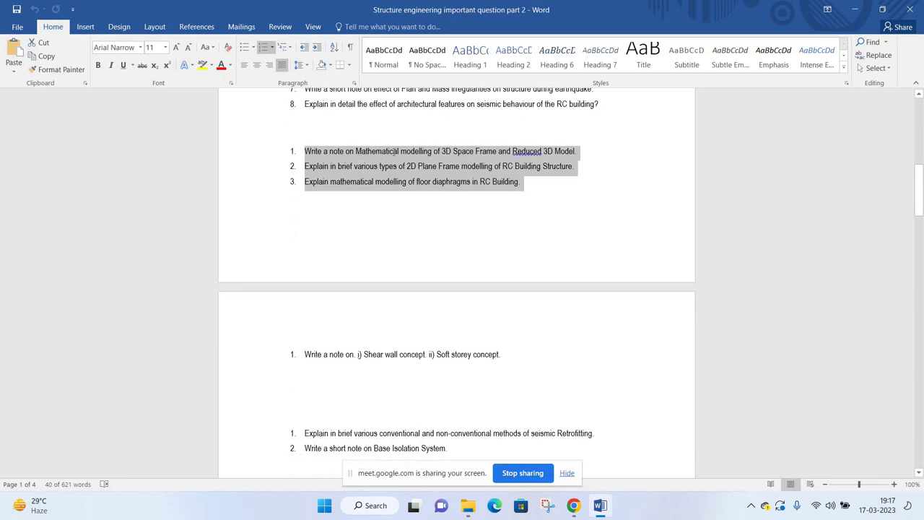
click(508, 171)
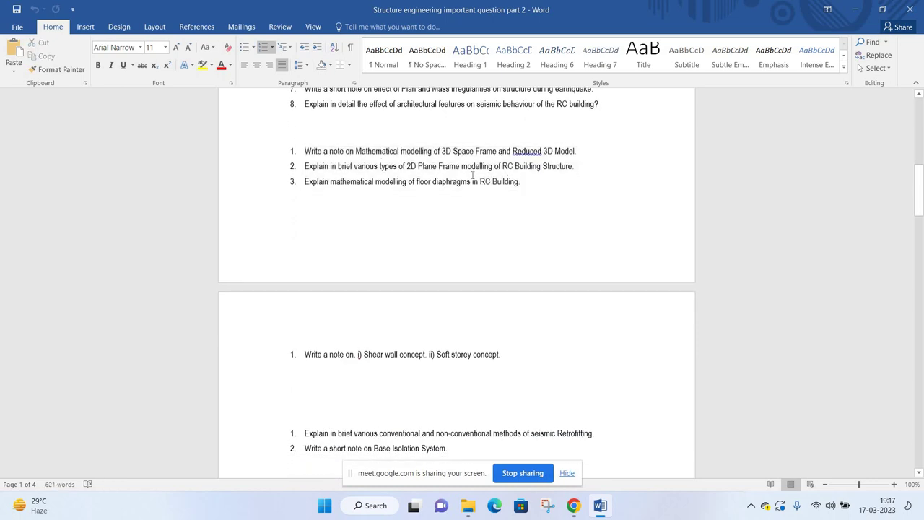
scroll(296, 239, down, 3)
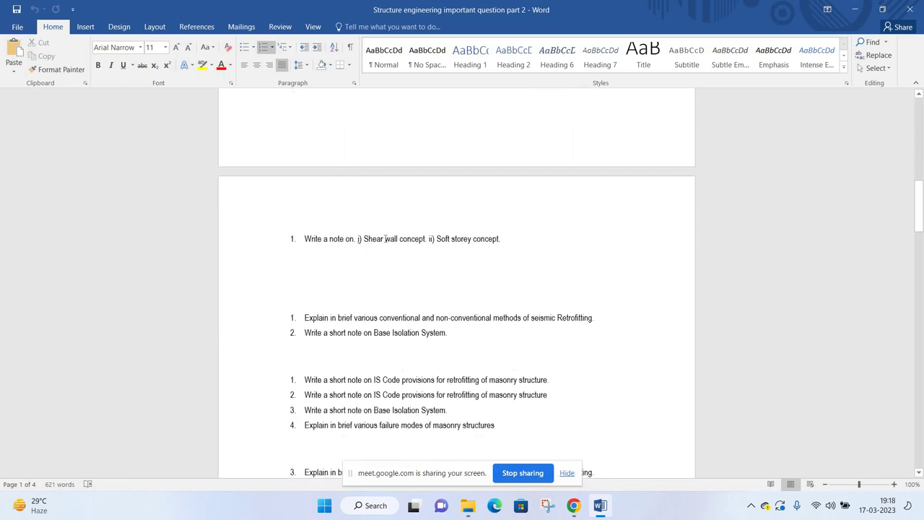
triple_click(498, 239)
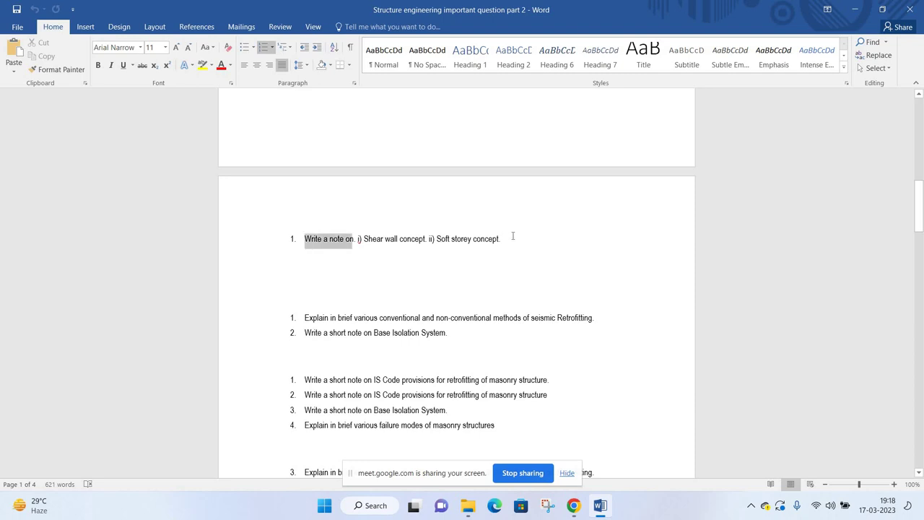
click(384, 250)
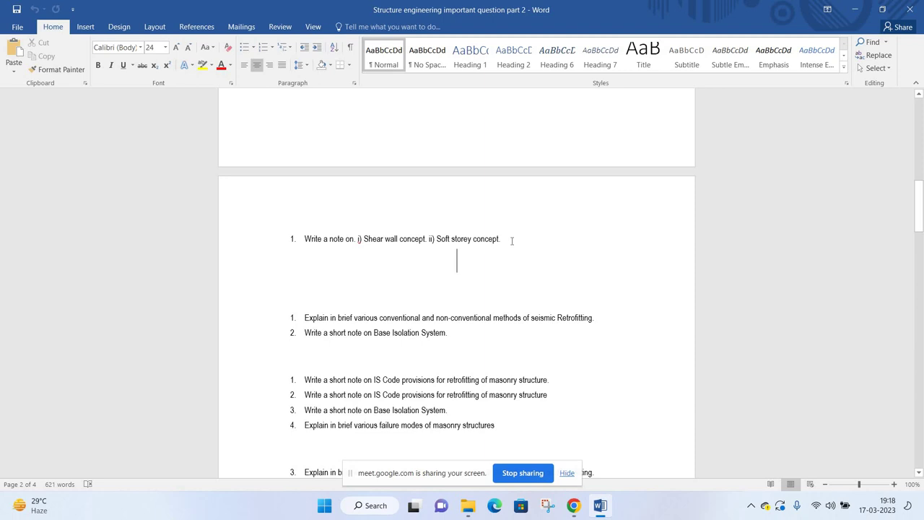
drag(295, 244, 504, 241)
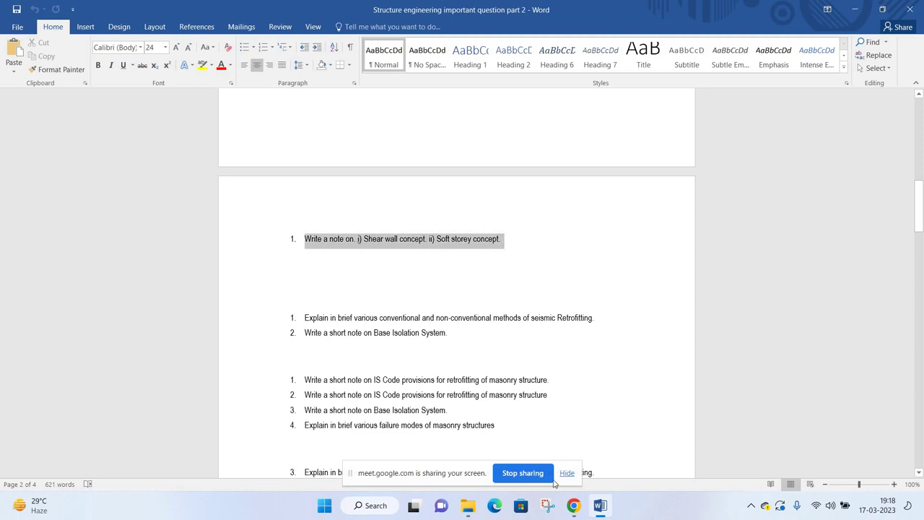
click(573, 505)
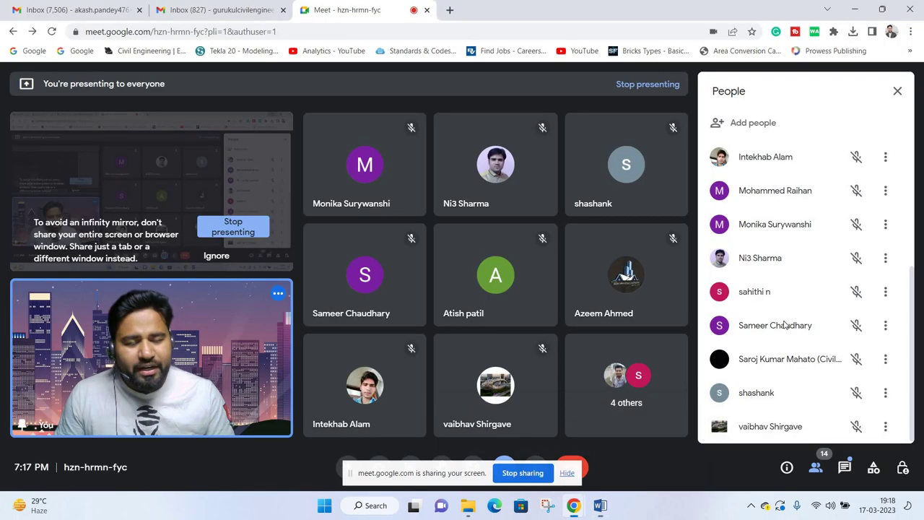
scroll(780, 347, up, 5)
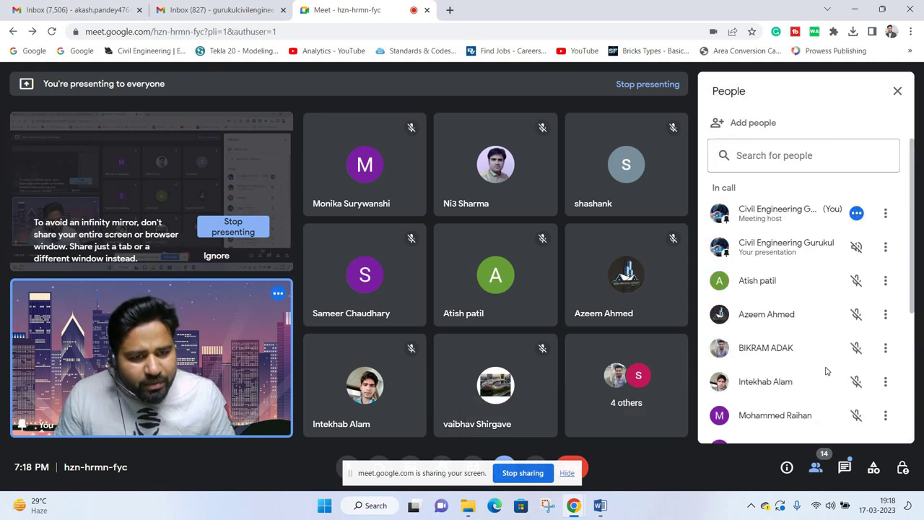
scroll(826, 367, down, 3)
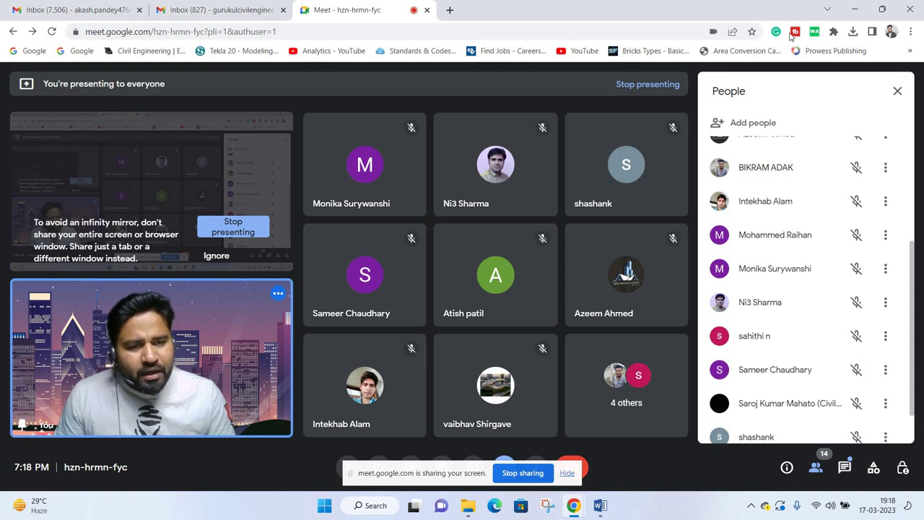
key(alt+Tab)
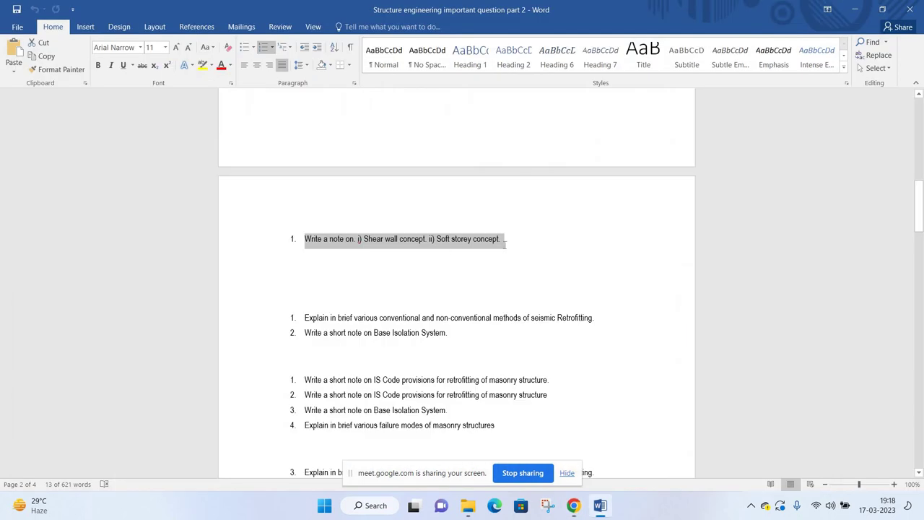
click(346, 245)
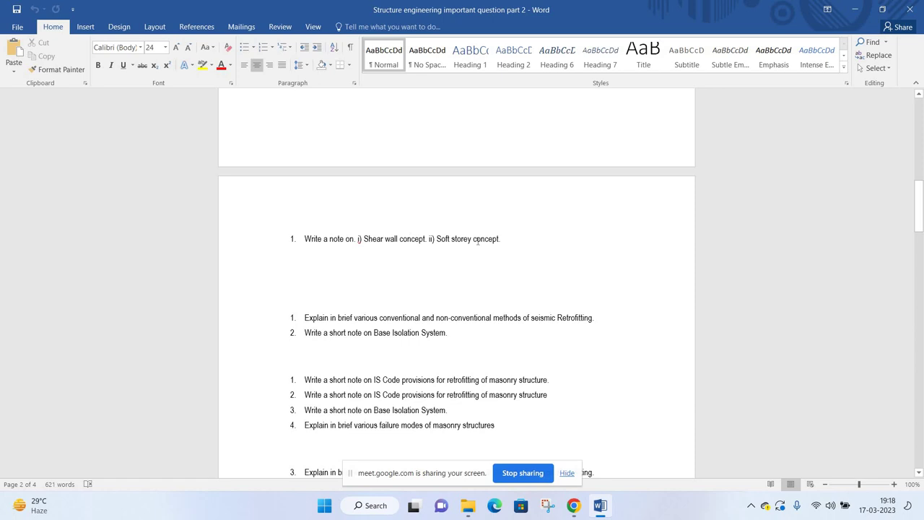
key(shift+Up)
key(shift+Home)
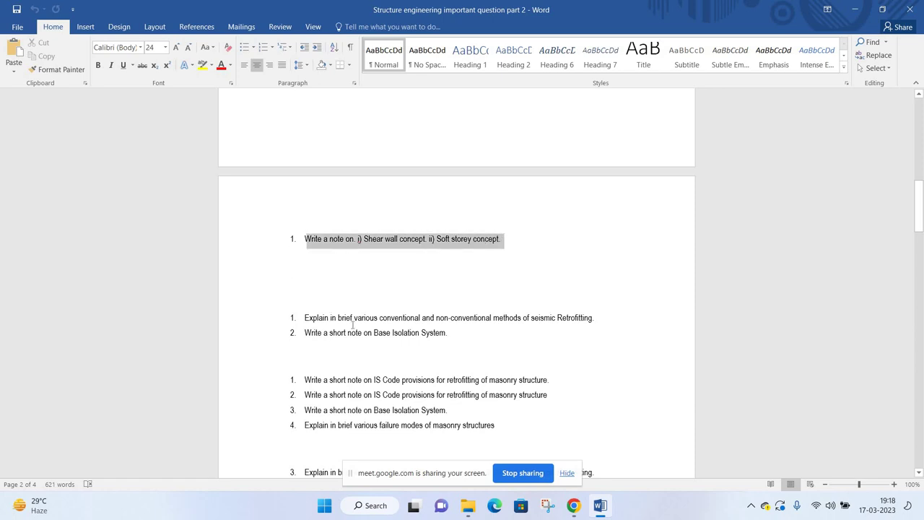
scroll(362, 217, down, 3)
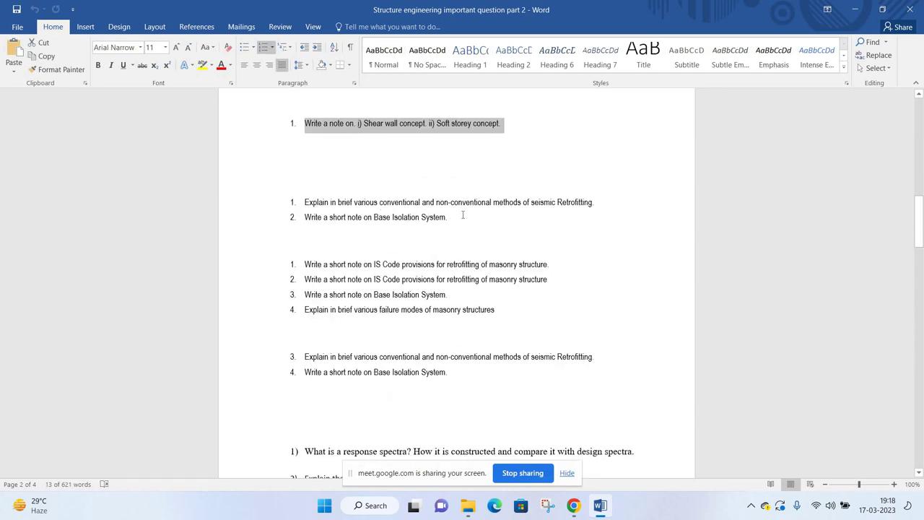
drag(305, 202, 458, 220)
click(487, 215)
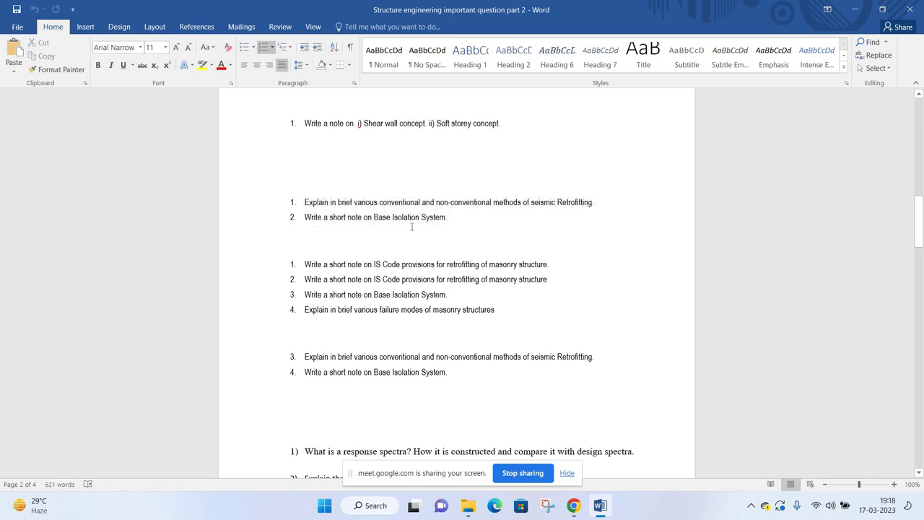
key(shift+Up)
key(shift+Home)
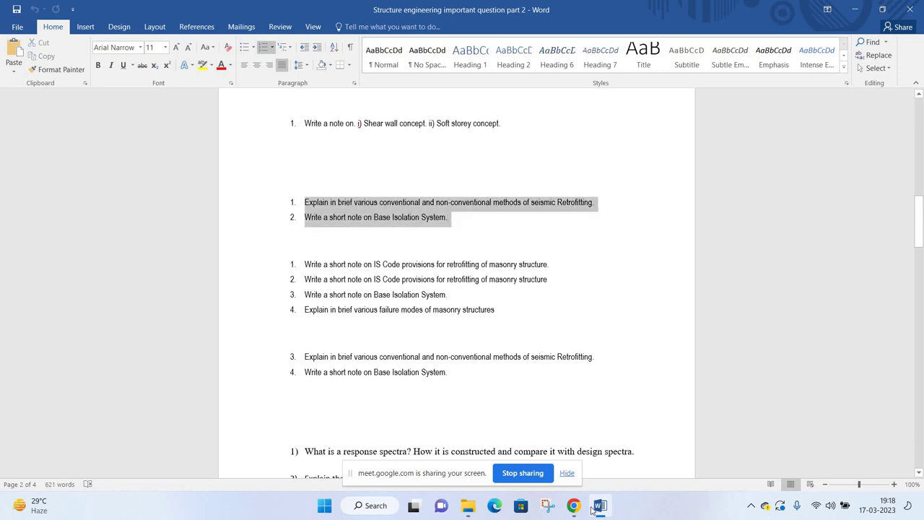
key(alt+Tab)
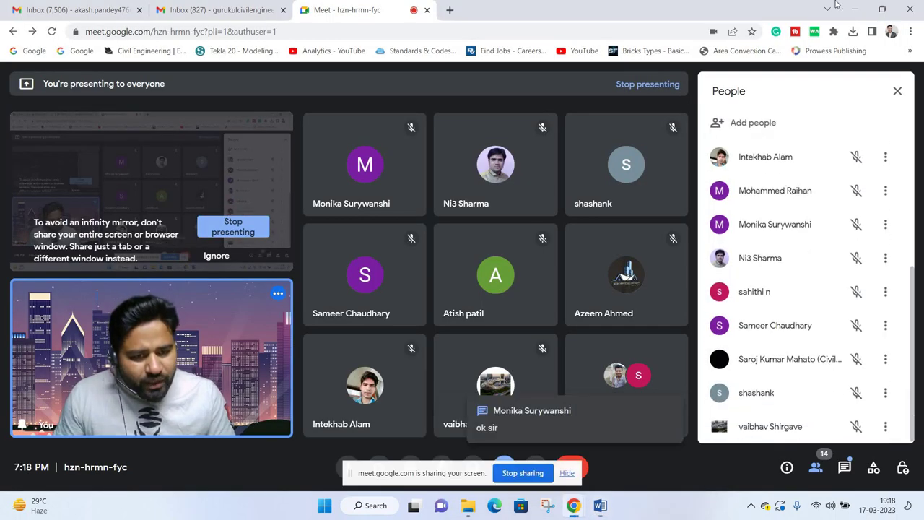
key(alt+Tab)
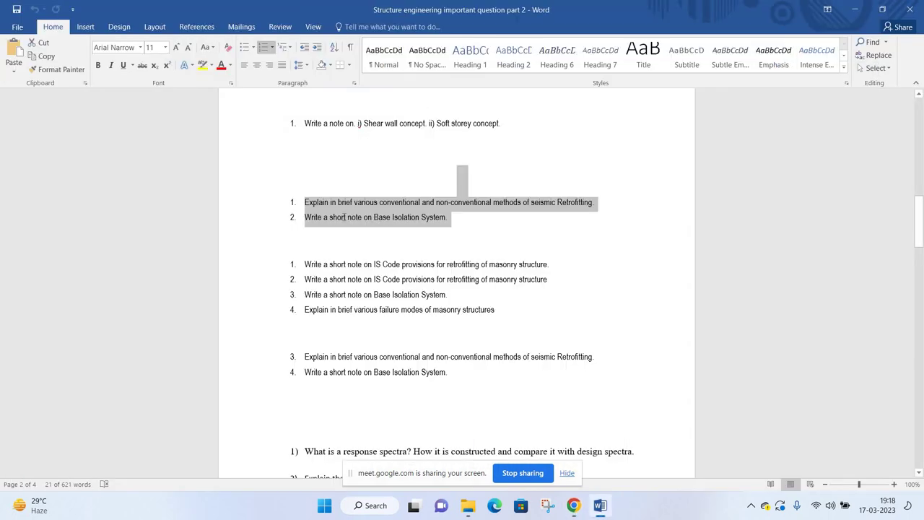
click(391, 224)
scroll(393, 227, down, 3)
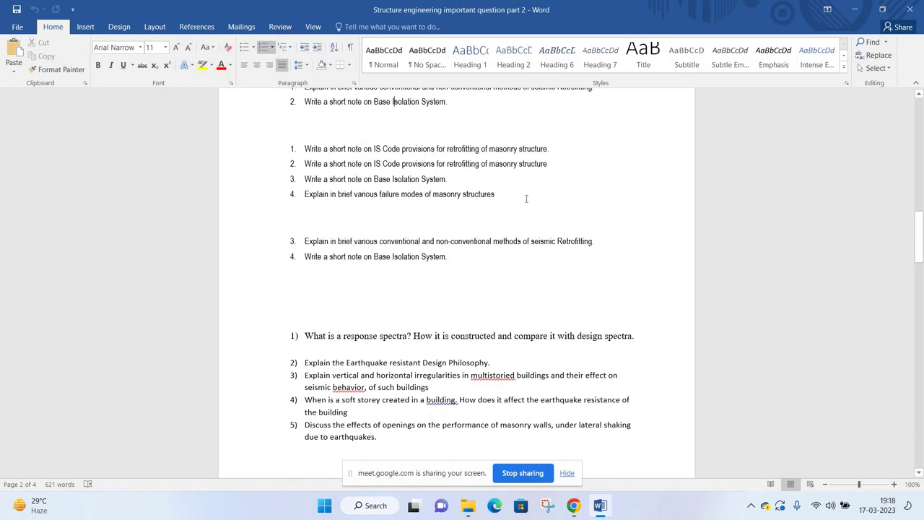
key(Down)
key(Down)
key(shift+Down)
key(shift+Down)
key(shift+Down)
key(shift+Down)
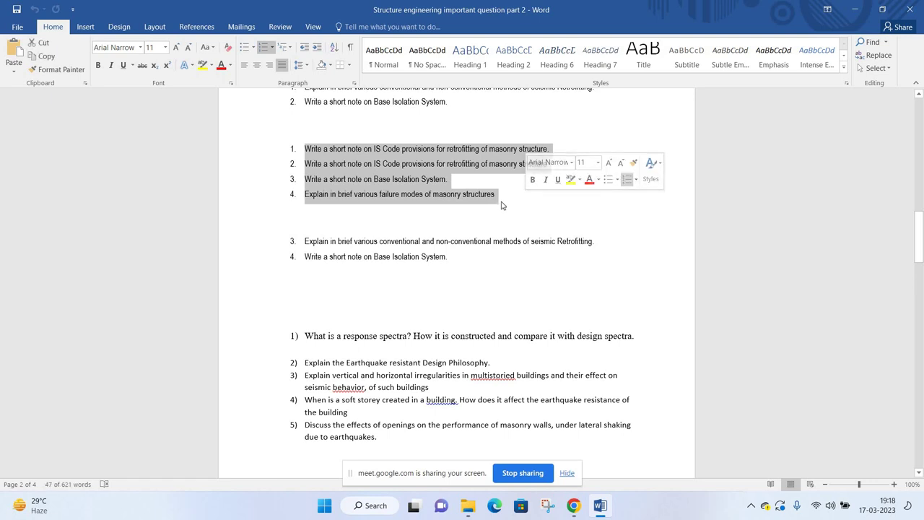
key(Right)
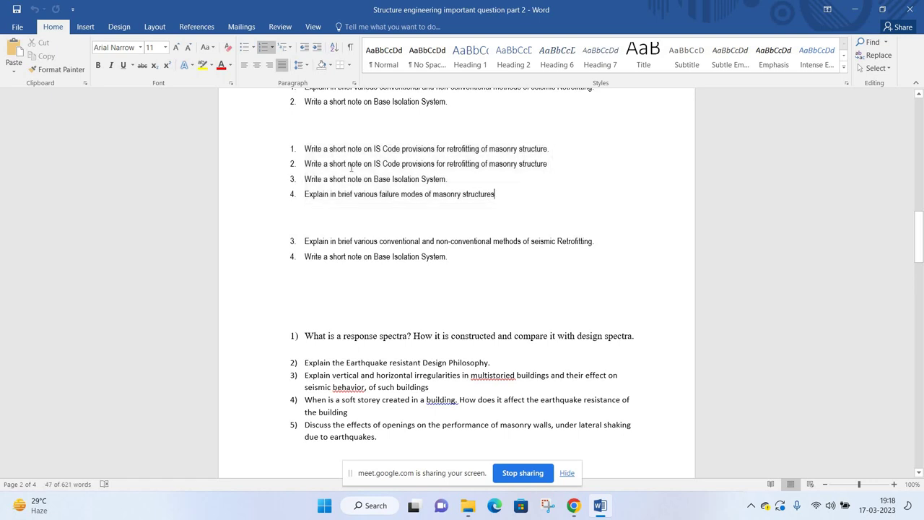
scroll(343, 205, down, 2)
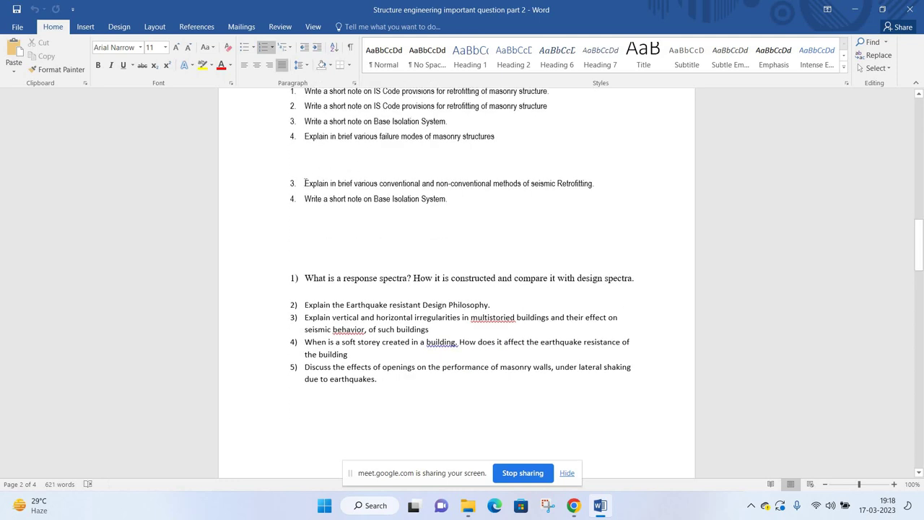
key(Up)
key(Home)
key(shift+Down)
key(shift+Down)
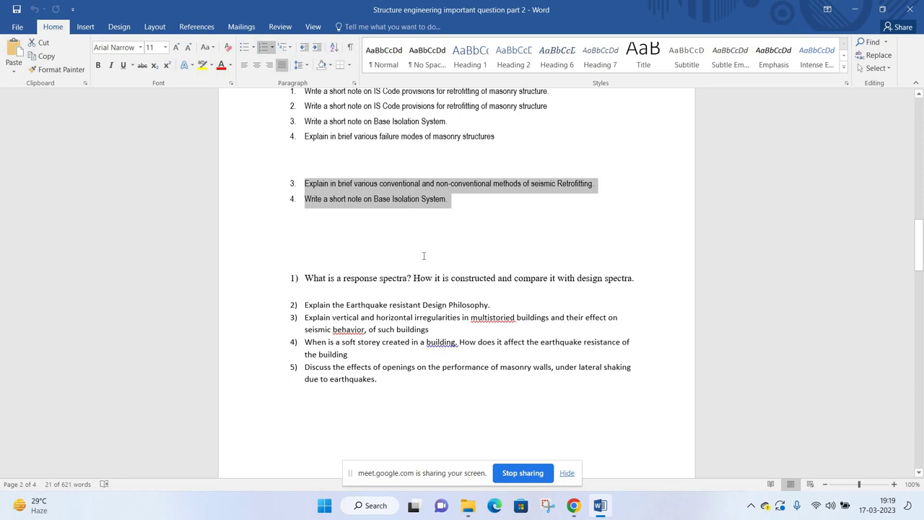
scroll(377, 225, down, 3)
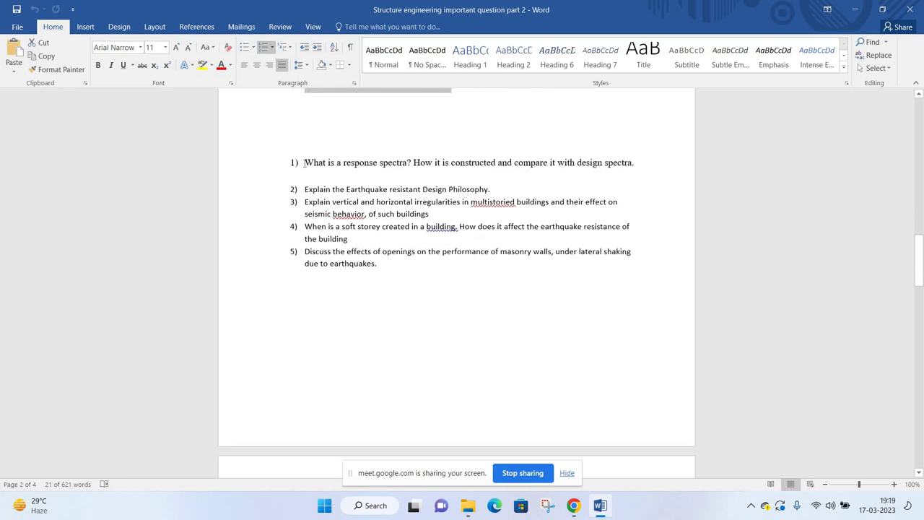
- Remove the blank lines between masonry questions 7 and 8, leaving a single blank line
click(378, 226)
drag(290, 162, 446, 235)
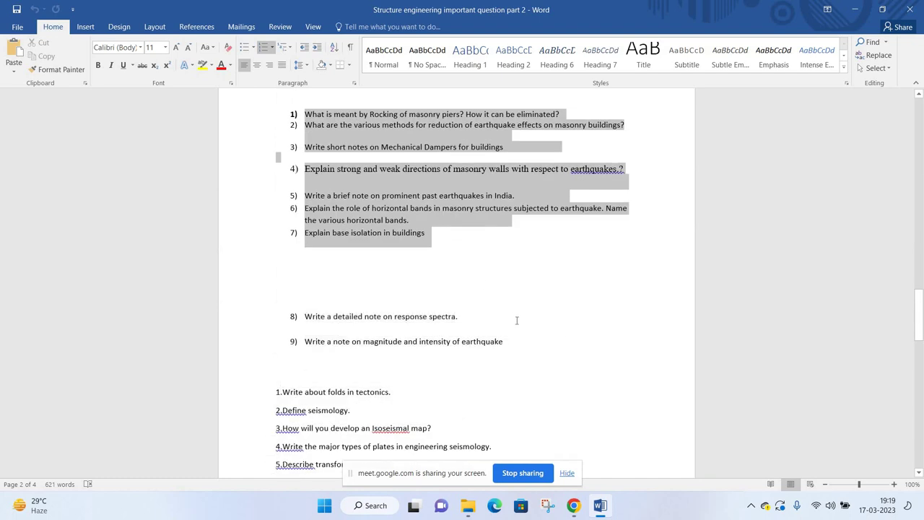
click(305, 354)
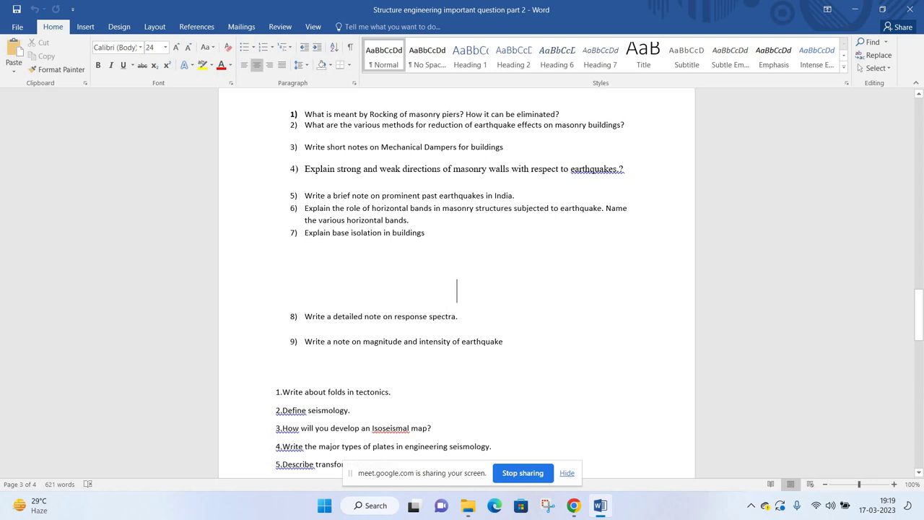
key(BackSpace)
key(BackSpace)
key(BackSpace)
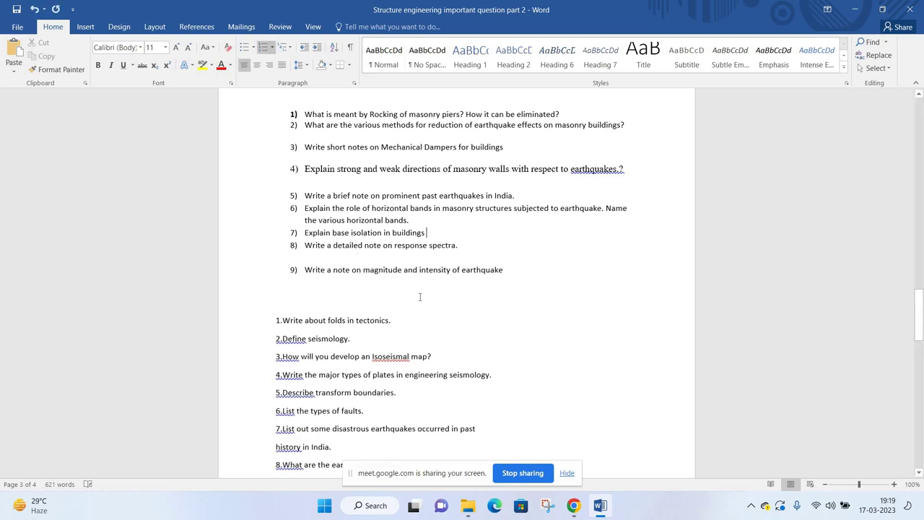
key(Return)
key(BackSpace)
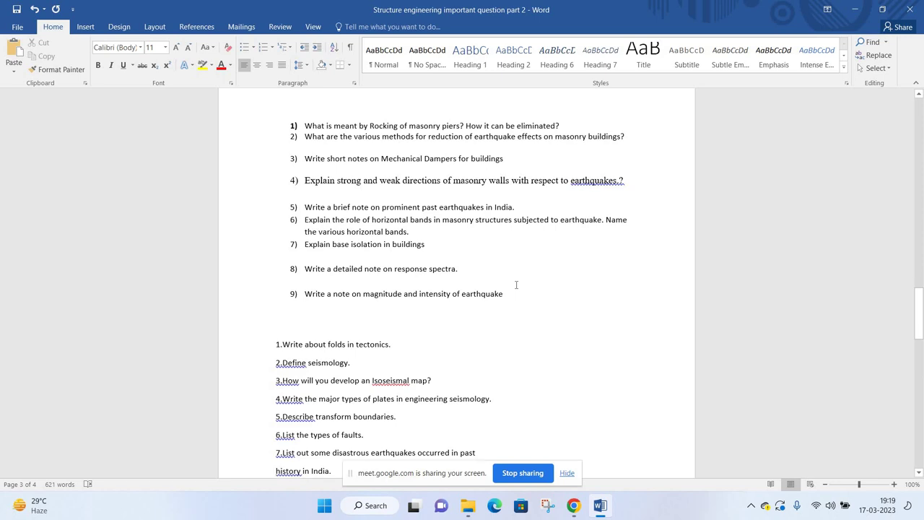
- Scroll through the masonry list to check the spacing, then return to the Meet call
scroll(517, 284, up, 4)
scroll(516, 285, up, 1)
scroll(517, 284, up, 1)
scroll(422, 243, down, 1)
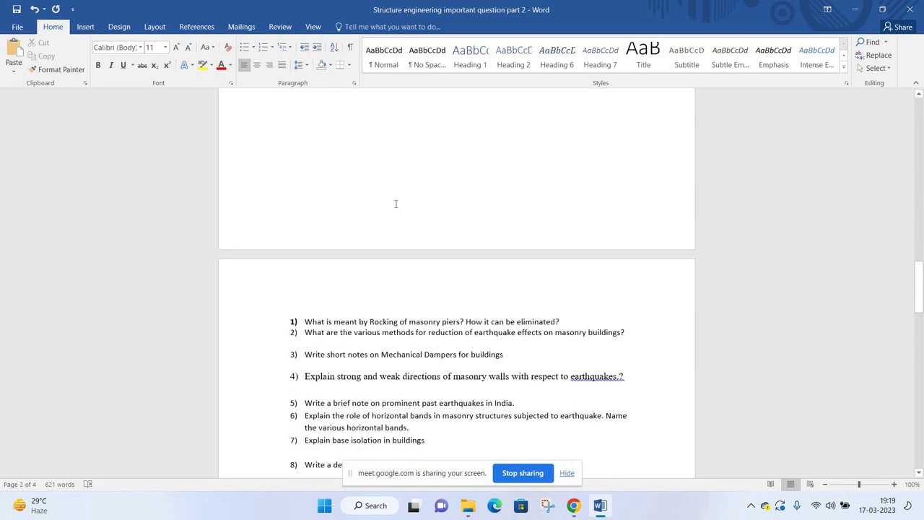
scroll(421, 243, down, 2)
scroll(431, 204, down, 1)
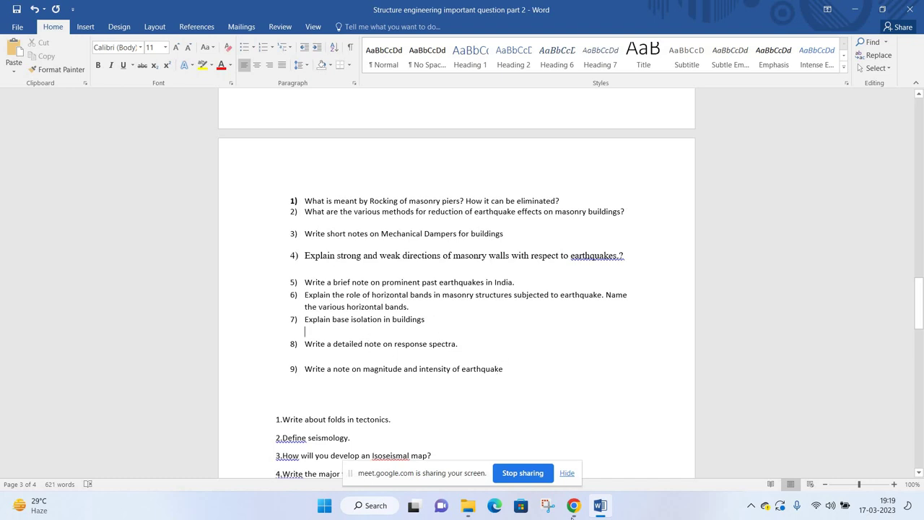
mouse_move(573, 505)
click(506, 440)
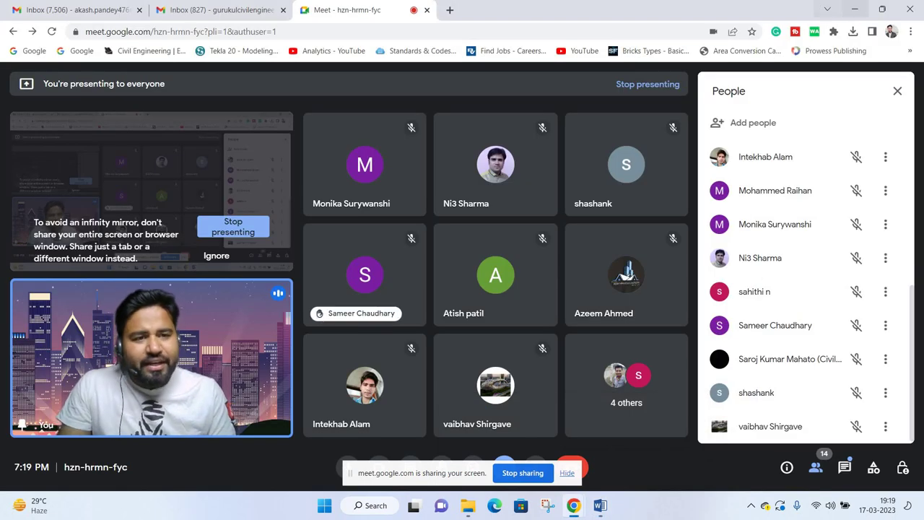
click(854, 10)
drag(312, 156, 317, 227)
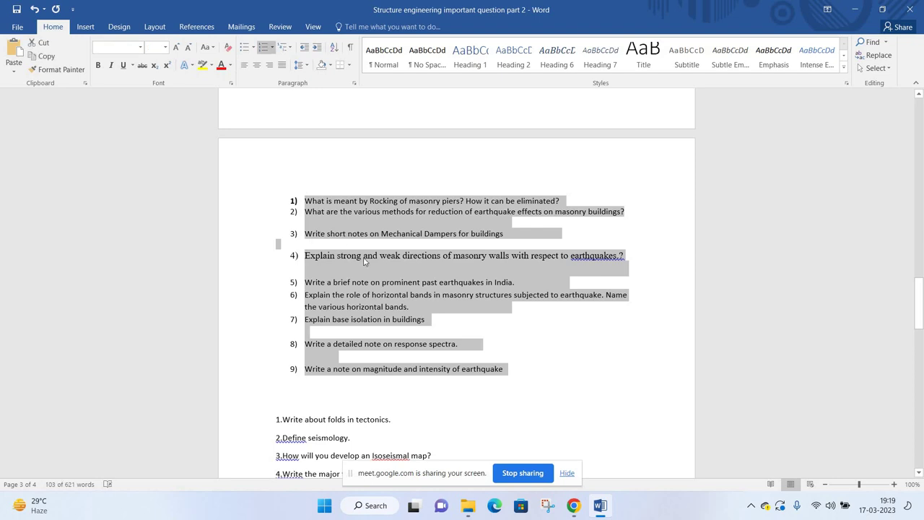
scroll(364, 256, down, 2)
scroll(364, 256, down, 1)
scroll(311, 188, down, 2)
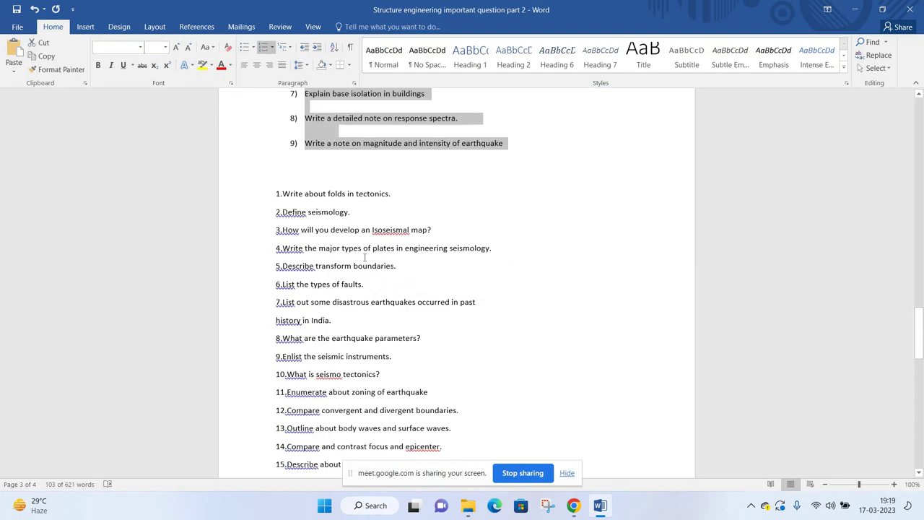
scroll(256, 119, down, 2)
scroll(256, 120, up, 1)
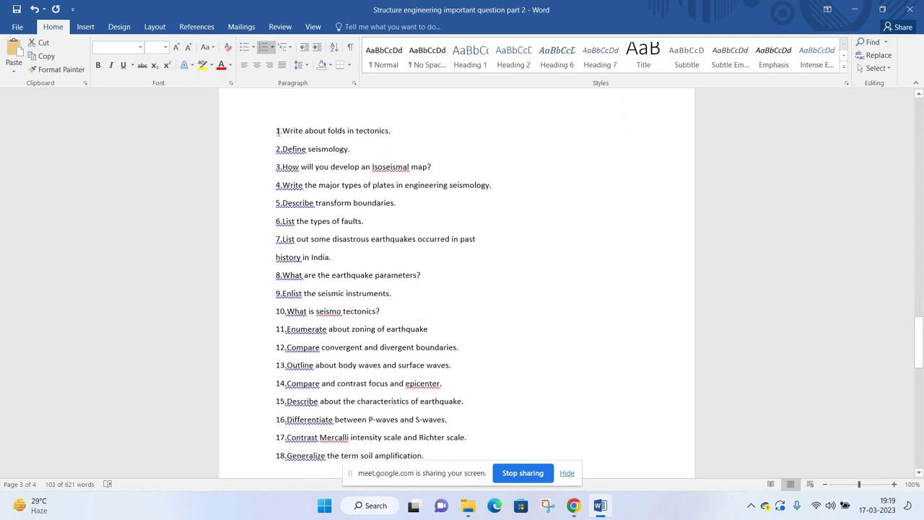
drag(276, 130, 451, 463)
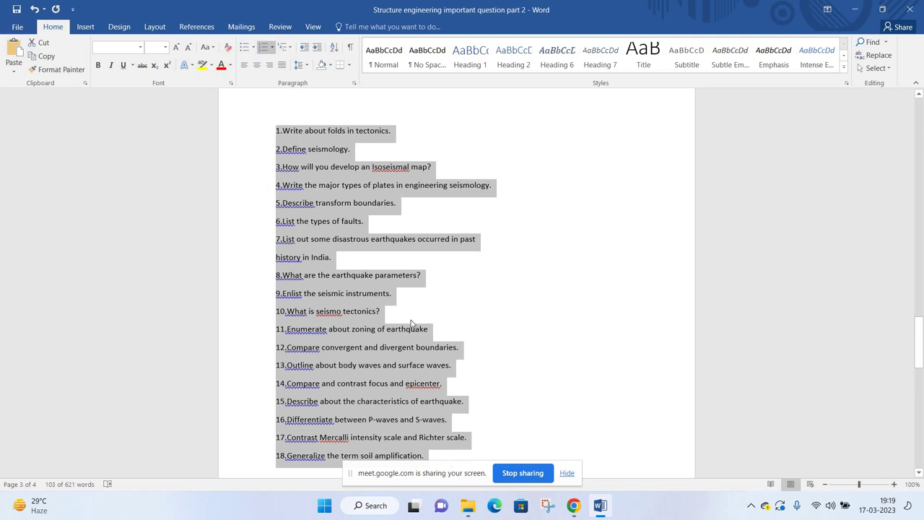
scroll(405, 322, down, 3)
scroll(398, 320, down, 2)
scroll(397, 320, up, 2)
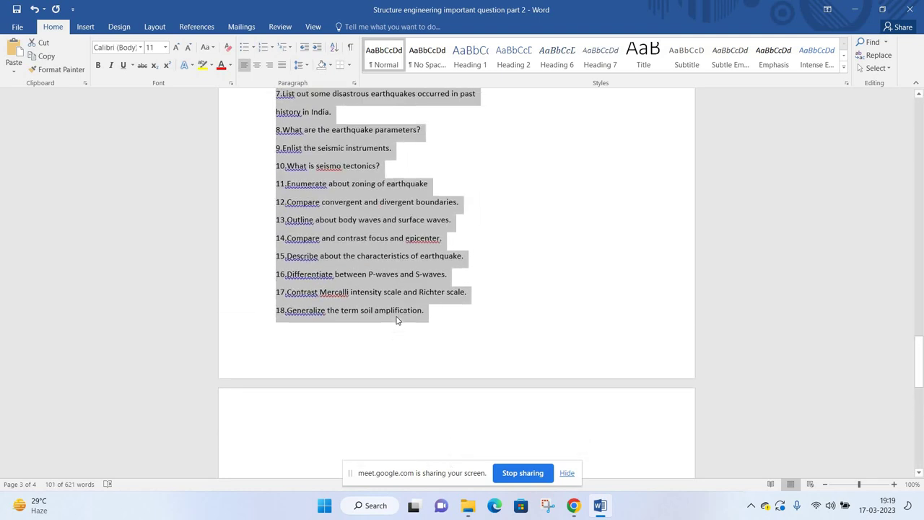
scroll(506, 361, up, 2)
scroll(599, 398, up, 1)
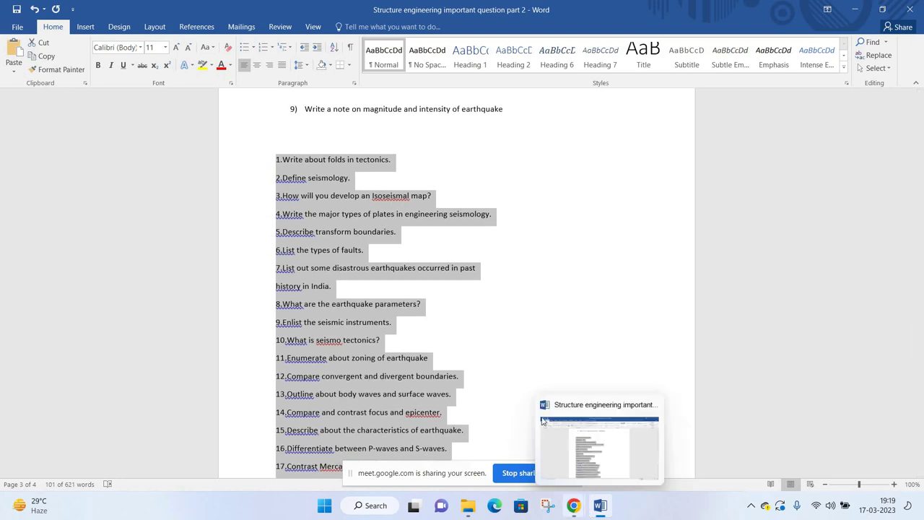
mouse_move(574, 506)
click(464, 433)
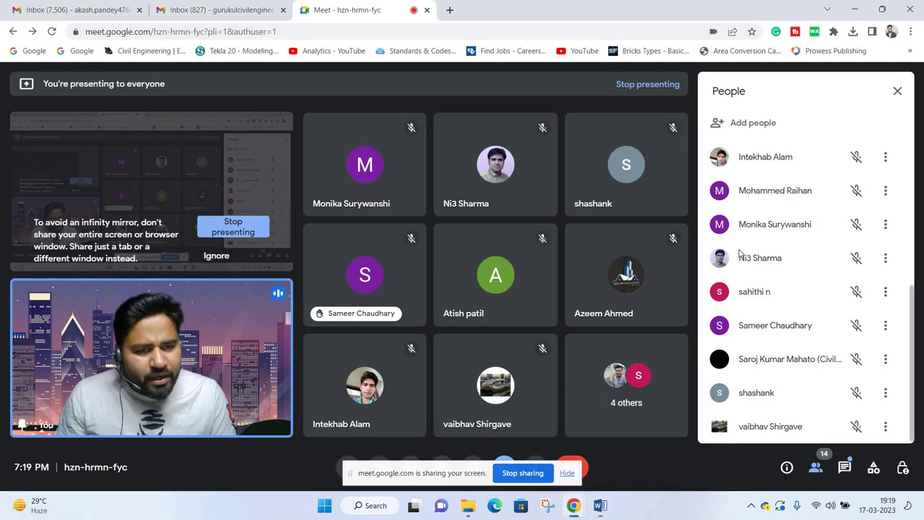
scroll(761, 270, up, 5)
scroll(776, 325, down, 1)
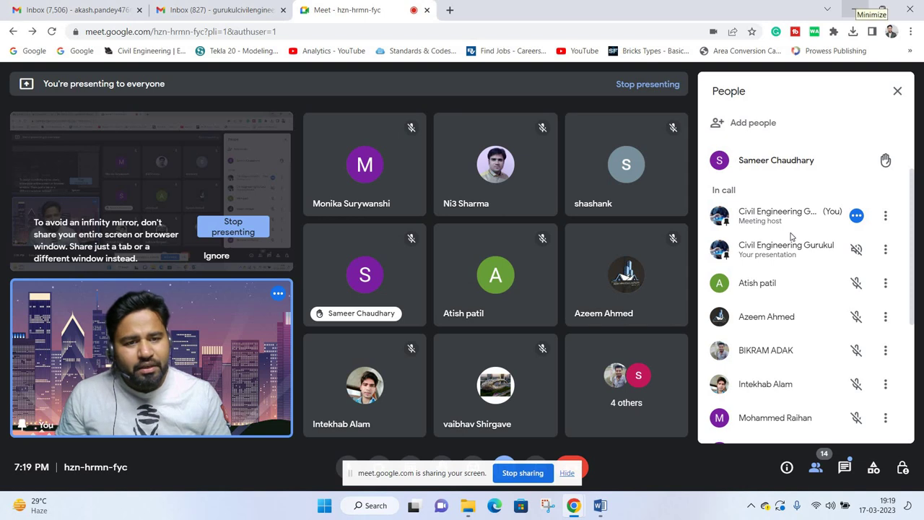
scroll(792, 237, down, 3)
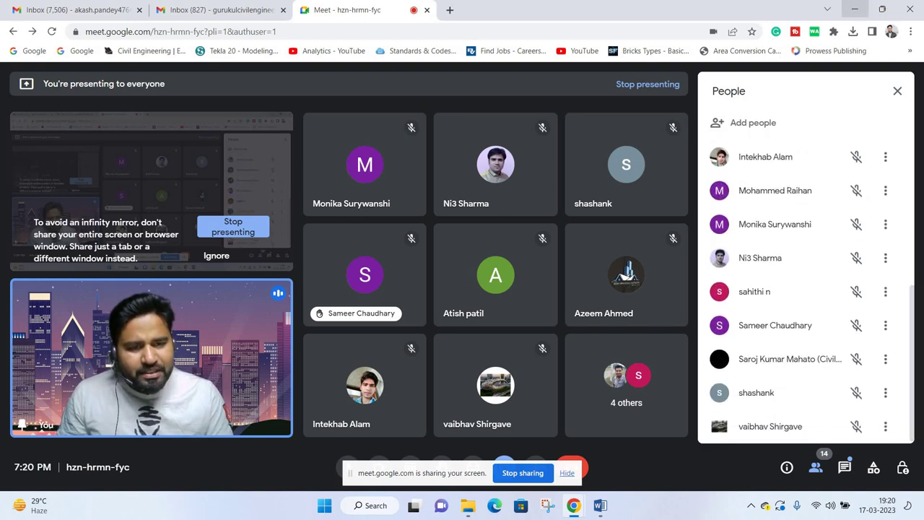
click(855, 9)
scroll(343, 325, down, 1)
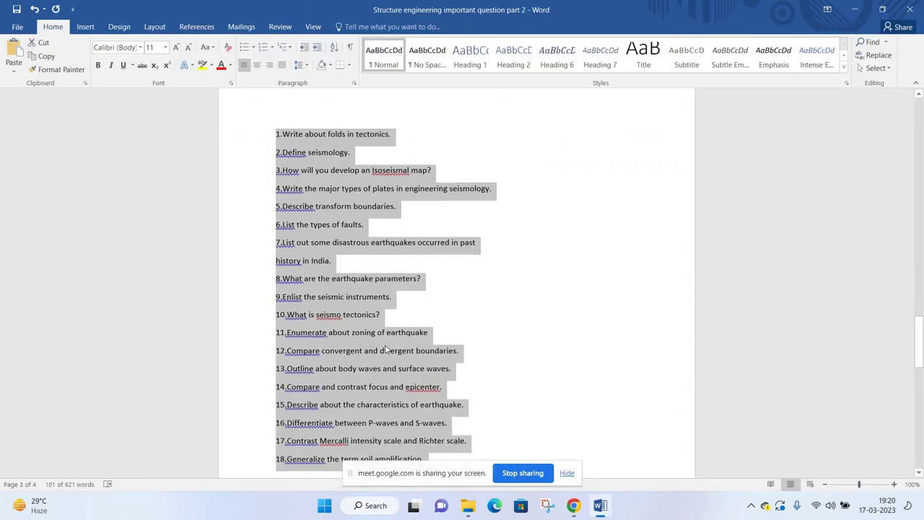
scroll(405, 349, down, 3)
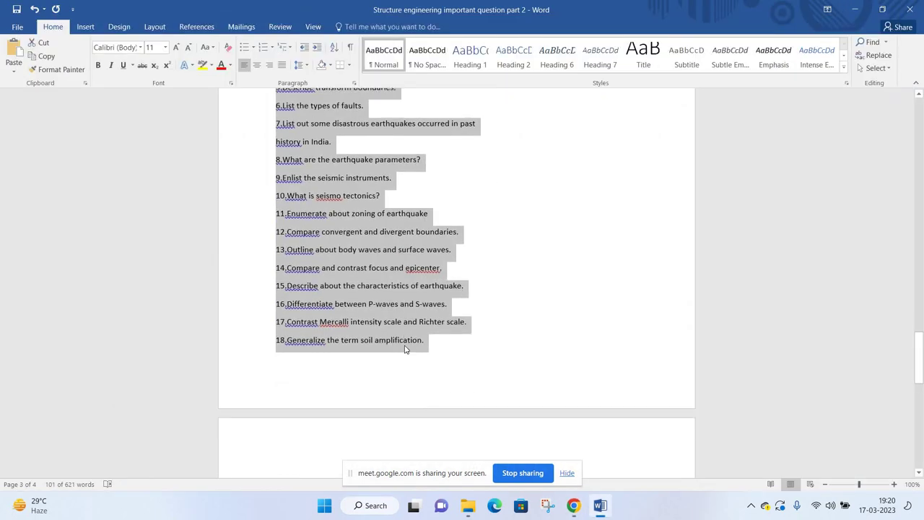
click(405, 340)
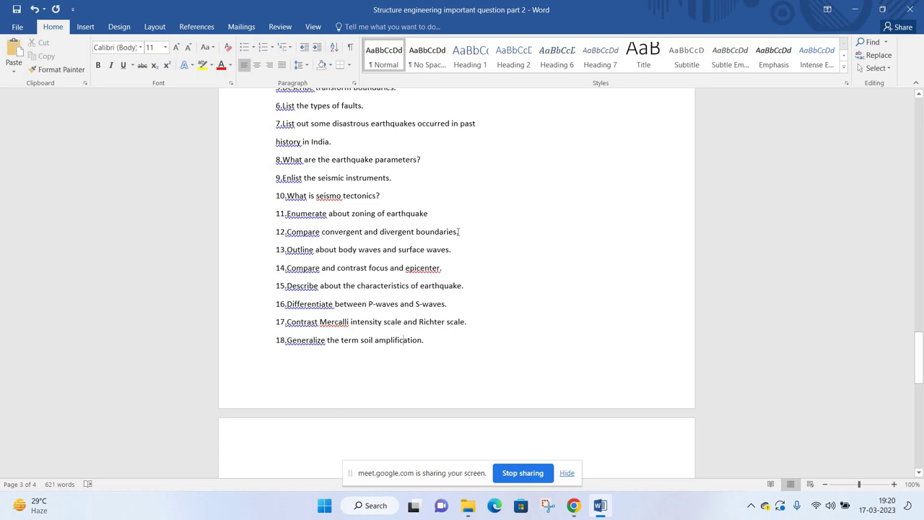
scroll(460, 231, up, 2)
scroll(505, 340, up, 3)
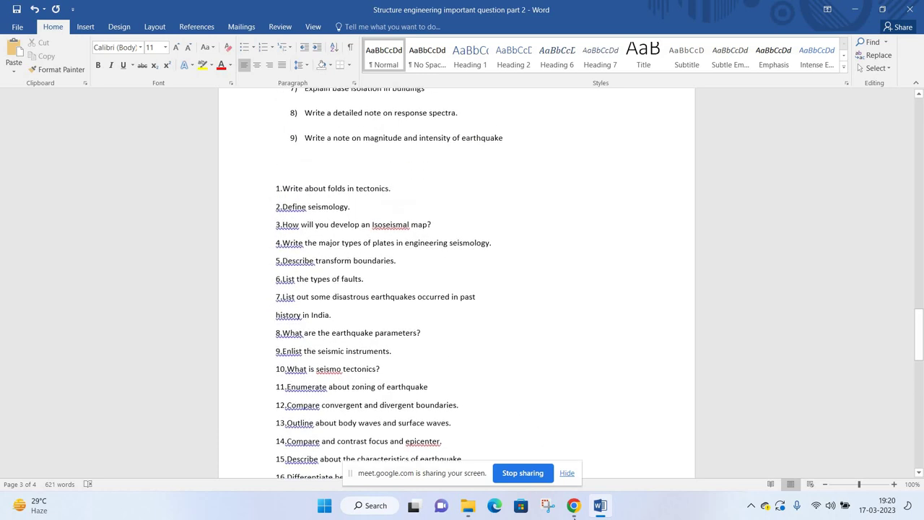
- Back in Meet, stop sharing the screen with the class, then close and reopen the People panel
click(508, 452)
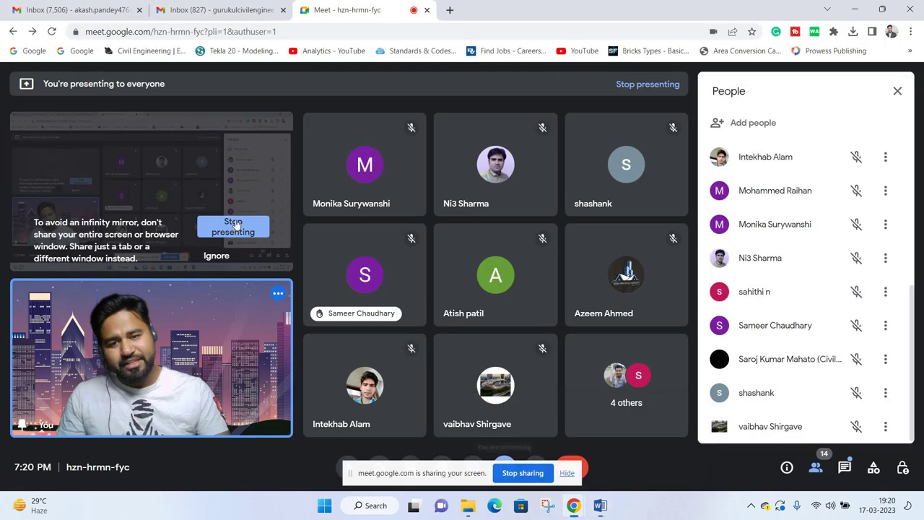
click(224, 227)
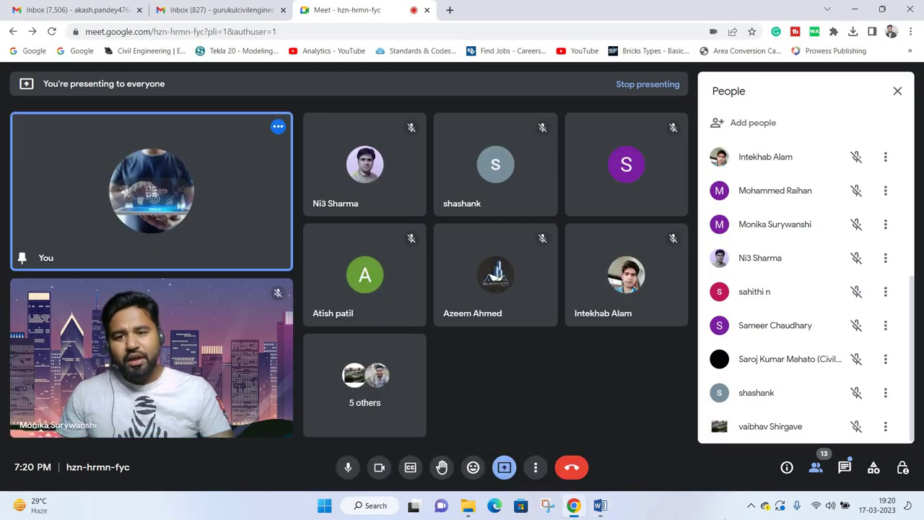
click(898, 91)
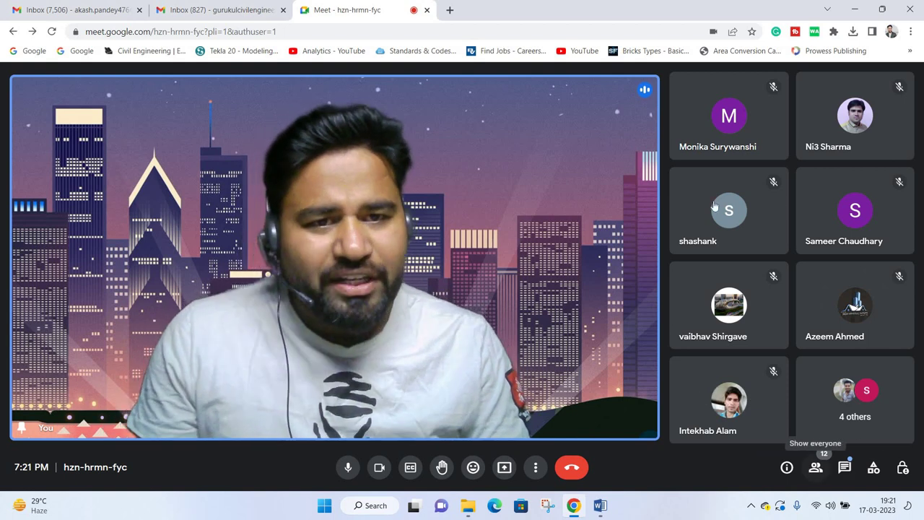
click(816, 468)
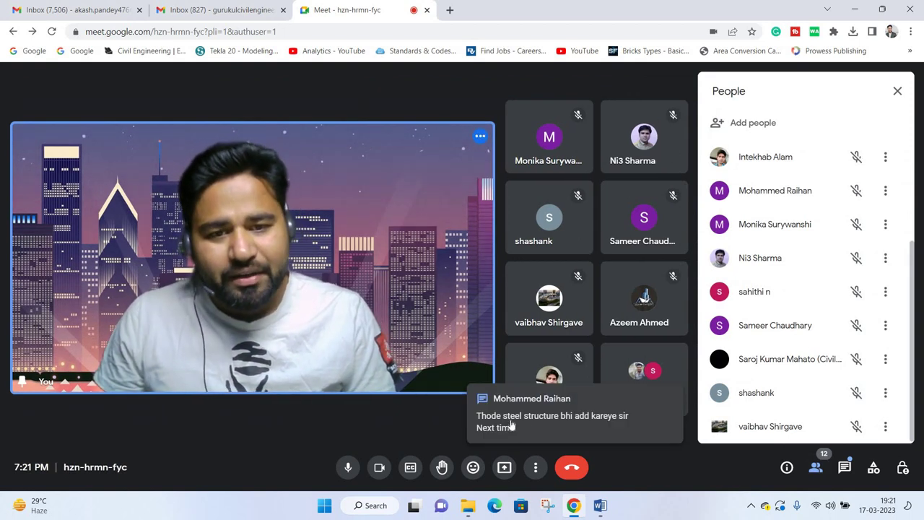
- Open the in-call chat, scroll back through earlier messages, then close it
click(842, 468)
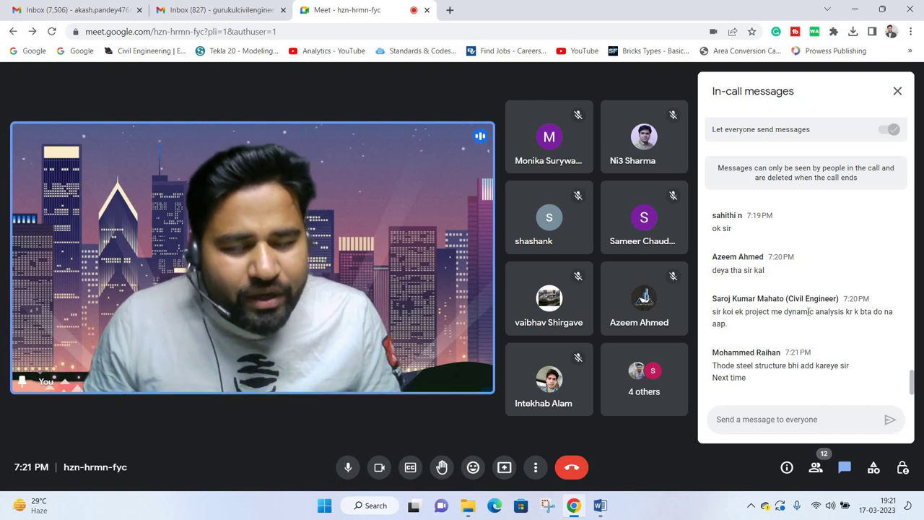
scroll(751, 313, up, 5)
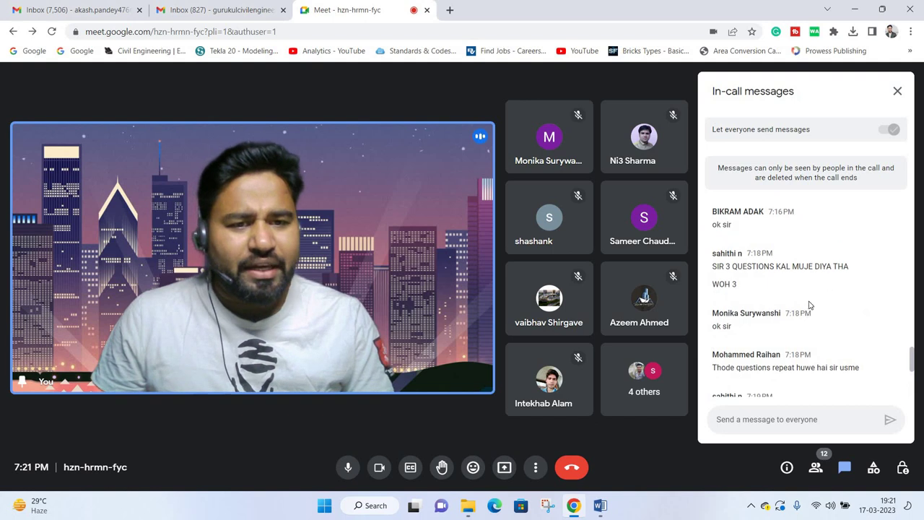
scroll(773, 216, up, 10)
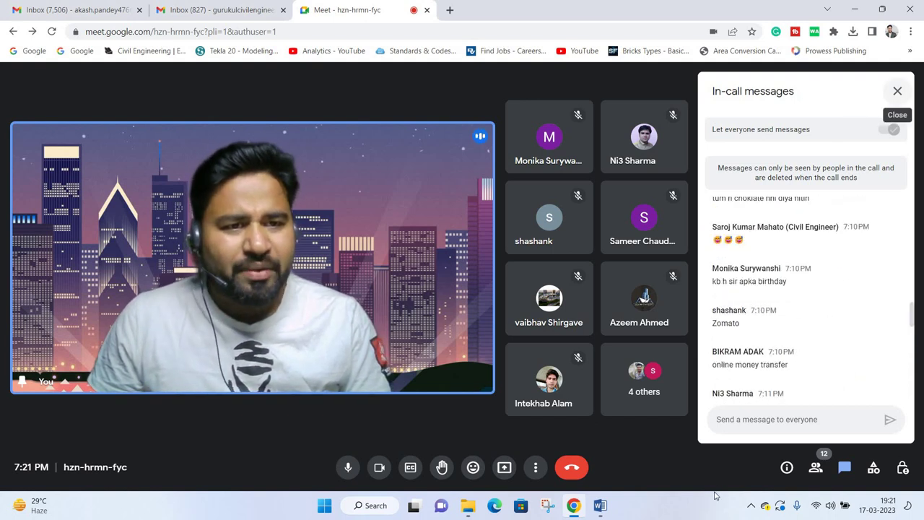
click(898, 91)
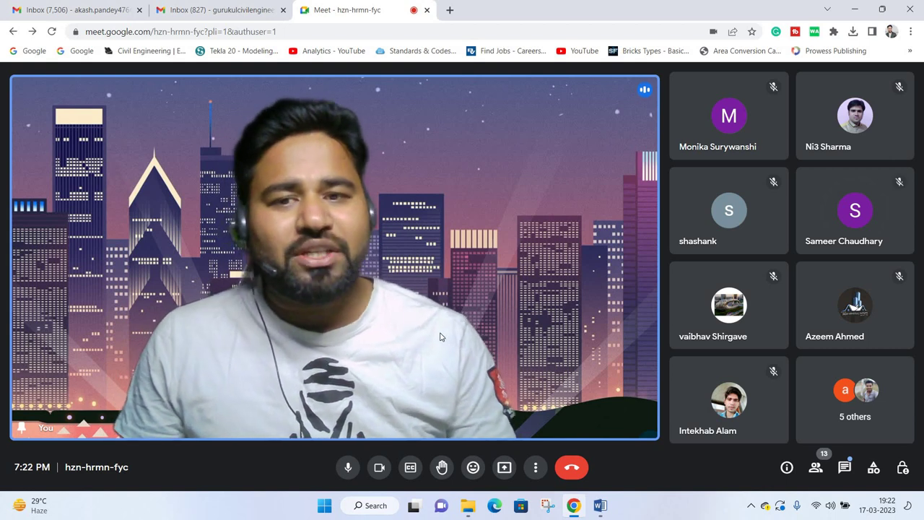
mouse_move(252, 258)
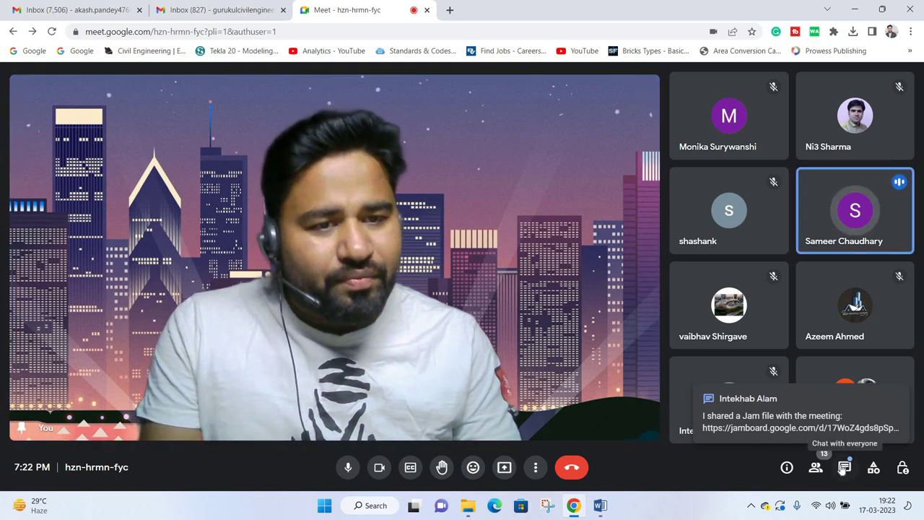
- Reopen the chat, select the participant's shared Jamboard link, and open a new browser tab
click(783, 397)
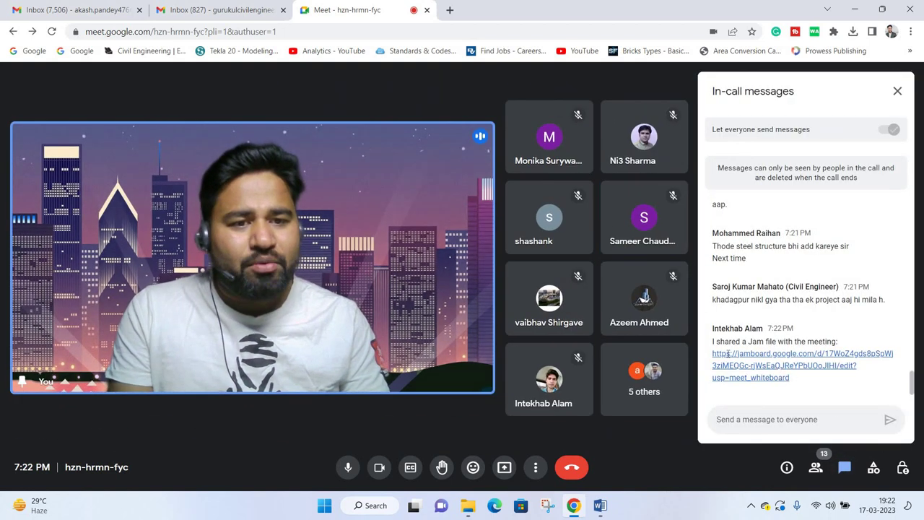
drag(712, 354, 794, 380)
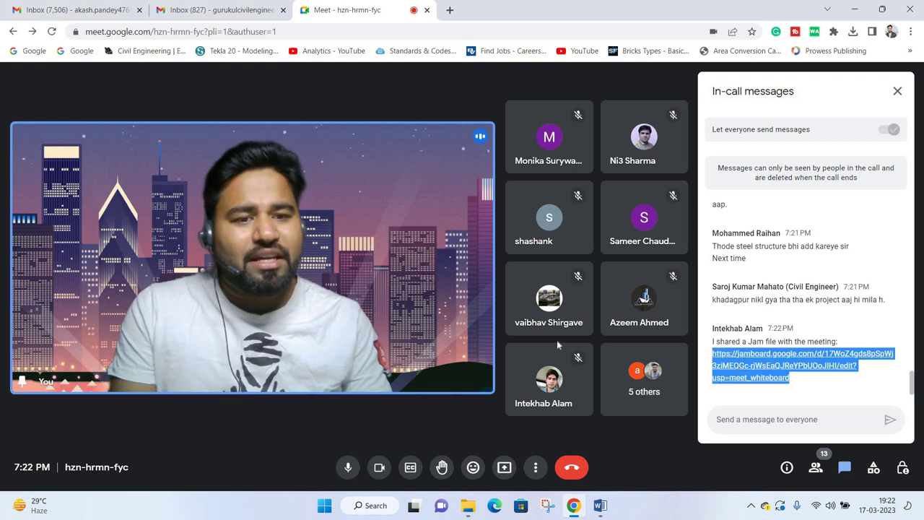
key(ctrl+t)
- View the blank Jamboard board 'hzn-hrmn-fyc - Mar 17, 2023' in its tab, then return to Meet
click(364, 5)
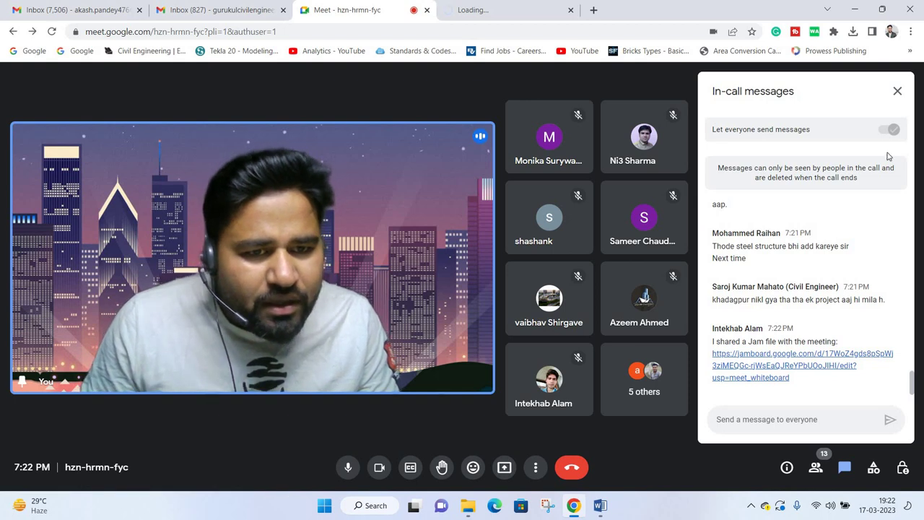
click(490, 11)
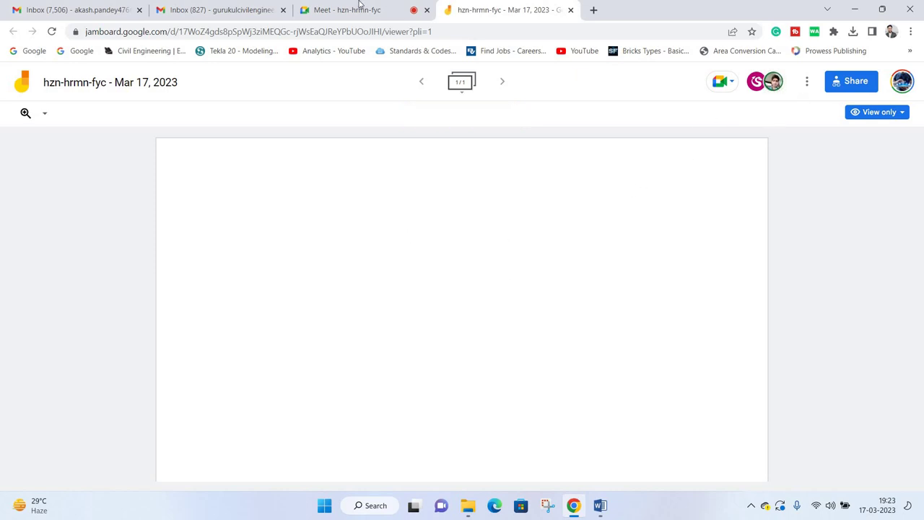
key(ctrl+shift+Tab)
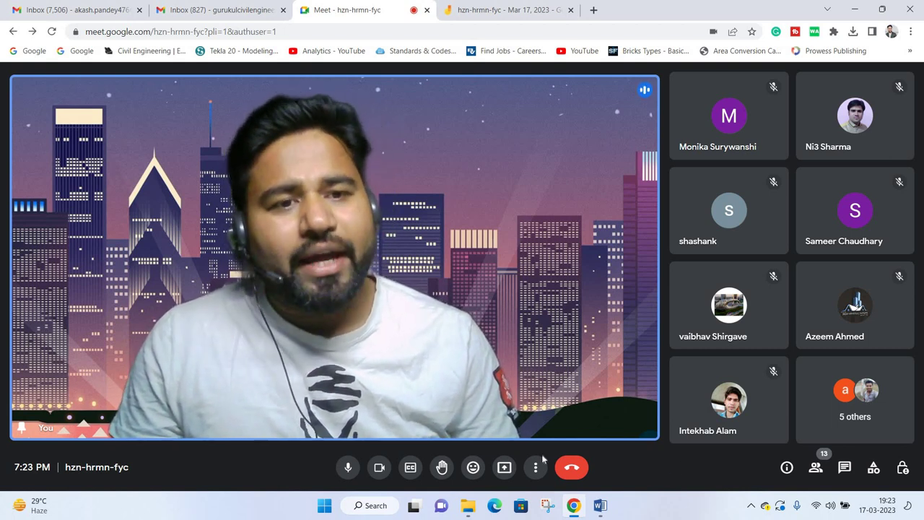
click(162, 9)
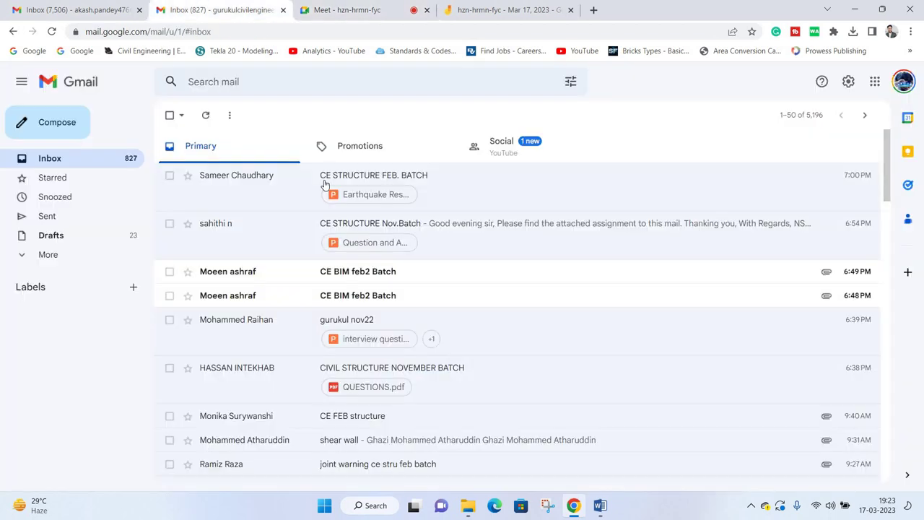
scroll(297, 284, down, 3)
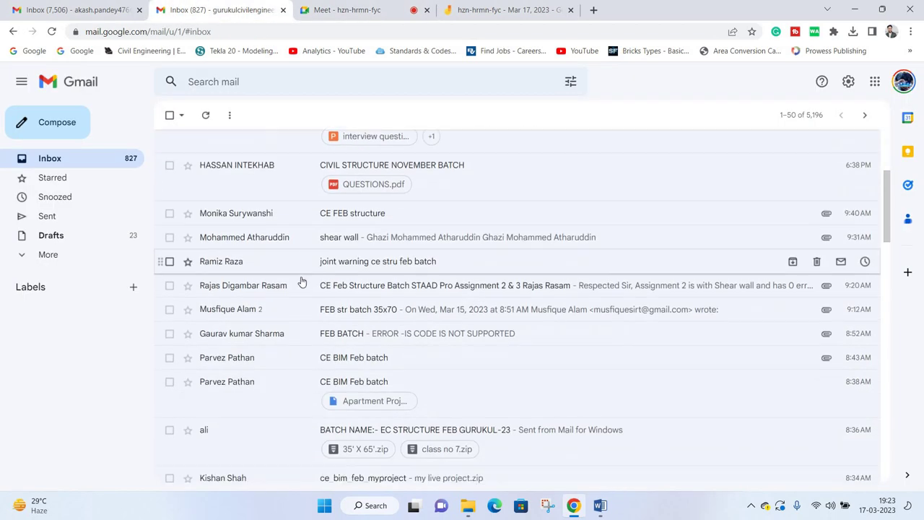
scroll(300, 283, down, 4)
scroll(296, 269, up, 2)
scroll(296, 269, up, 3)
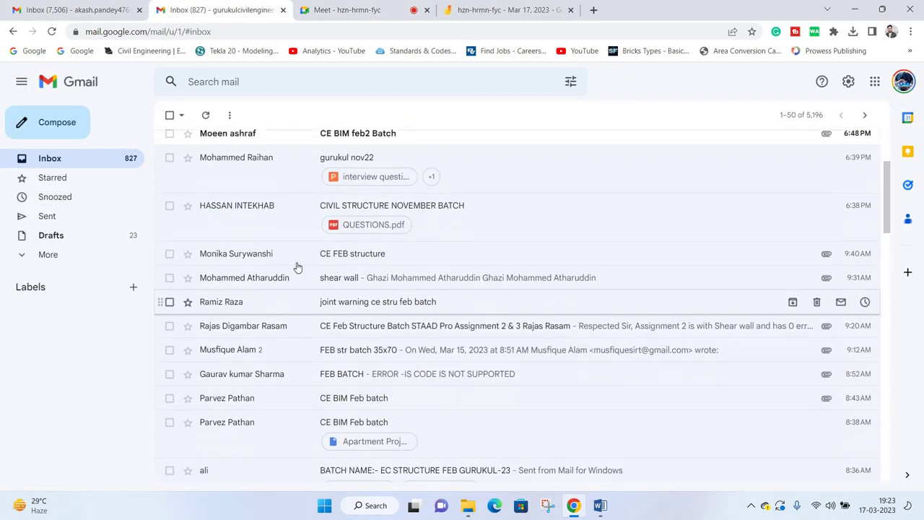
scroll(296, 269, up, 2)
scroll(296, 269, up, 1)
scroll(563, 325, down, 1)
click(347, 9)
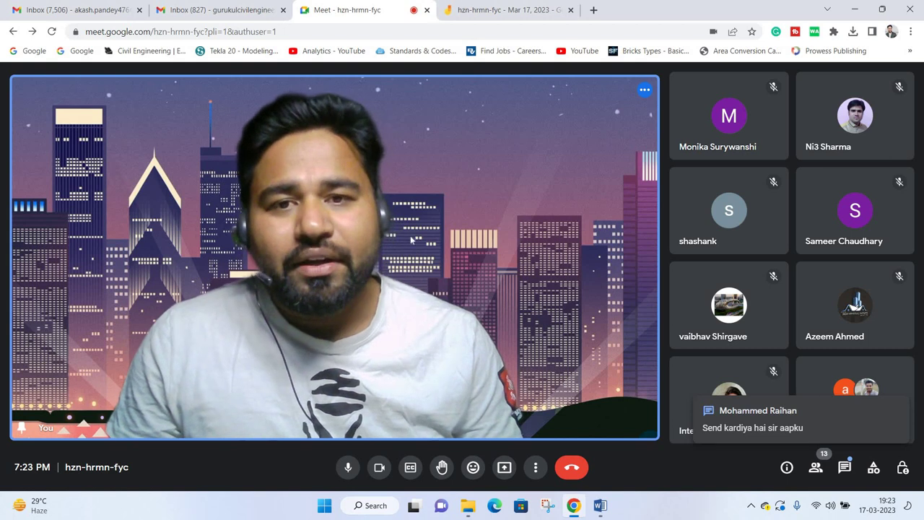
click(455, 8)
click(347, 9)
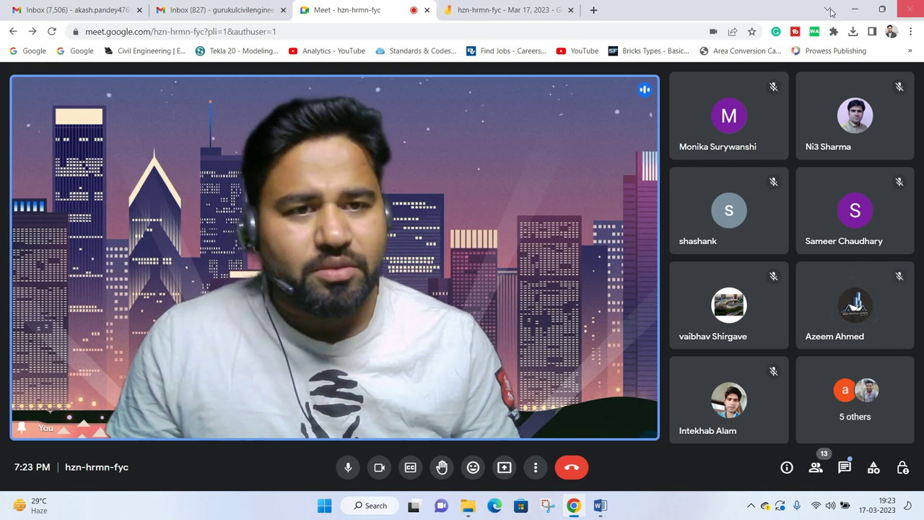
click(871, 11)
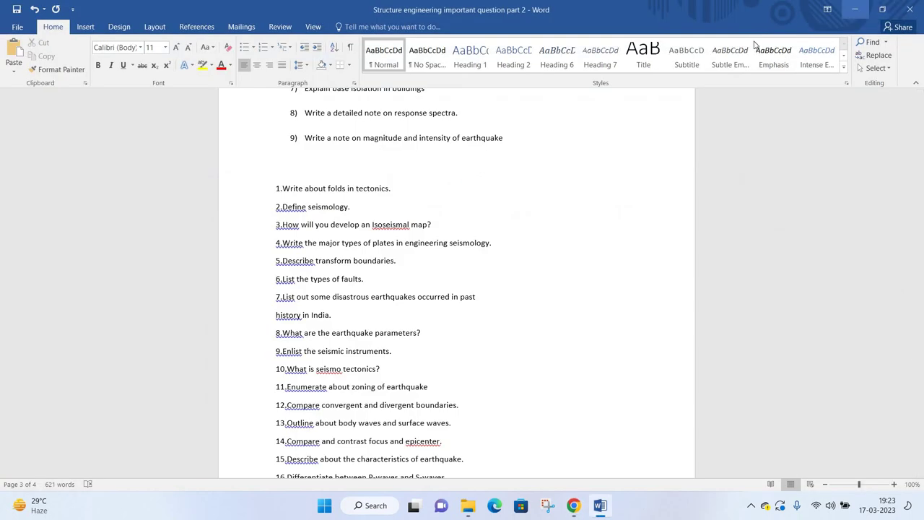
key(super+d)
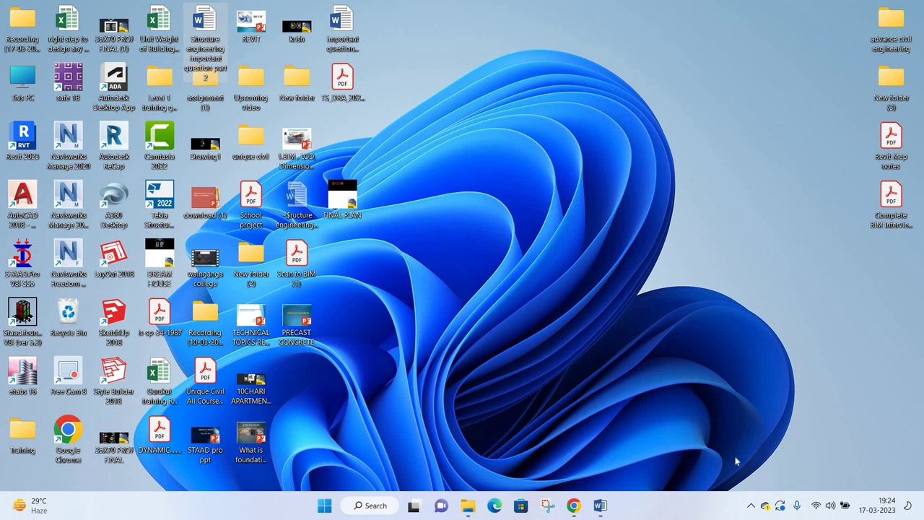
key(alt+Tab)
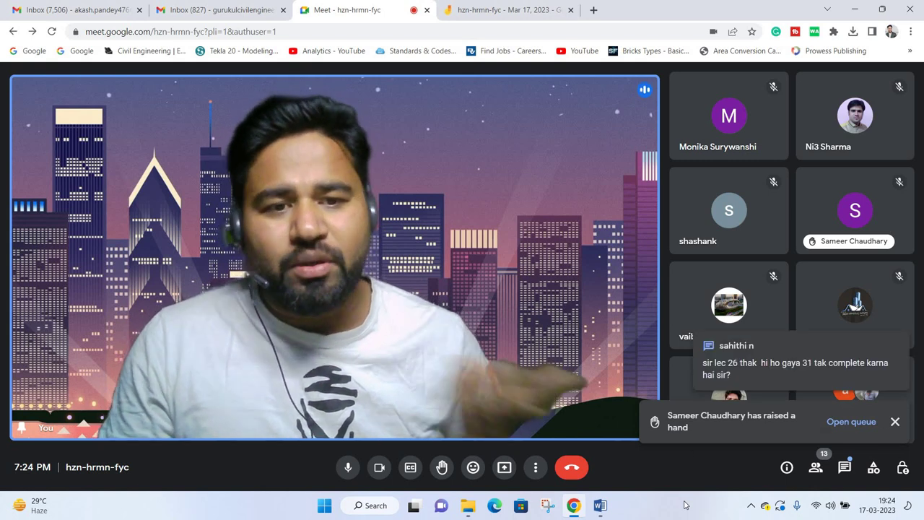
- Dismiss the raised-hand notice, read and close the chat, then view the blank Jamboard board
click(896, 422)
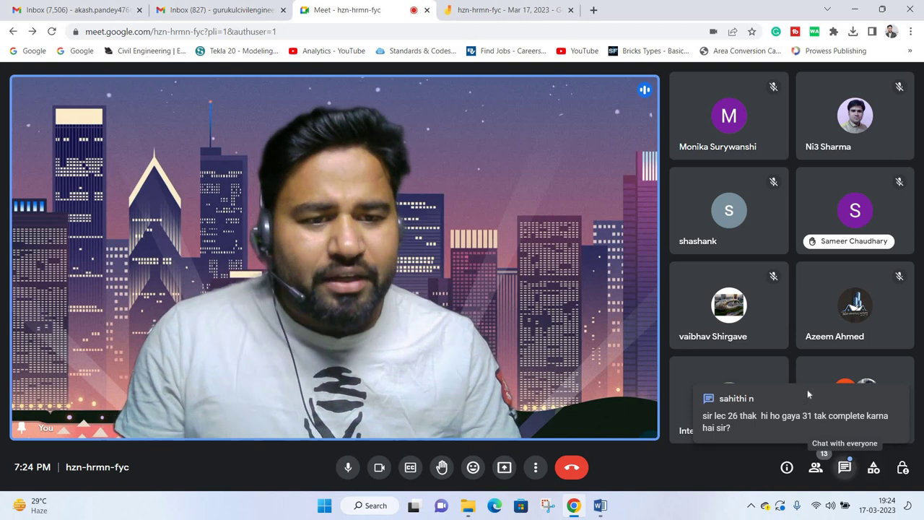
click(807, 389)
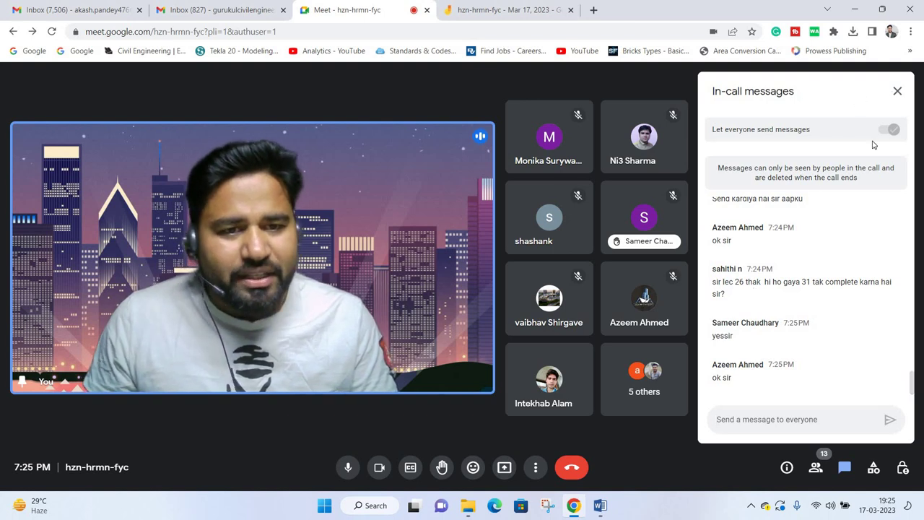
key(Return)
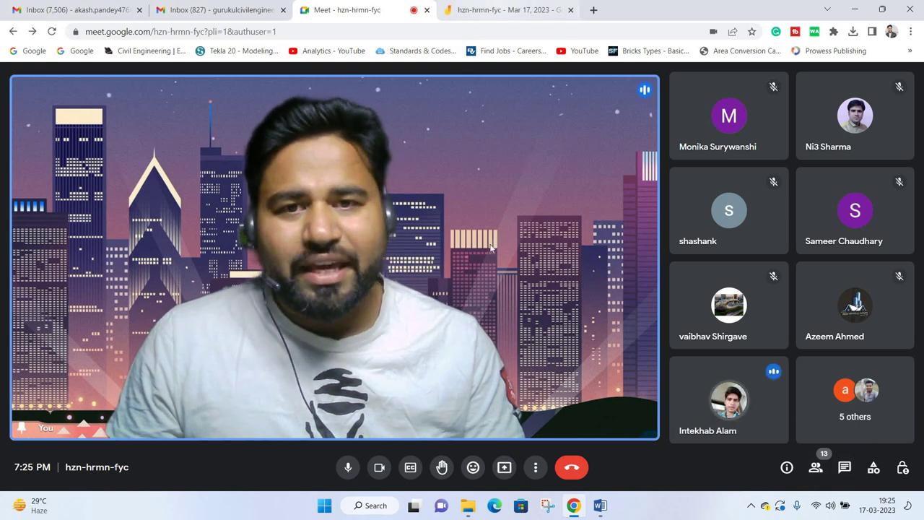
click(506, 10)
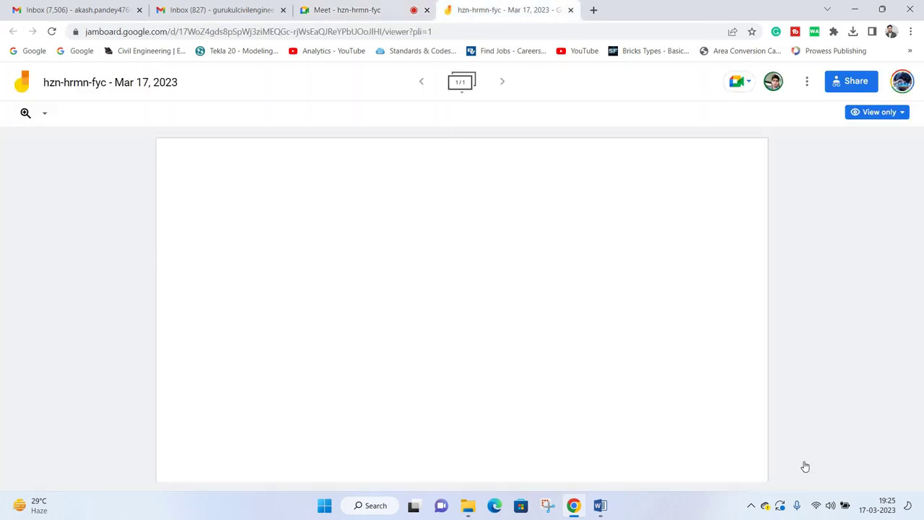
- Switch from the Jamboard tab back to the Google Meet call tab
key(ctrl+shift+Tab)
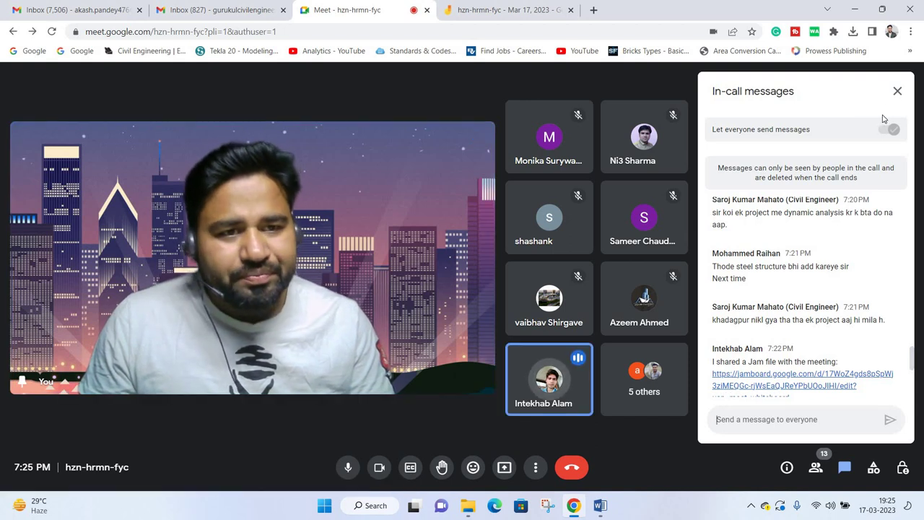
- Reopen the in-call chat, scroll through the students' newest questions, then close it again
click(897, 91)
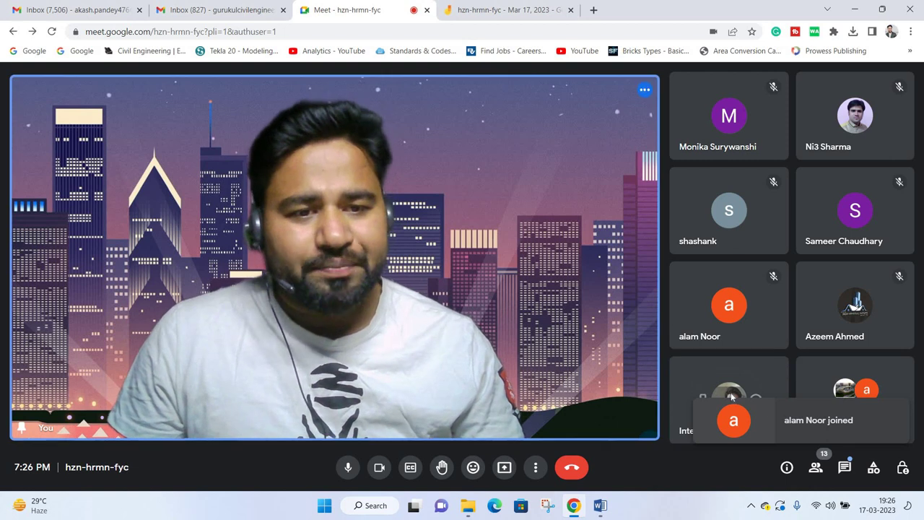
click(845, 468)
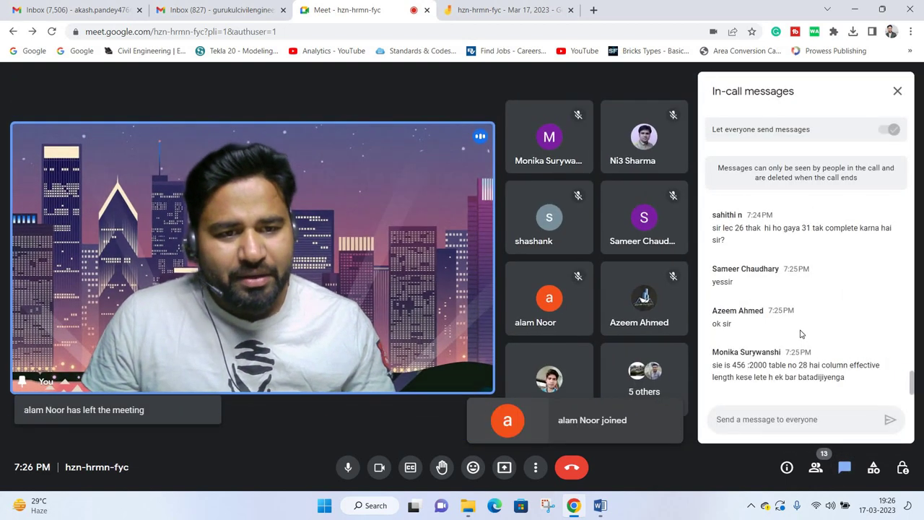
scroll(771, 344, up, 5)
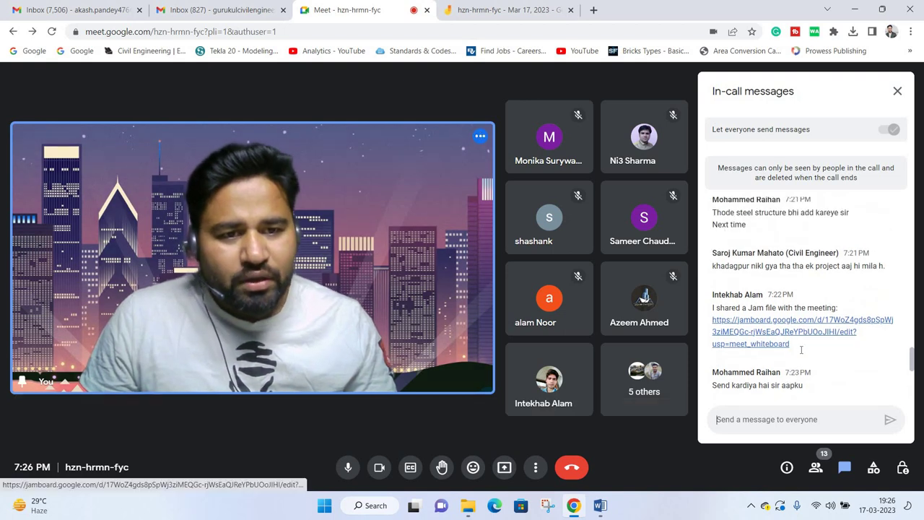
scroll(801, 349, down, 3)
scroll(772, 393, down, 3)
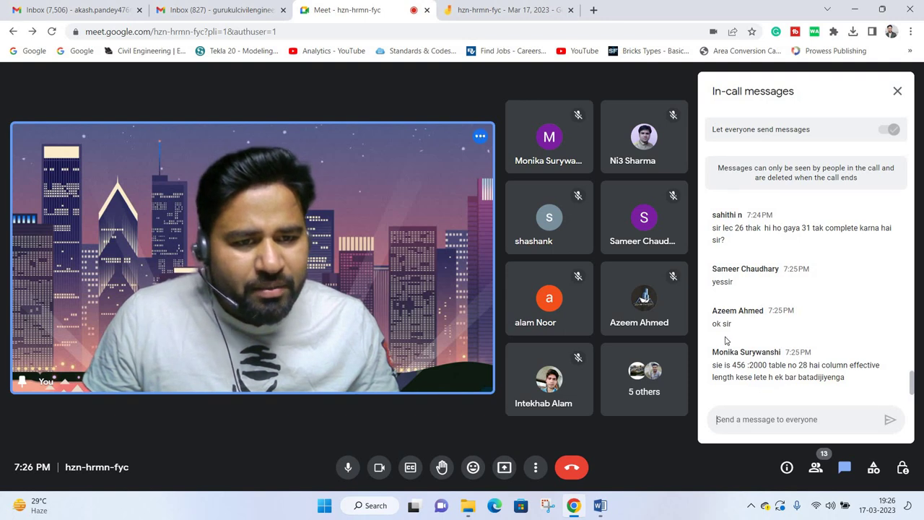
click(749, 391)
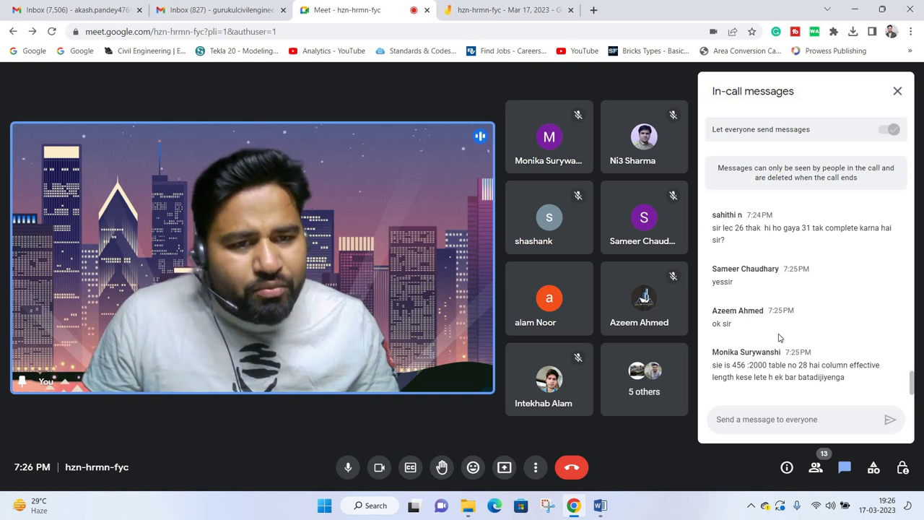
scroll(778, 338, up, 2)
scroll(778, 338, up, 1)
scroll(766, 353, down, 3)
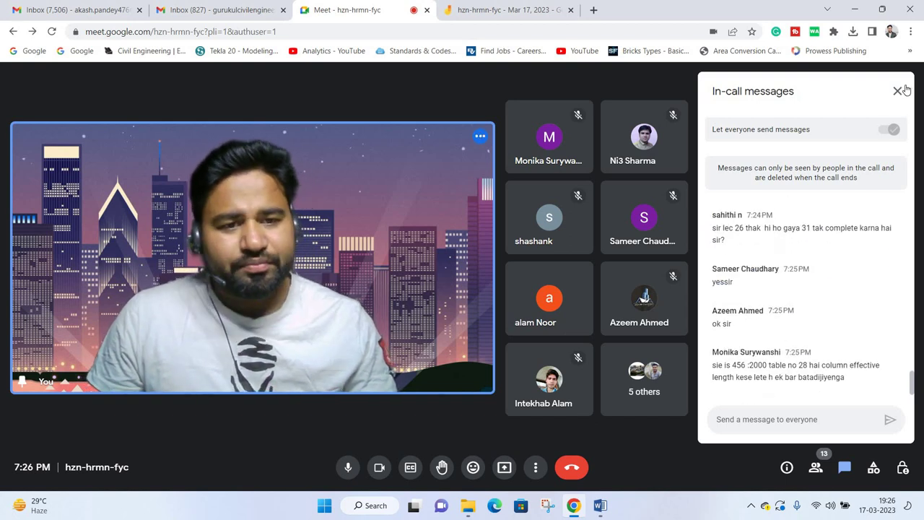
click(898, 91)
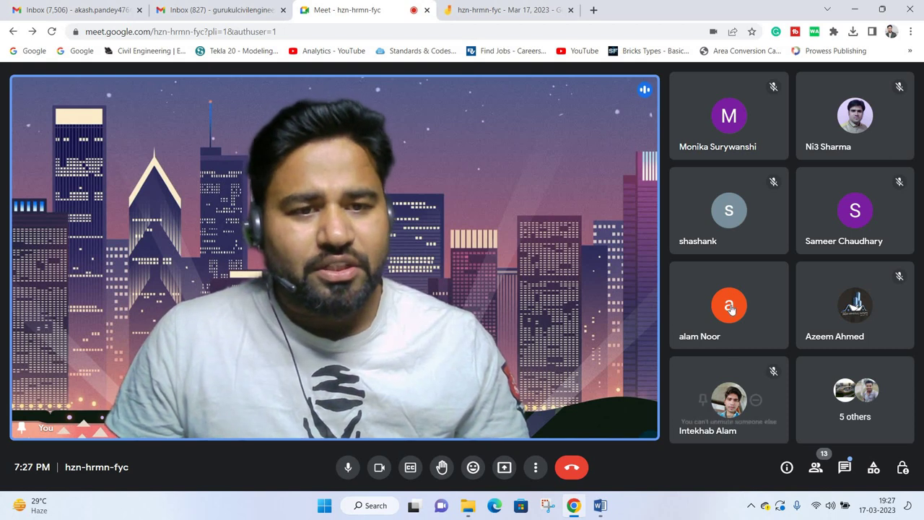
mouse_move(730, 305)
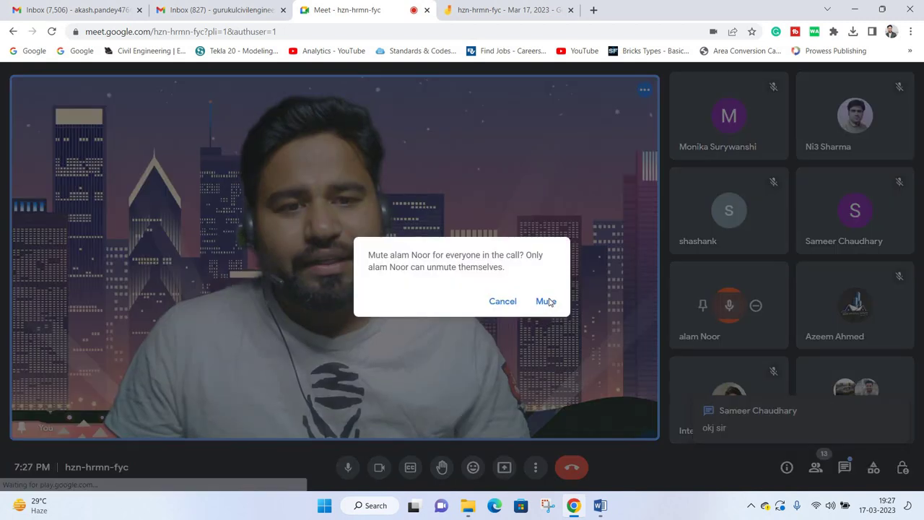
- Bring up and answer the mute-for-everyone confirmation for the participant's tile
click(549, 303)
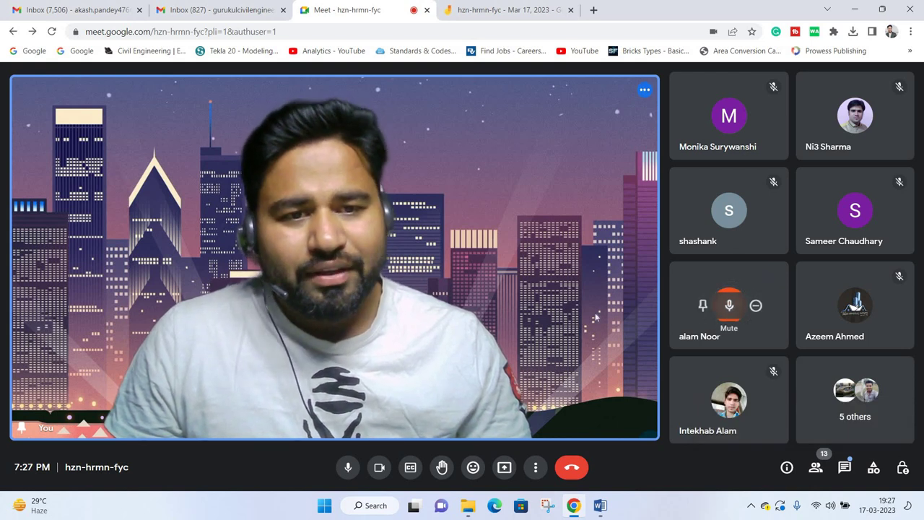
click(730, 305)
click(737, 316)
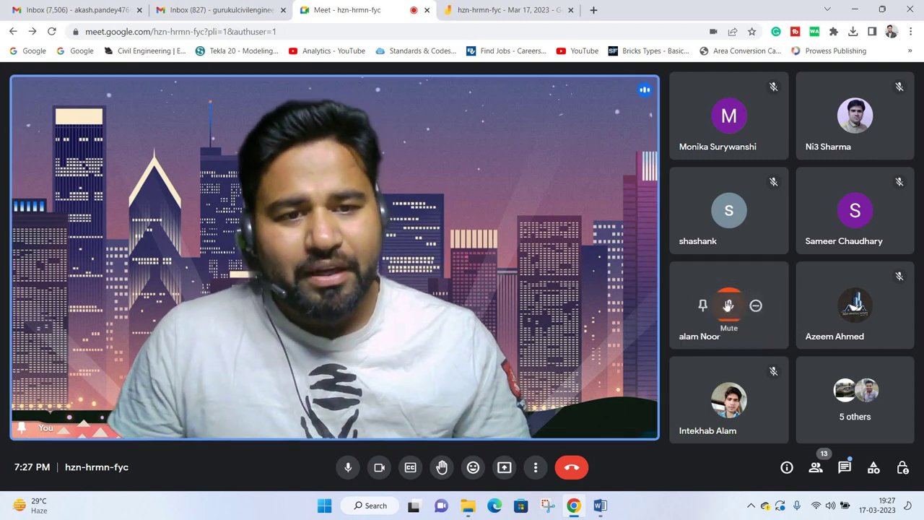
key(Return)
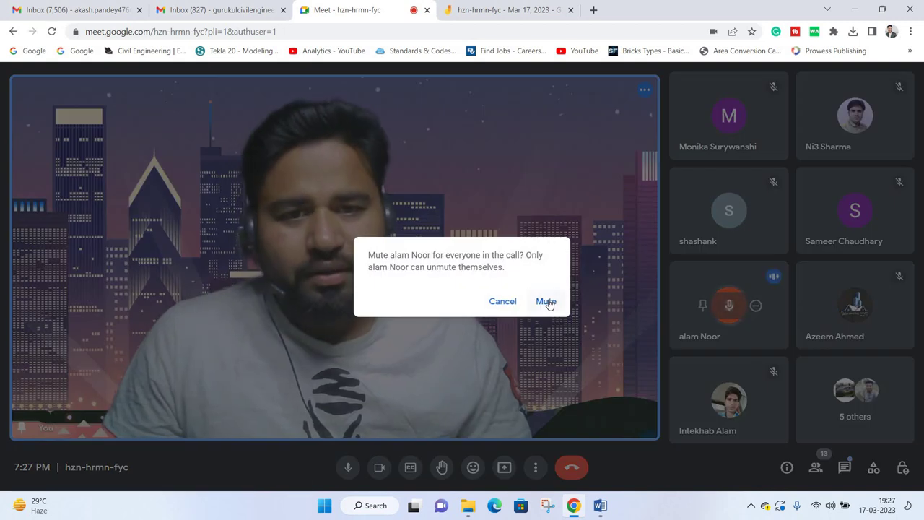
key(Return)
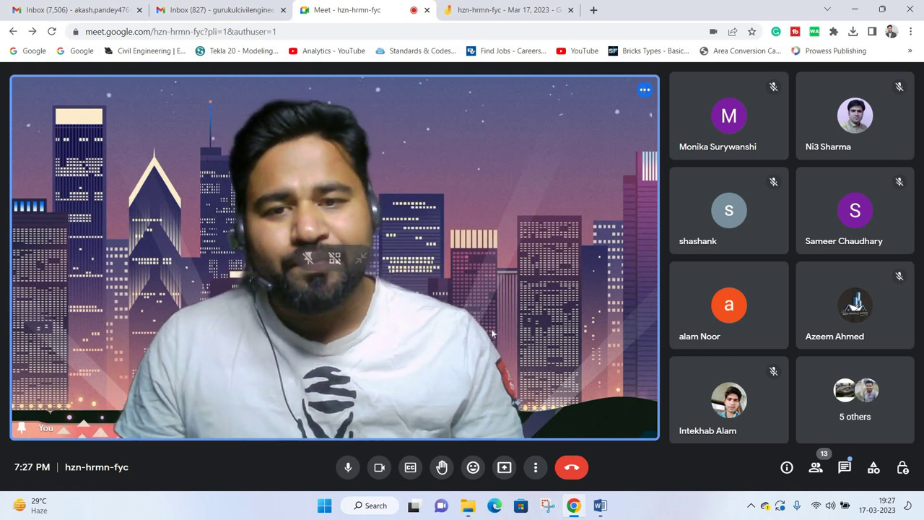
mouse_move(504, 468)
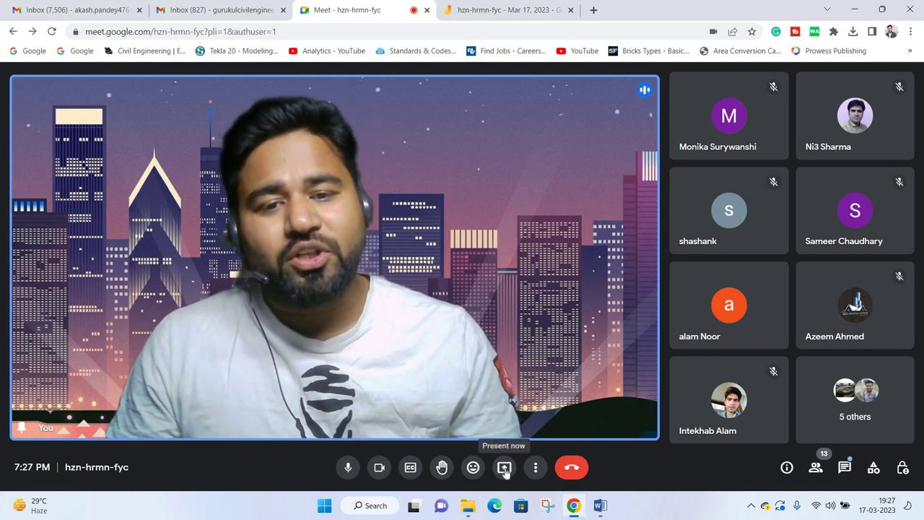
- Share your entire screen with the call, then minimise Chrome and open This PC
click(505, 469)
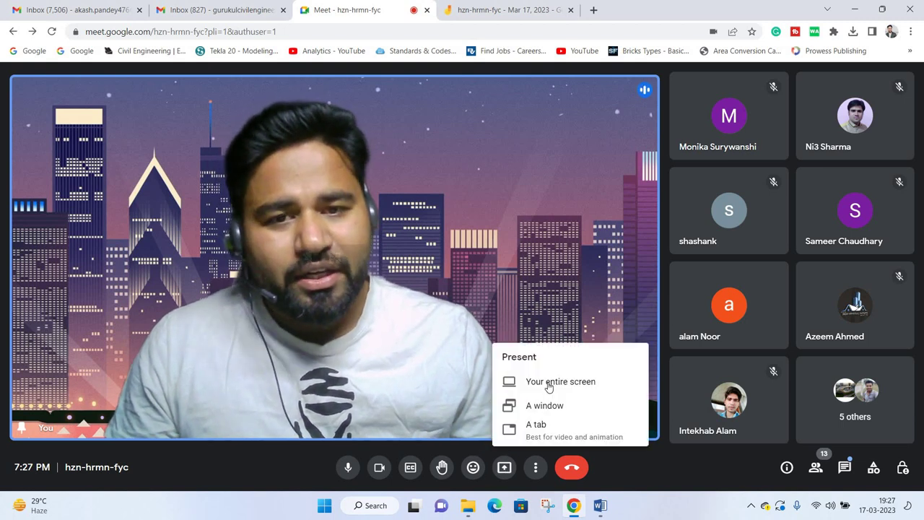
key(Return)
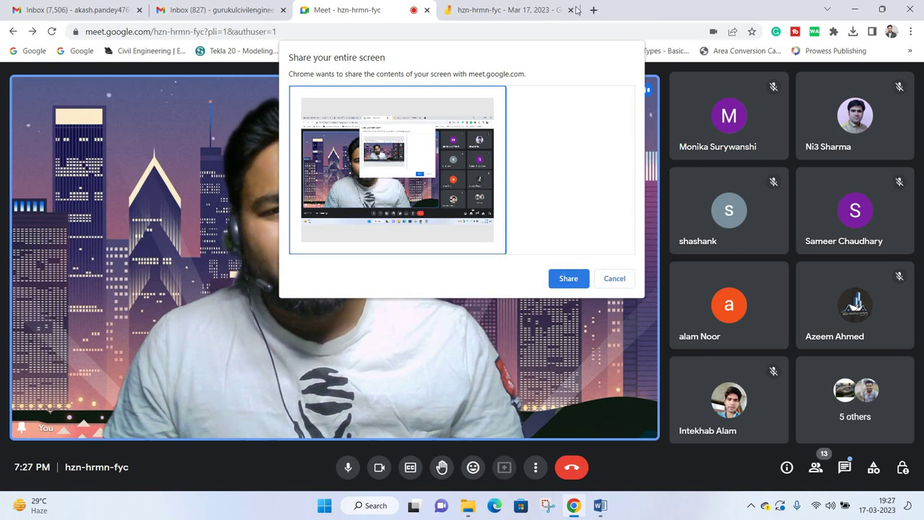
click(582, 279)
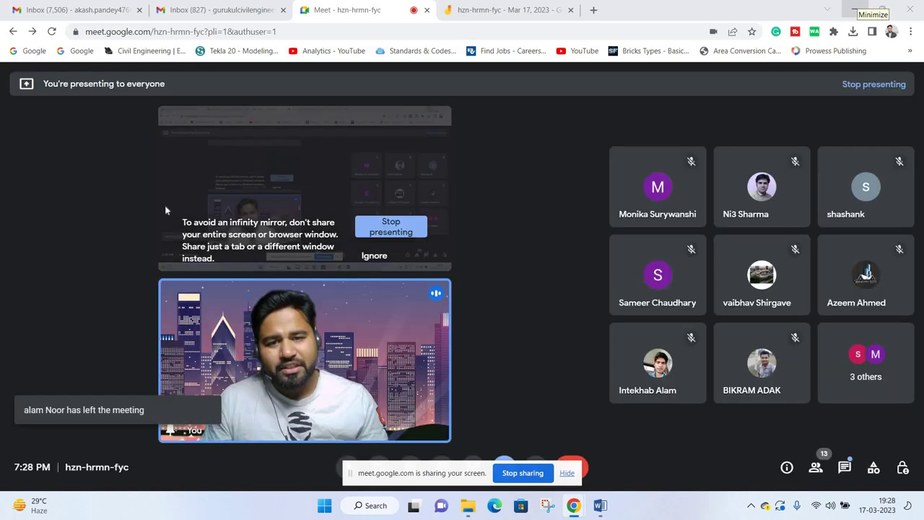
click(855, 10)
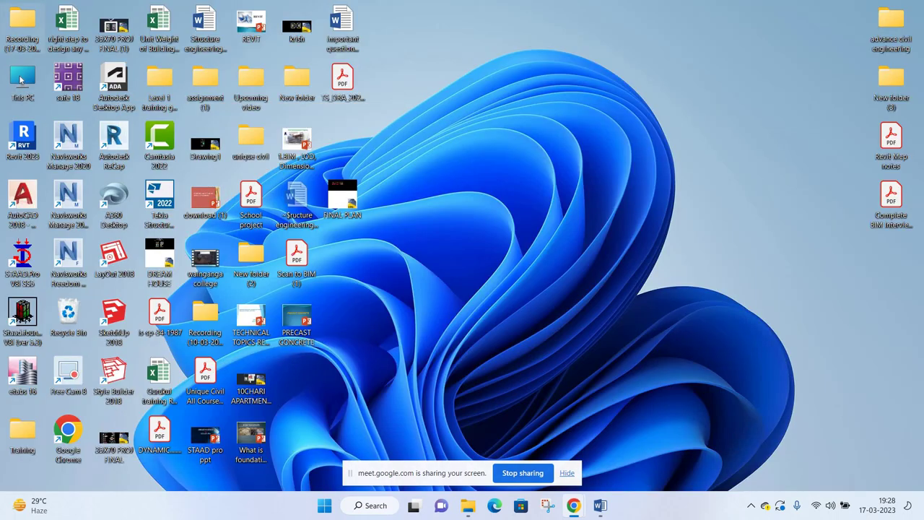
double_click(21, 80)
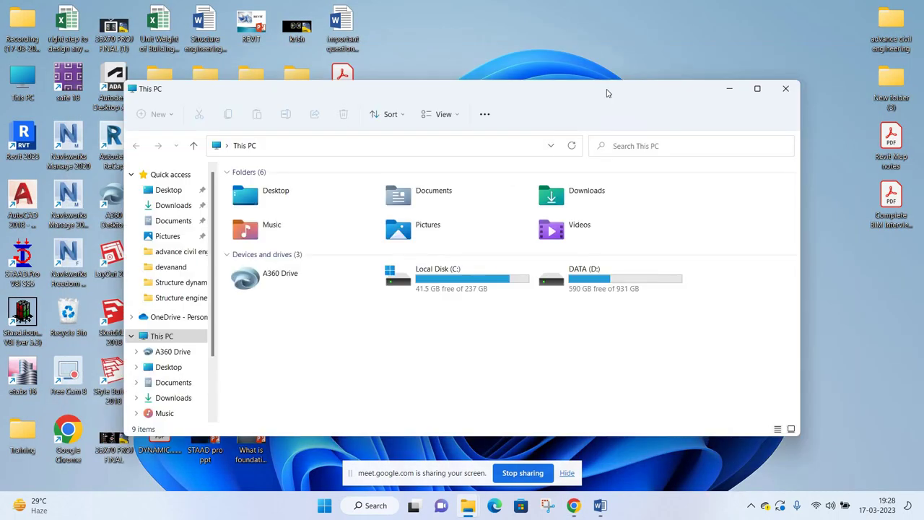
- Maximise This PC, go to Downloads, and open the COMPLETE BIM INTERVIEW GUIDE FOR BEGANER PDF
double_click(592, 93)
click(510, 115)
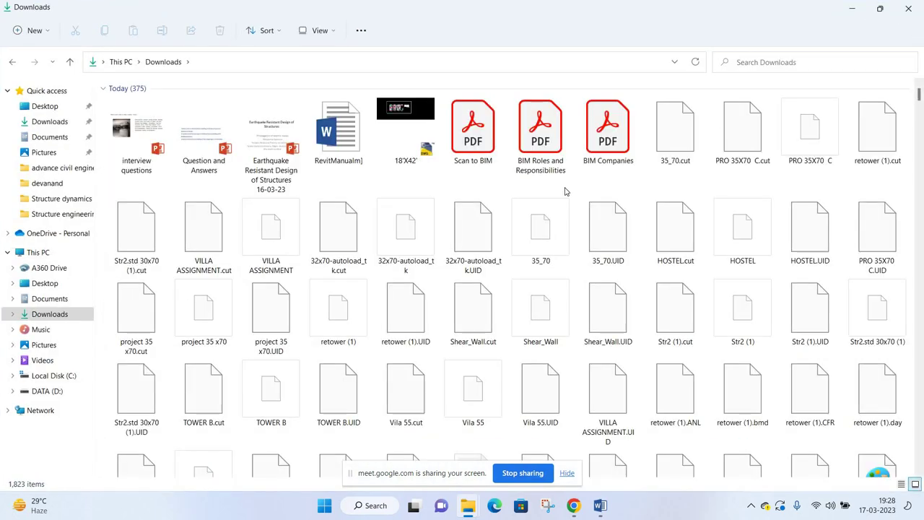
scroll(566, 192, down, 5)
scroll(566, 192, down, 5)
scroll(565, 191, down, 5)
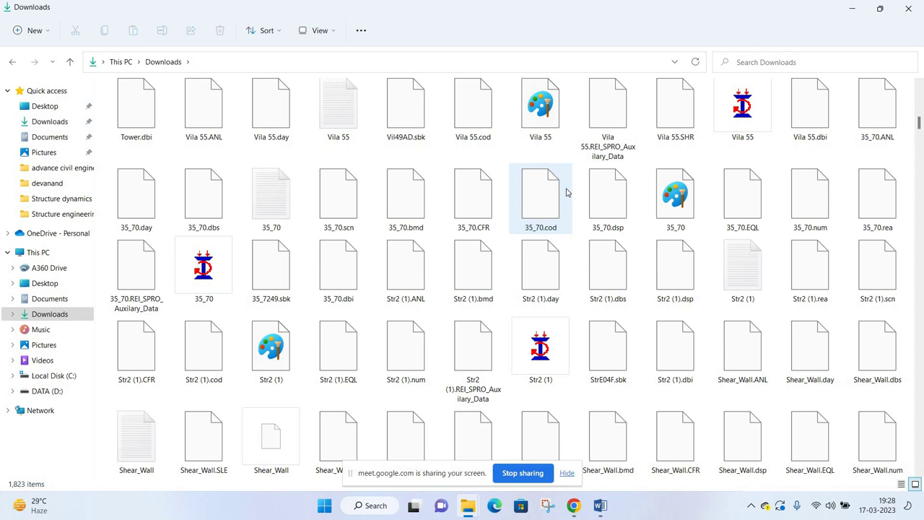
scroll(566, 192, up, 5)
scroll(566, 192, up, 5)
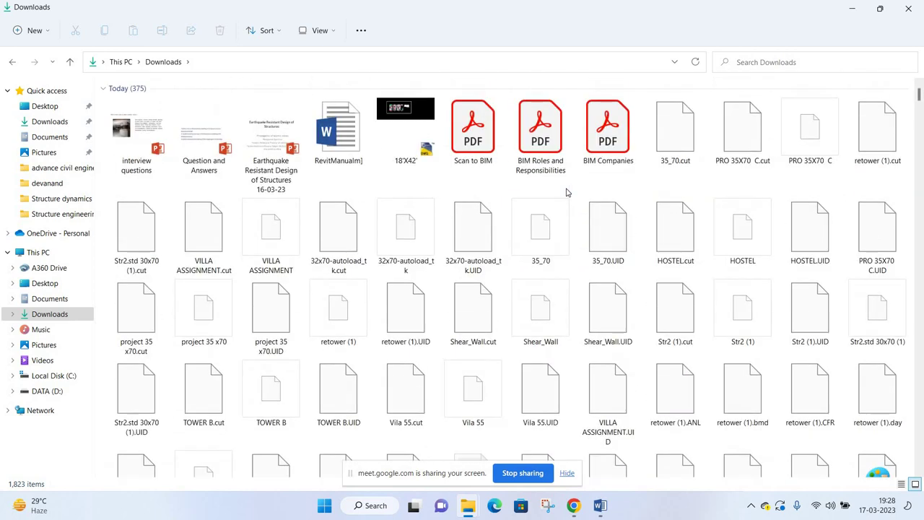
scroll(567, 191, down, 3)
scroll(567, 191, down, 5)
scroll(567, 191, down, 5)
scroll(566, 192, down, 5)
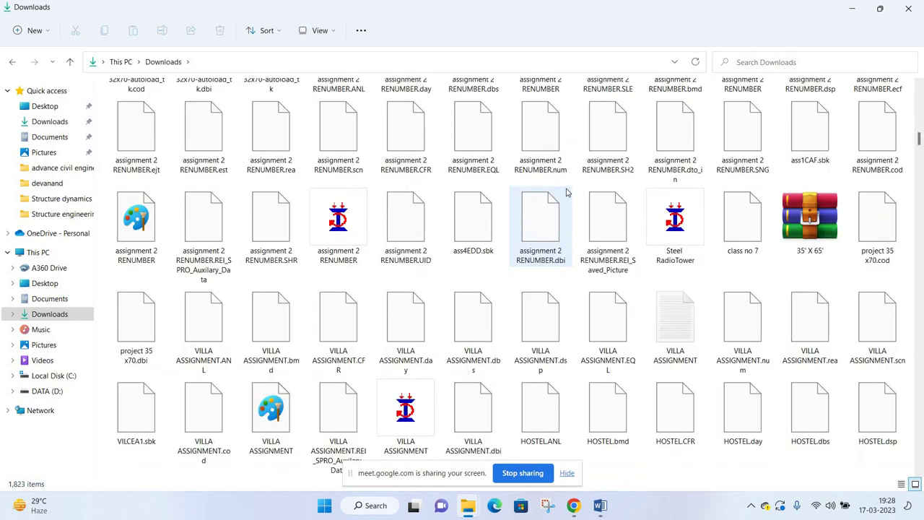
scroll(566, 192, down, 5)
scroll(566, 192, down, 5)
scroll(567, 191, down, 3)
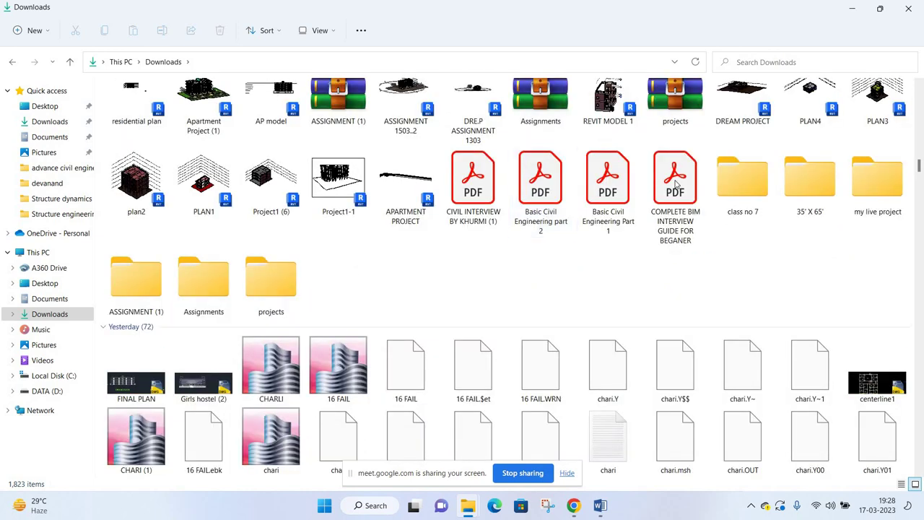
double_click(676, 183)
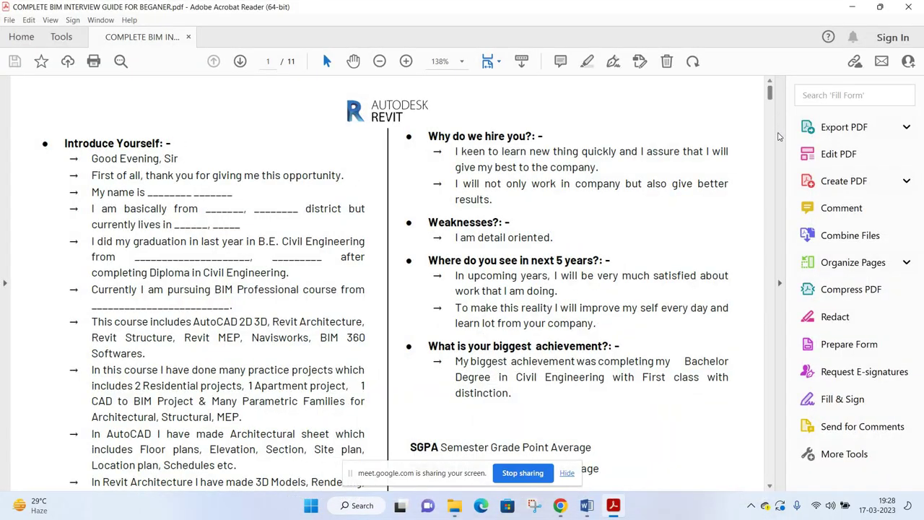
- Scroll through page 9 and briefly mark the minimum RCC concrete grade line
scroll(773, 93, down, 15)
scroll(793, 188, down, 10)
scroll(794, 188, down, 10)
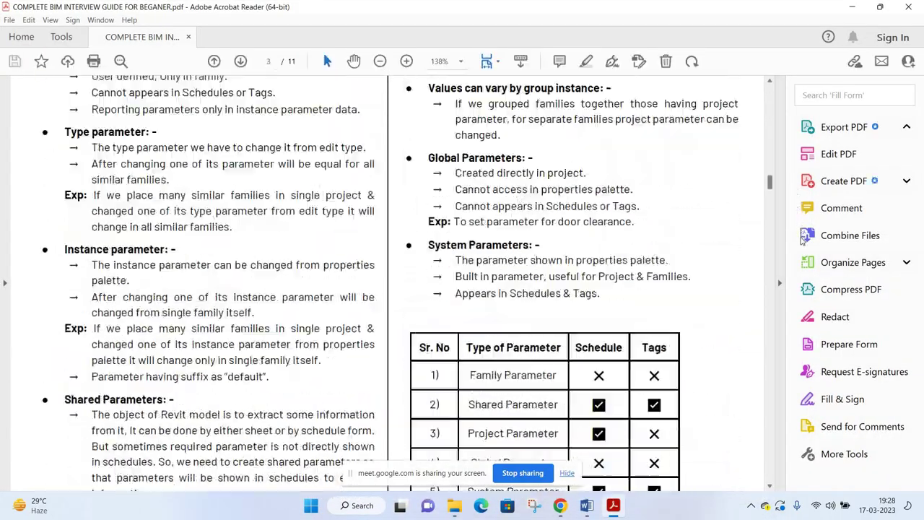
scroll(801, 231, down, 10)
scroll(816, 281, down, 10)
scroll(820, 296, down, 10)
scroll(822, 314, down, 10)
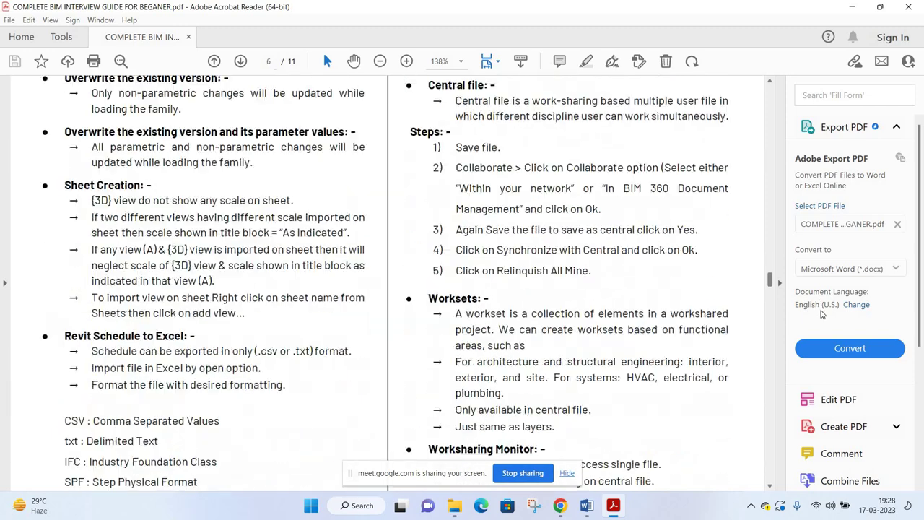
scroll(825, 332, down, 10)
scroll(827, 352, down, 10)
scroll(827, 354, down, 10)
scroll(829, 363, down, 10)
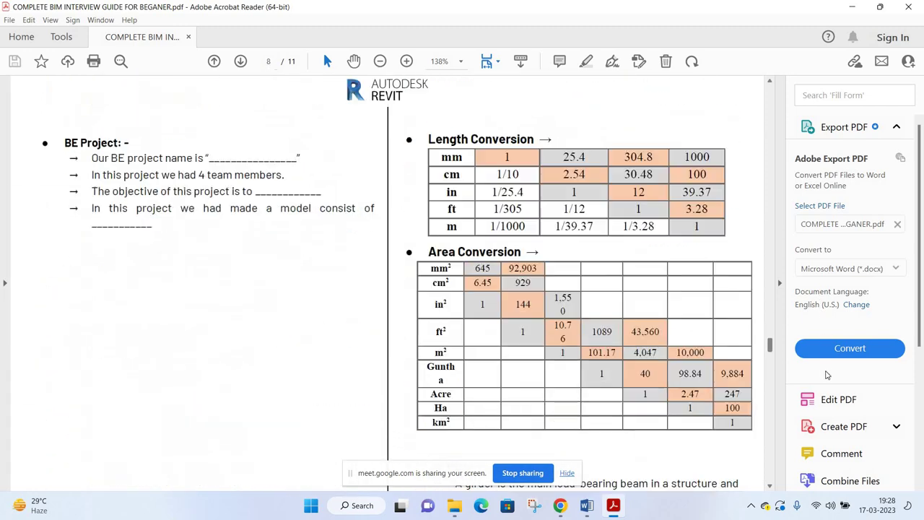
scroll(829, 372, down, 10)
scroll(830, 381, down, 10)
scroll(625, 320, down, 5)
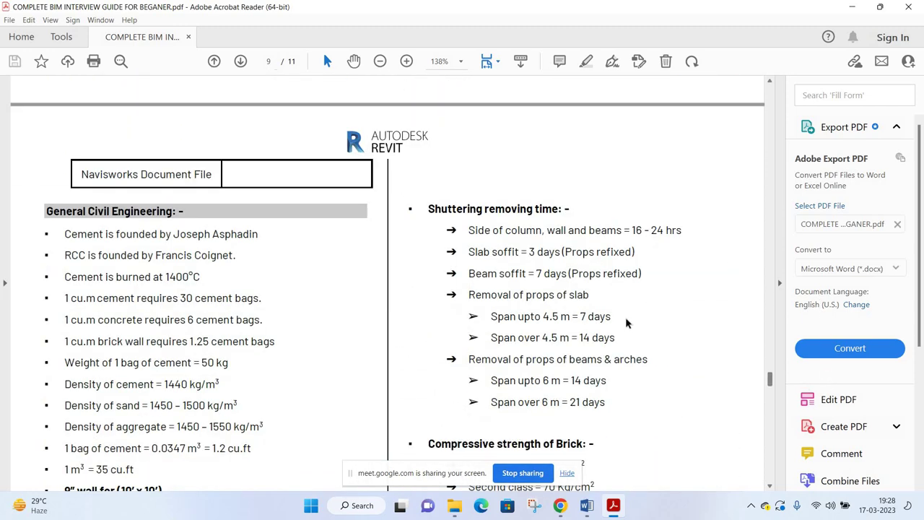
scroll(626, 323, down, 1)
scroll(626, 323, down, 2)
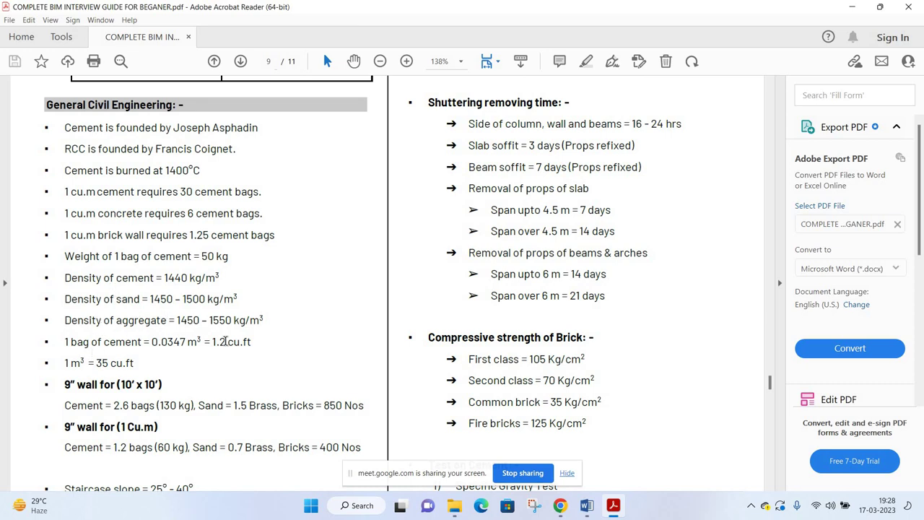
scroll(122, 306, down, 3)
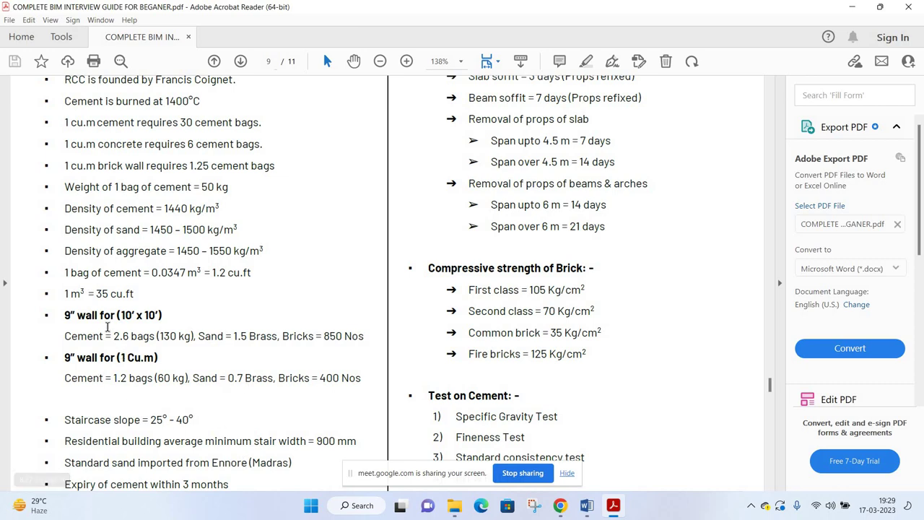
scroll(107, 328, down, 3)
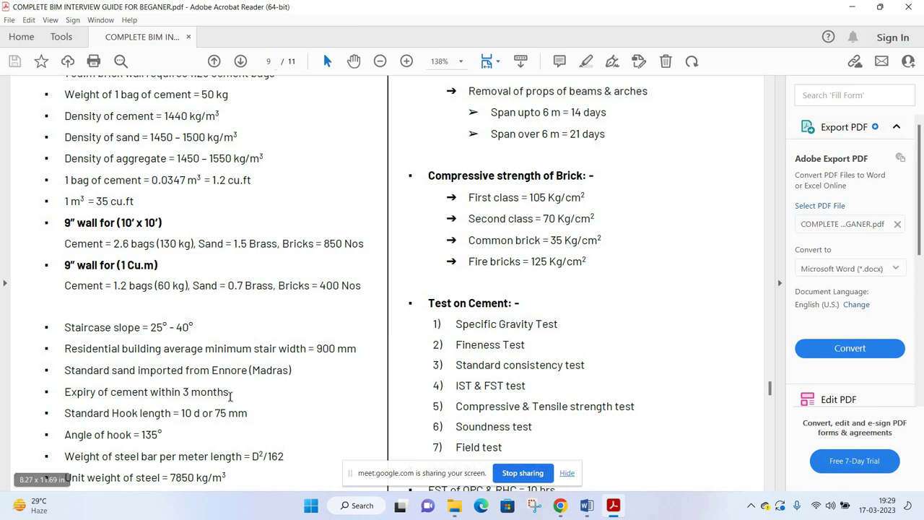
scroll(107, 385, down, 1)
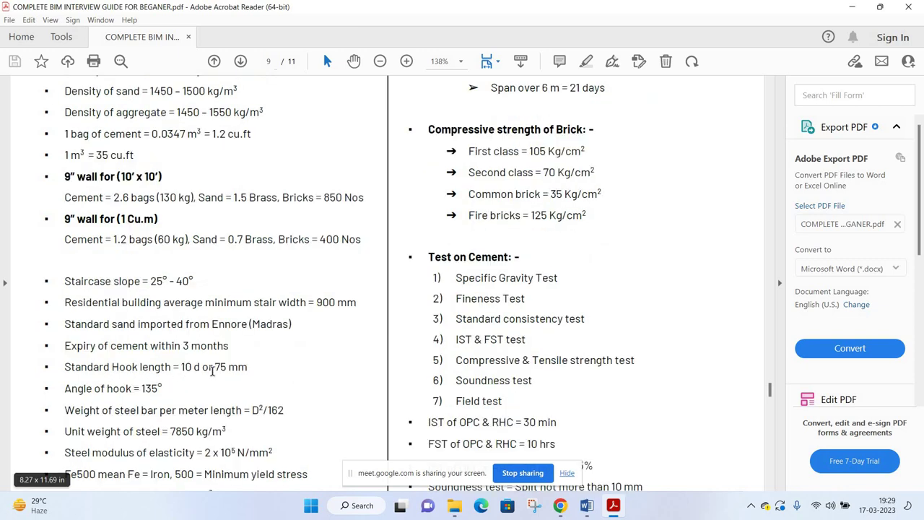
scroll(140, 352, down, 1)
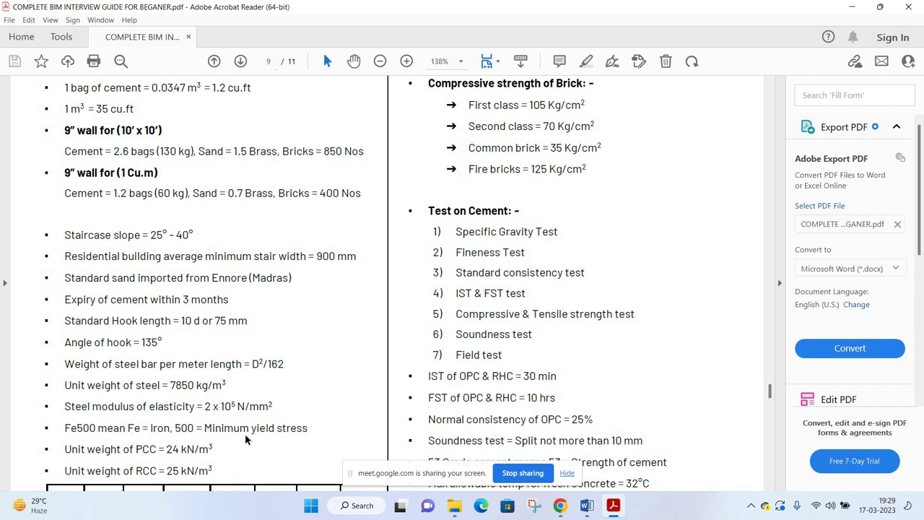
scroll(209, 416, down, 1)
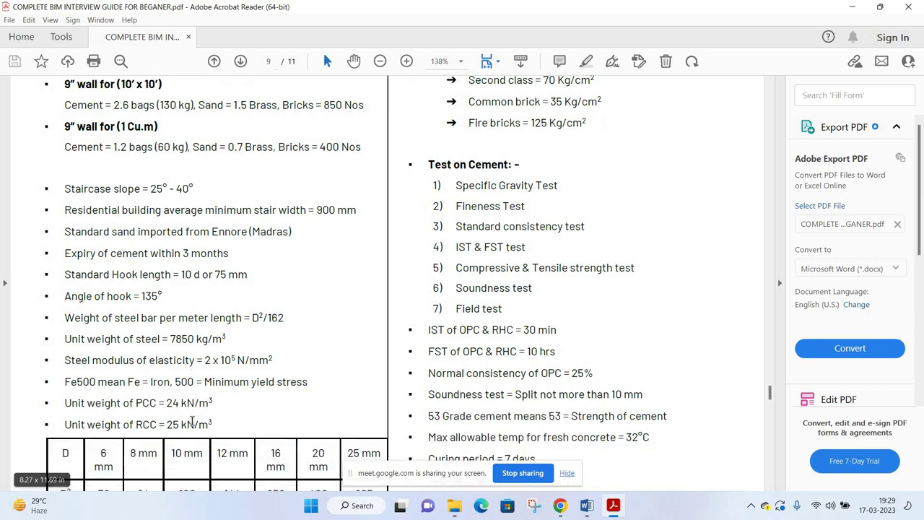
scroll(192, 422, down, 3)
scroll(192, 422, down, 1)
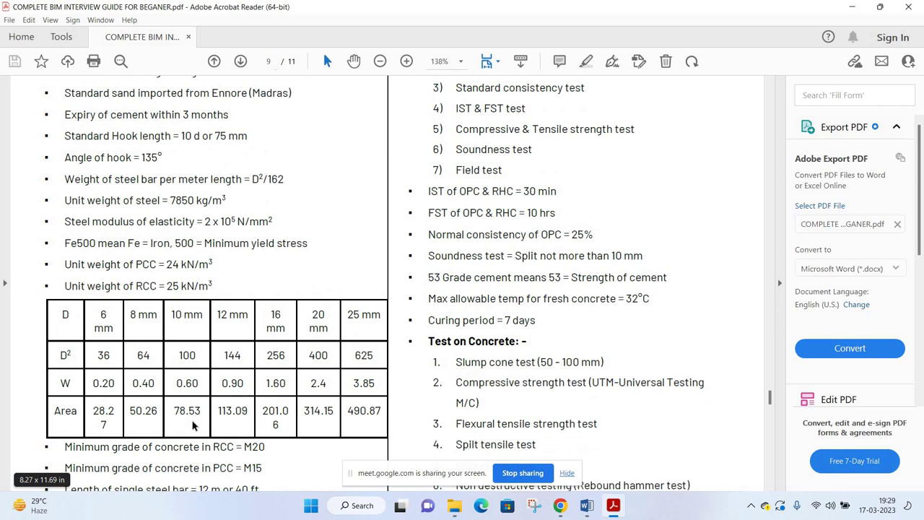
scroll(169, 394, down, 2)
scroll(115, 344, down, 2)
drag(64, 312, 254, 312)
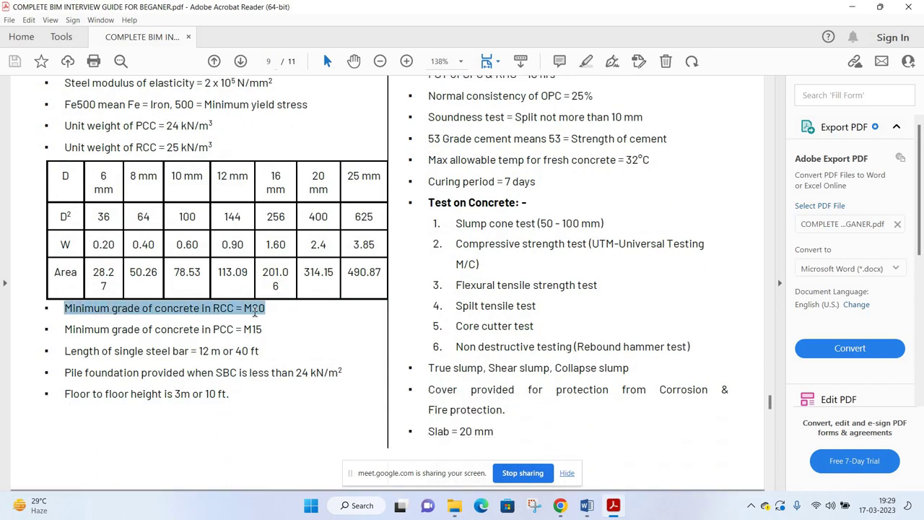
click(124, 318)
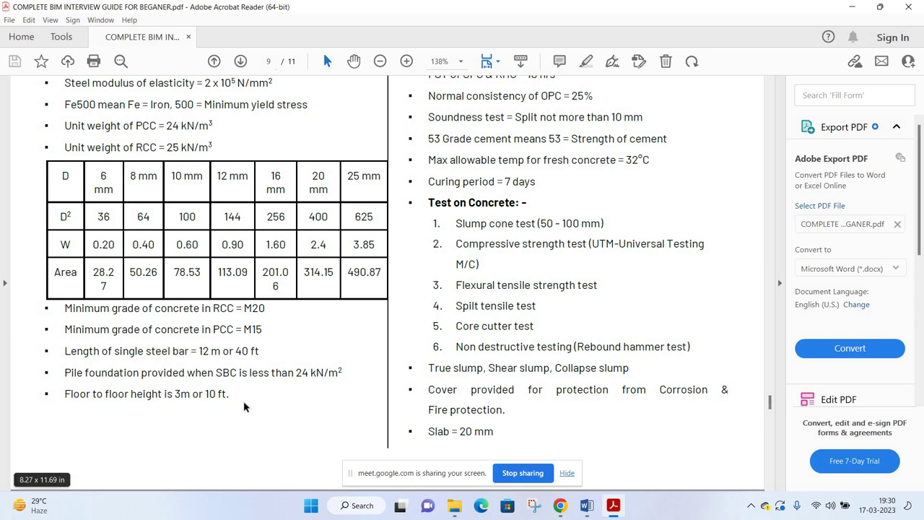
- Mark the shuttering removal times and the first class, second class, common and fire brick strength lines
scroll(414, 367, up, 4)
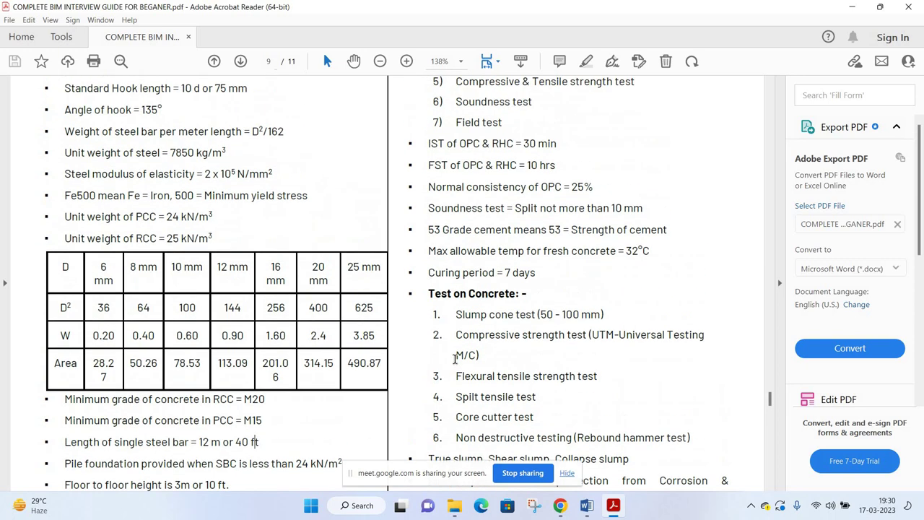
scroll(426, 365, up, 5)
scroll(440, 361, up, 2)
scroll(455, 358, up, 2)
scroll(455, 359, up, 2)
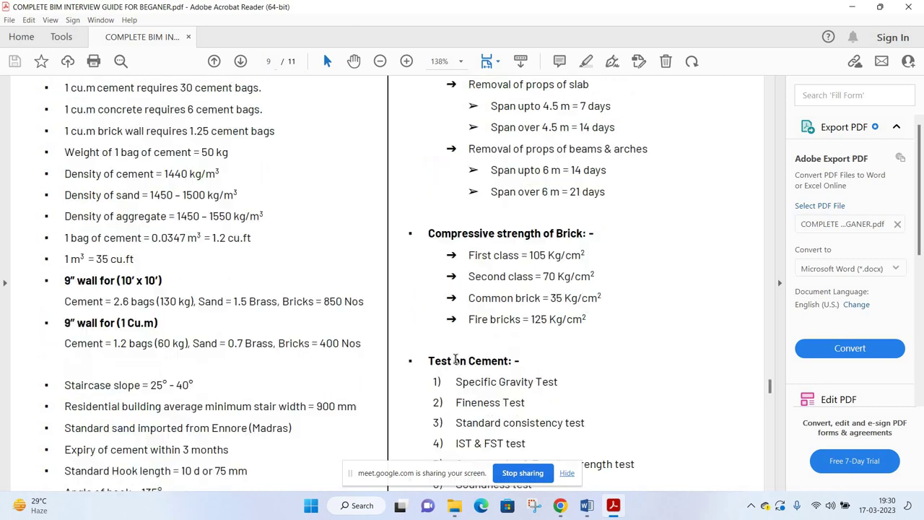
scroll(458, 354, up, 3)
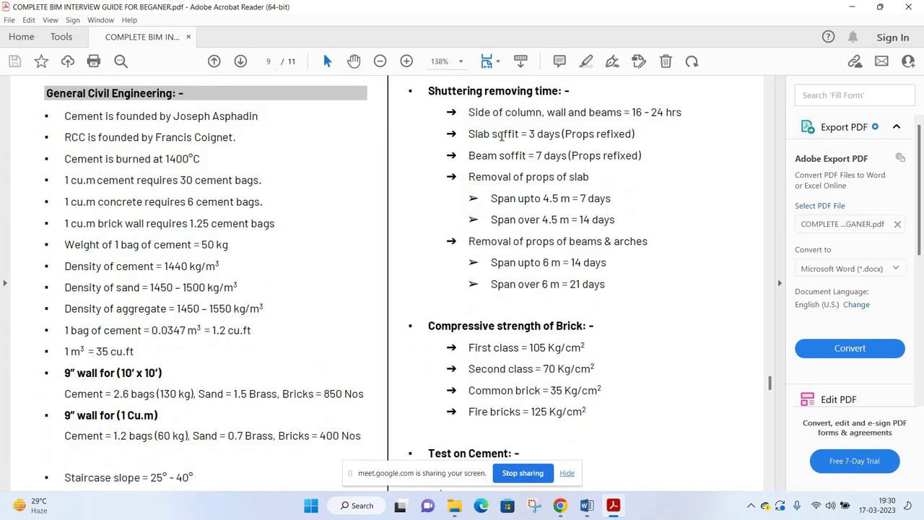
drag(468, 112, 596, 289)
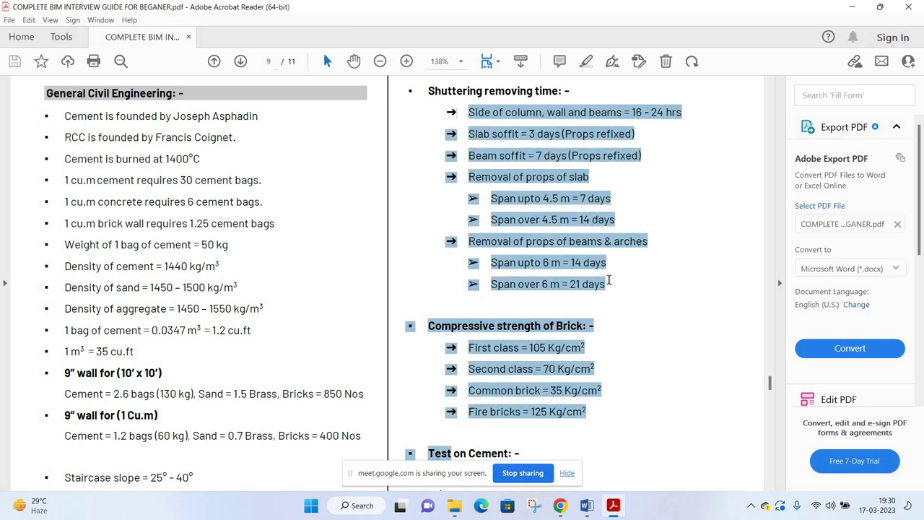
click(495, 270)
scroll(474, 261, down, 3)
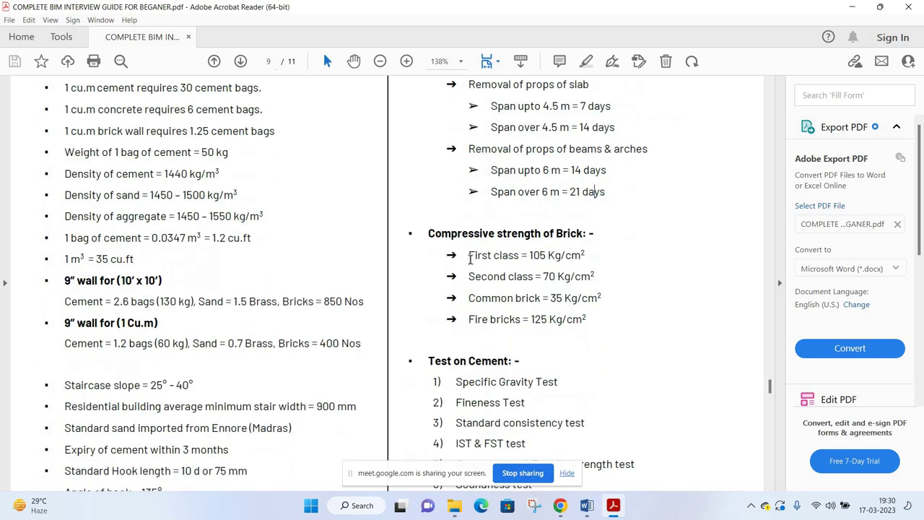
drag(468, 255, 585, 256)
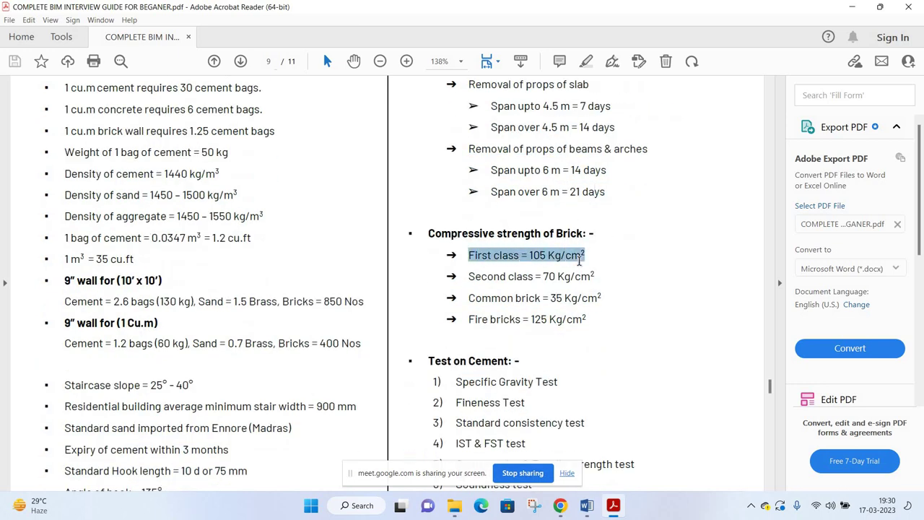
click(579, 261)
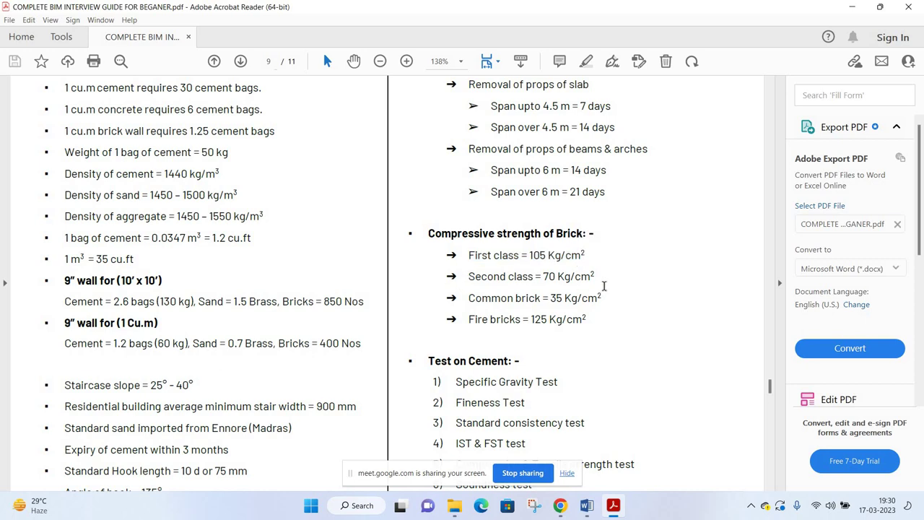
mouse_move(468, 277)
mouse_down()
mouse_move(605, 291)
mouse_move(470, 294)
mouse_up()
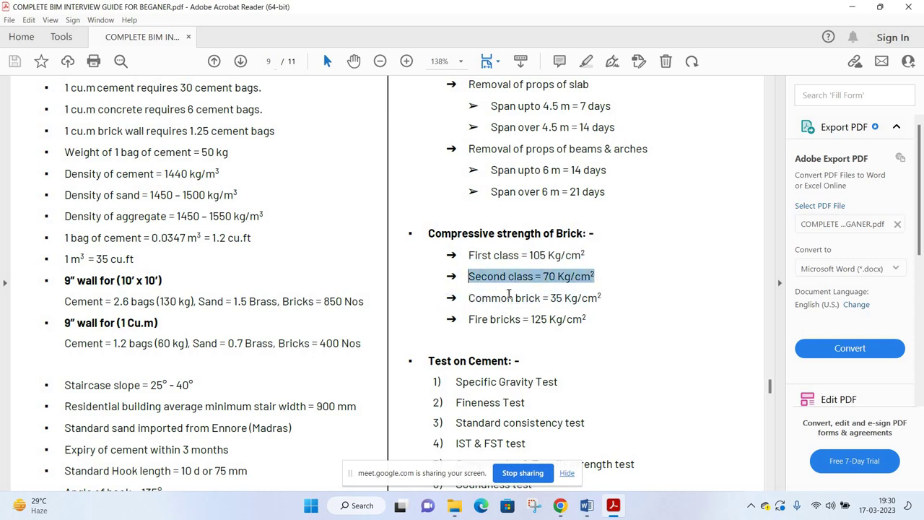
triple_click(611, 302)
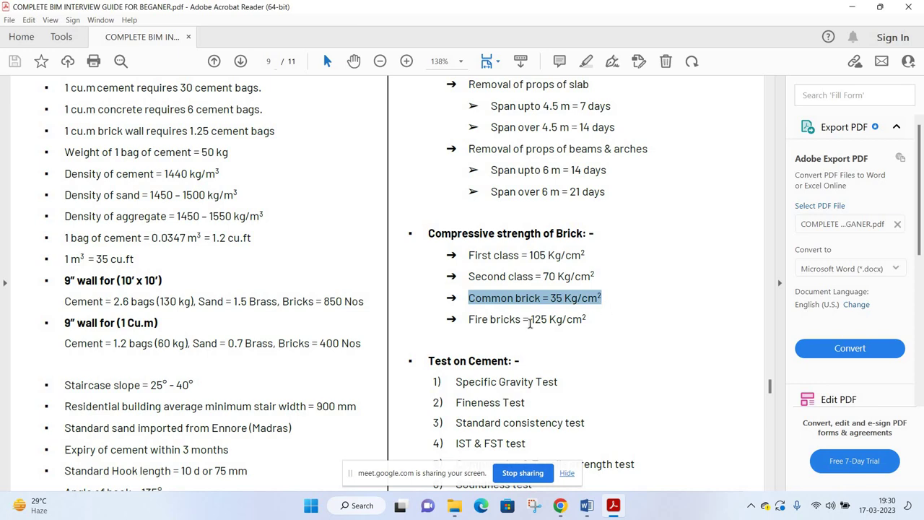
triple_click(583, 321)
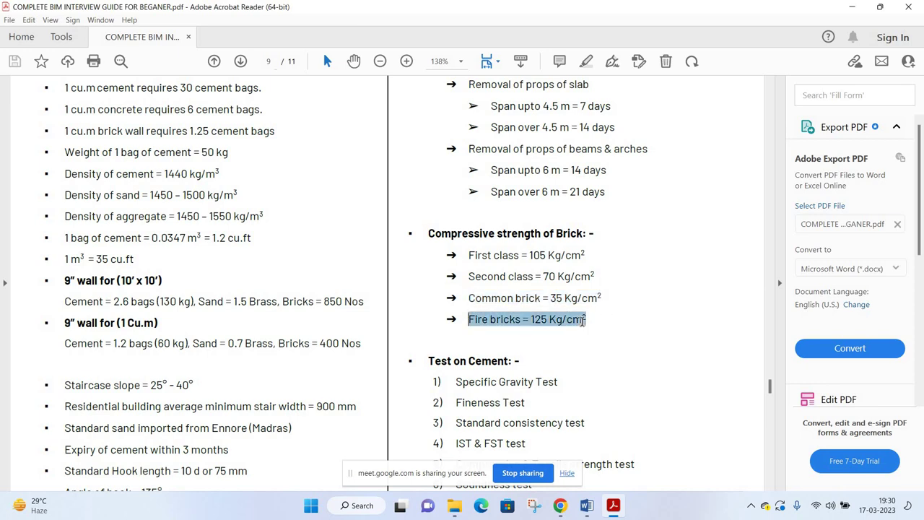
- Scroll on to page 10 of 11, reaching the Lap length and Steel % lists
scroll(445, 208, down, 3)
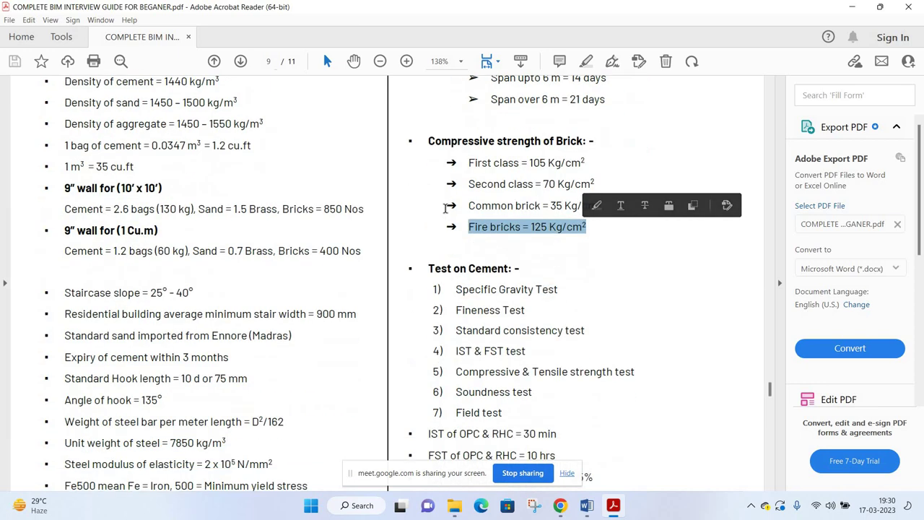
scroll(445, 208, down, 3)
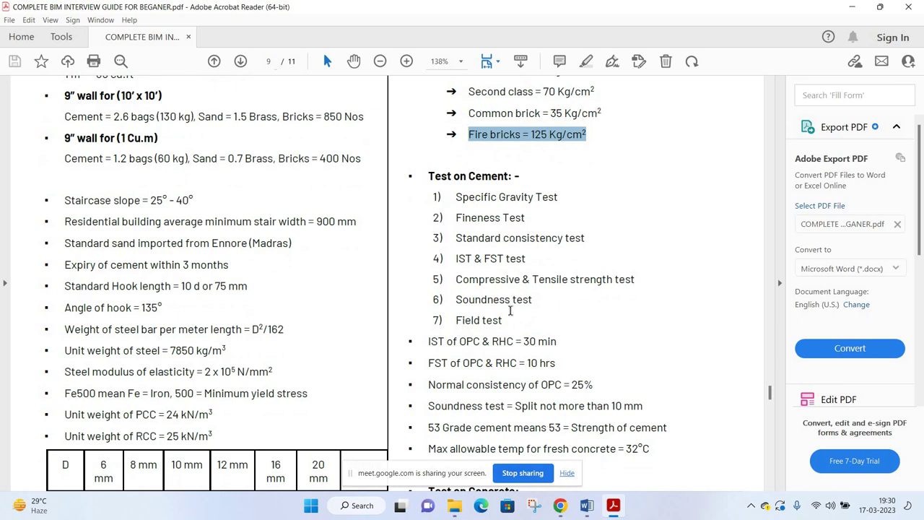
scroll(510, 310, down, 3)
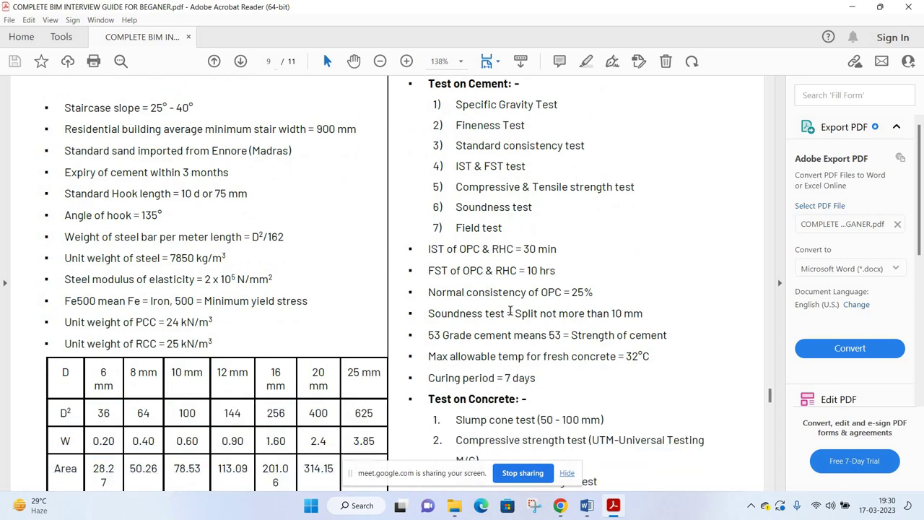
scroll(442, 258, down, 2)
scroll(442, 258, down, 4)
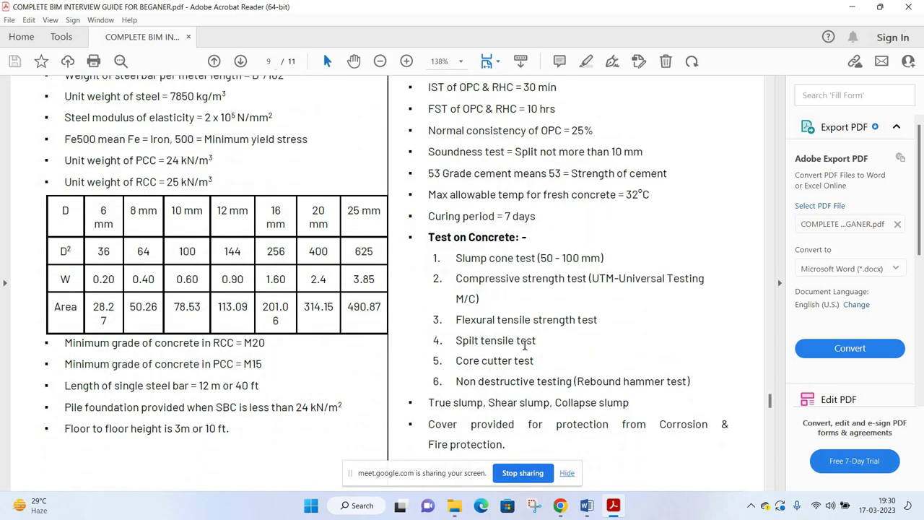
scroll(526, 346, down, 2)
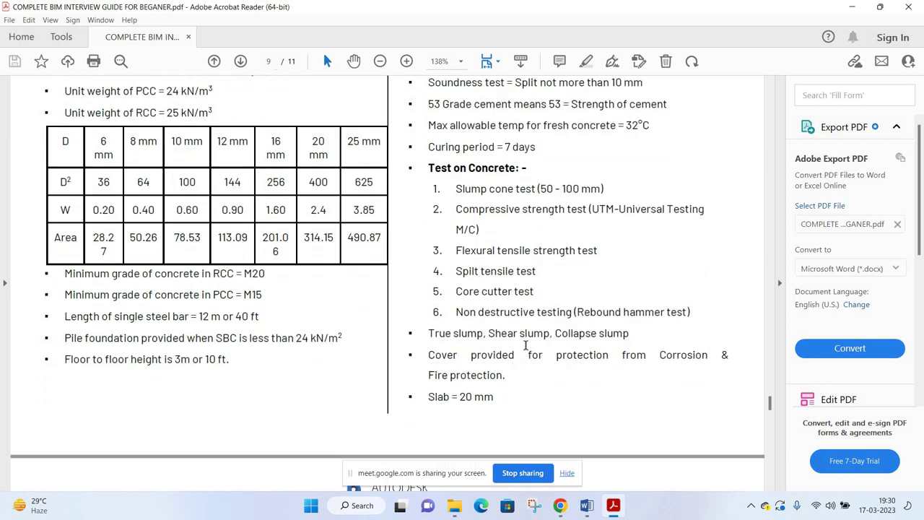
scroll(526, 346, down, 1)
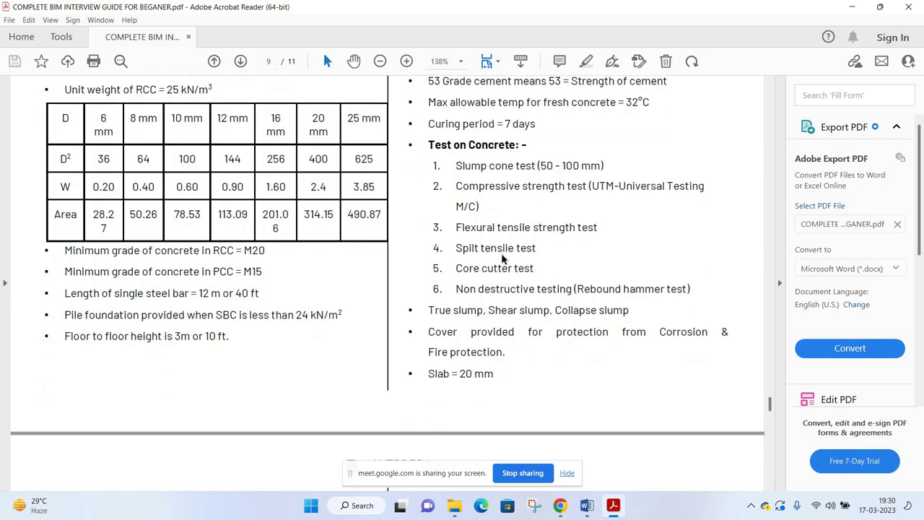
scroll(504, 258, down, 4)
scroll(504, 258, down, 2)
scroll(504, 257, down, 1)
- Scroll page 10, briefly highlight the Slab steel % line, and continue to the unit conversions
scroll(504, 258, down, 1)
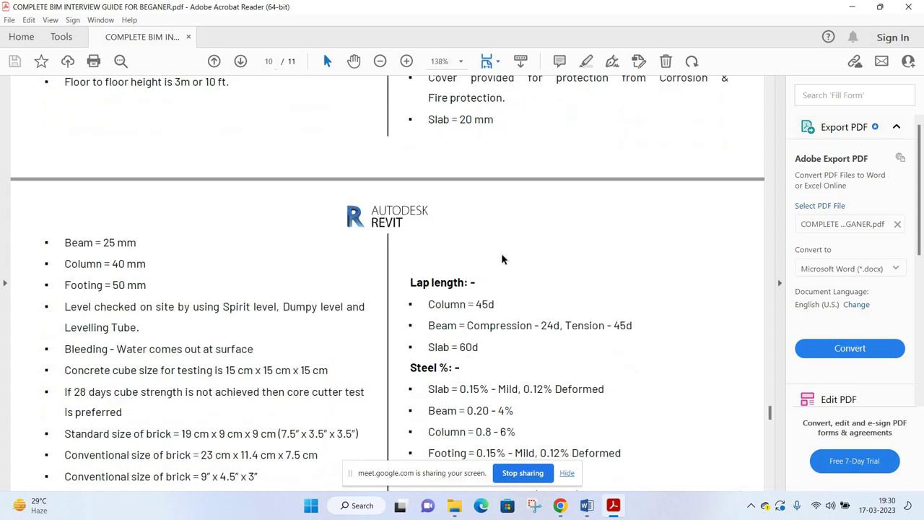
scroll(503, 258, down, 3)
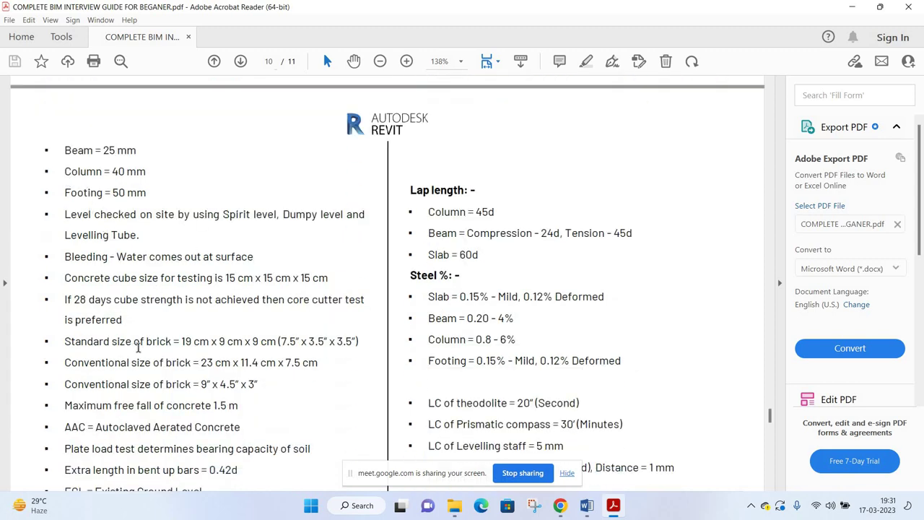
scroll(140, 341, down, 1)
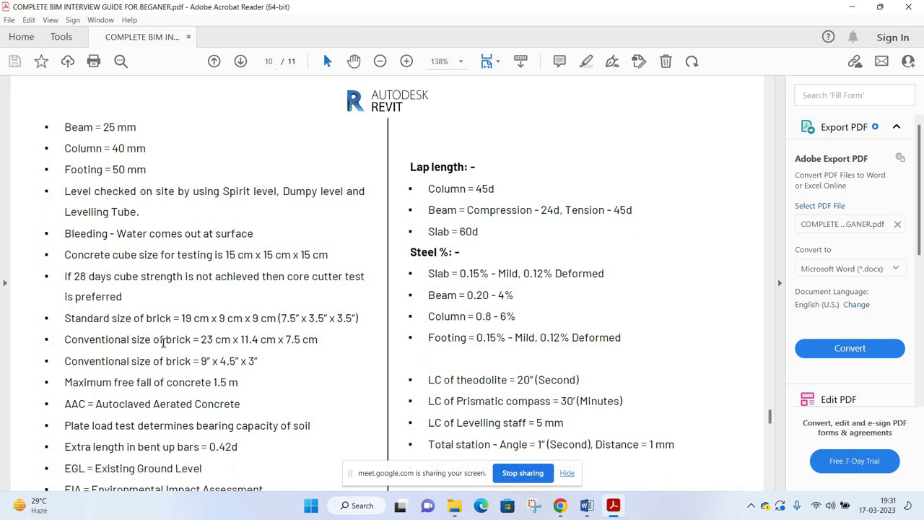
scroll(144, 338, down, 1)
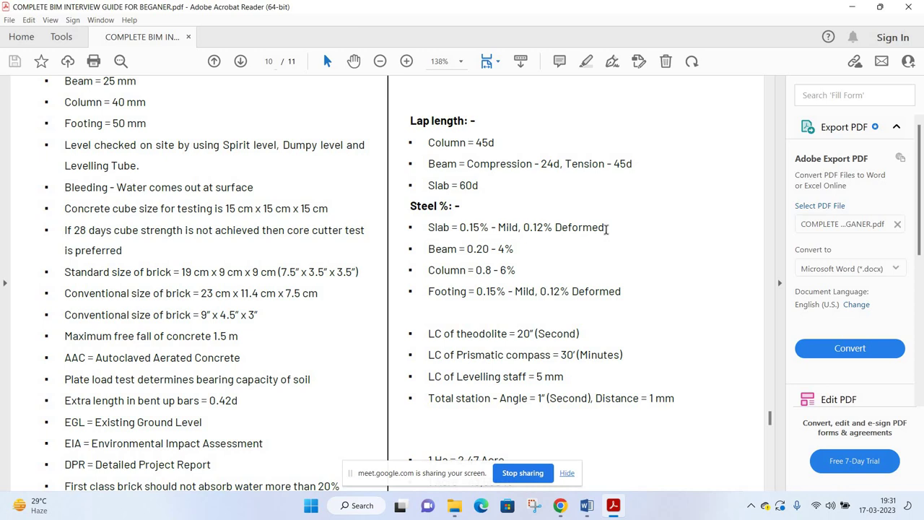
mouse_move(606, 229)
mouse_down()
mouse_move(615, 226)
mouse_move(605, 229)
mouse_up()
click(475, 252)
scroll(465, 258, down, 3)
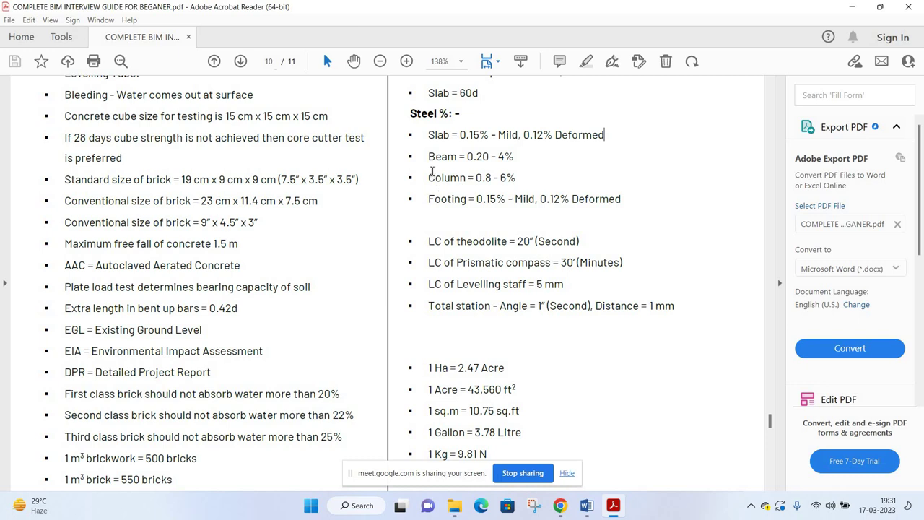
scroll(432, 176, down, 2)
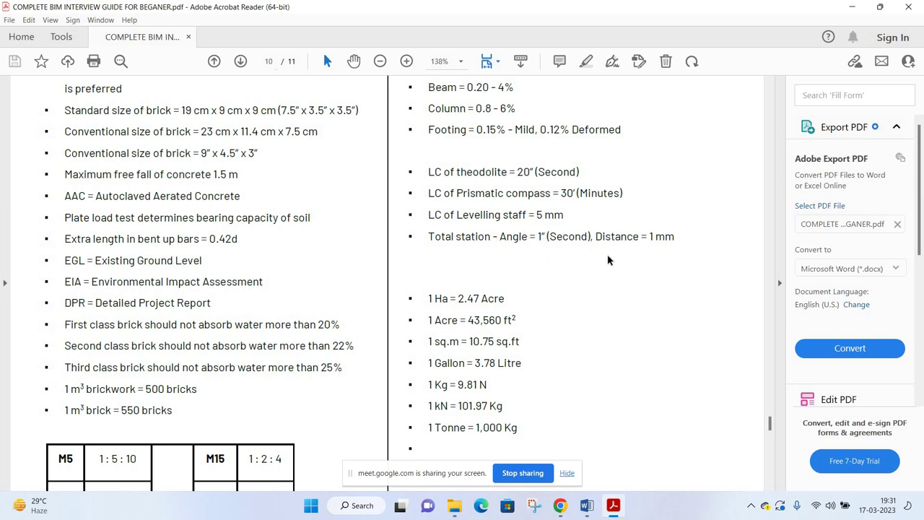
- Scroll down page 10 and highlight the Circular column bar count and Stirrups lines
scroll(404, 250, down, 2)
scroll(444, 251, up, 1)
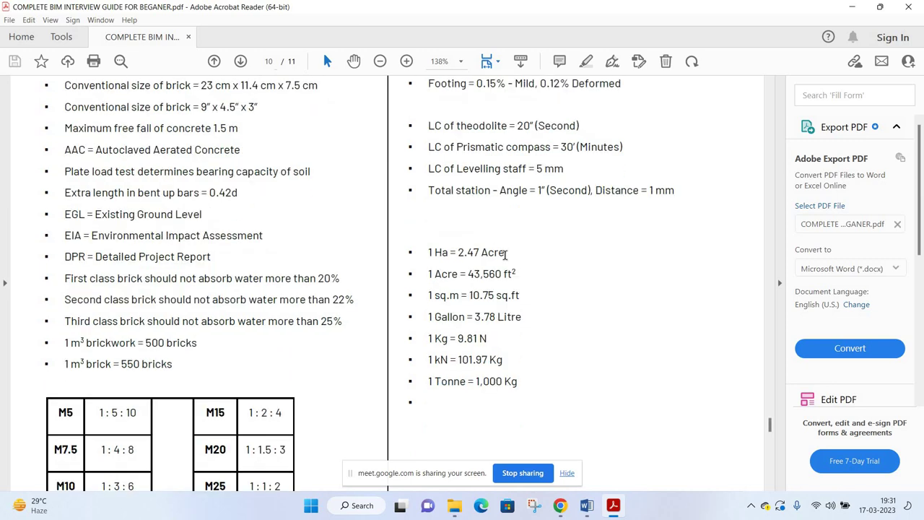
scroll(410, 235, down, 2)
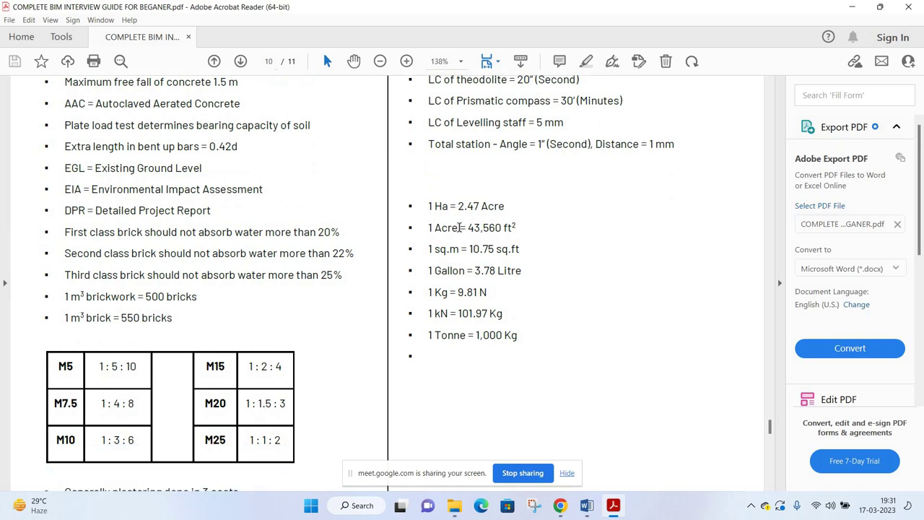
scroll(439, 204, down, 2)
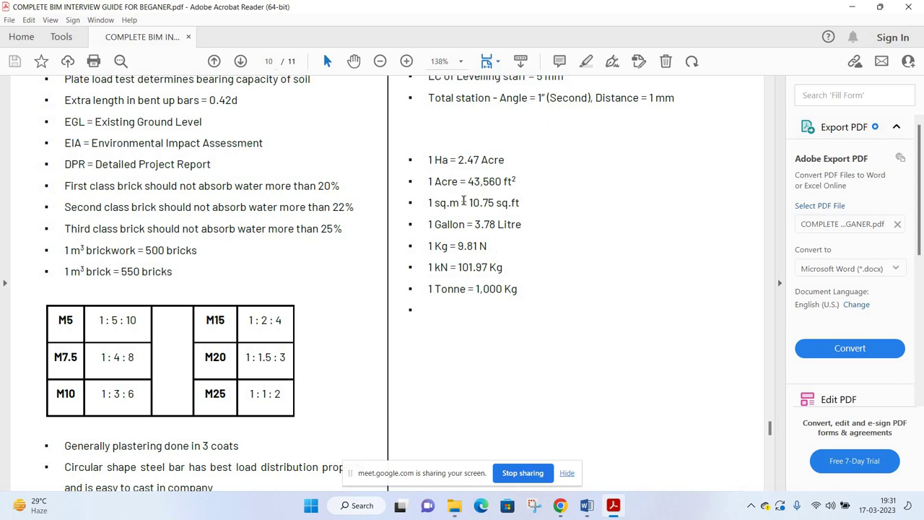
scroll(497, 310, down, 2)
scroll(496, 310, down, 2)
scroll(311, 285, down, 3)
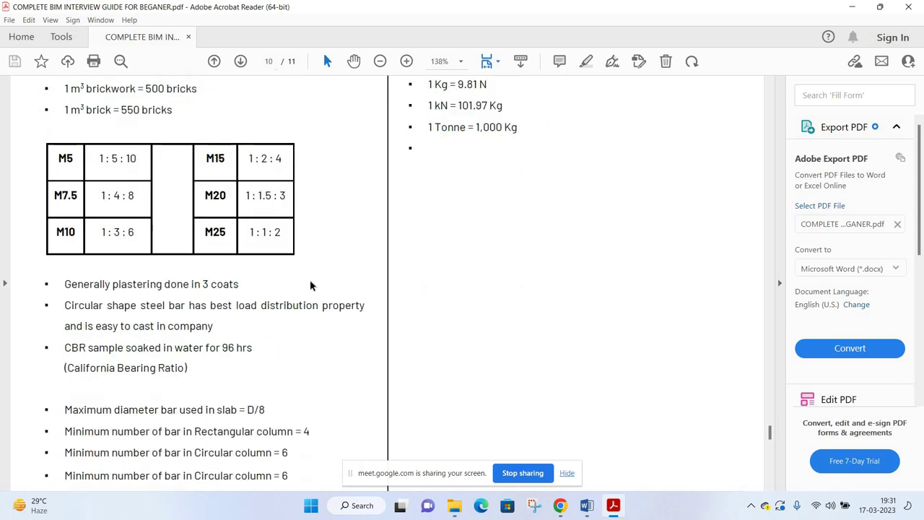
scroll(83, 128, up, 1)
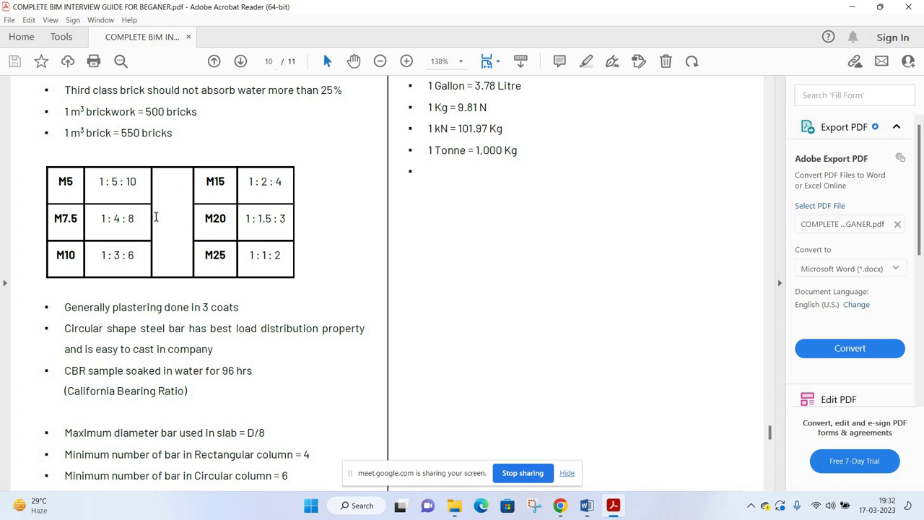
scroll(156, 217, down, 3)
scroll(228, 235, down, 1)
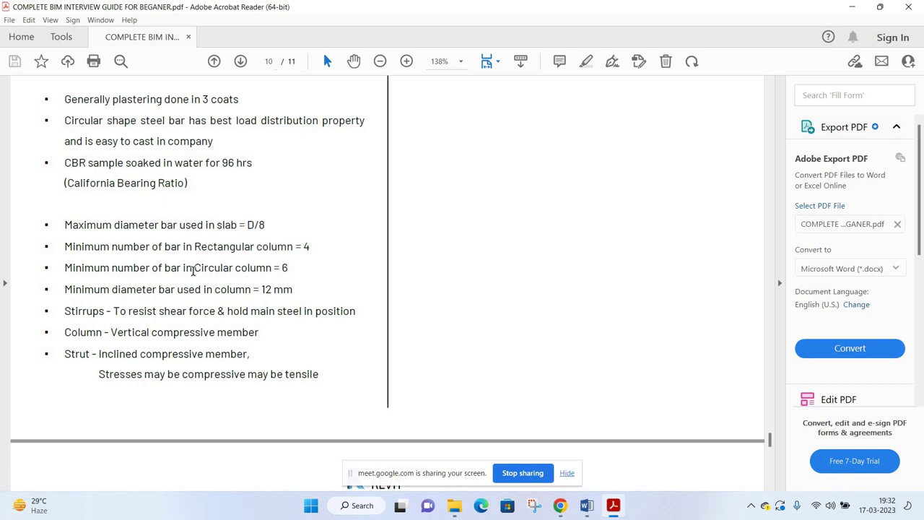
mouse_move(193, 268)
mouse_down()
mouse_move(289, 269)
mouse_move(112, 290)
mouse_up()
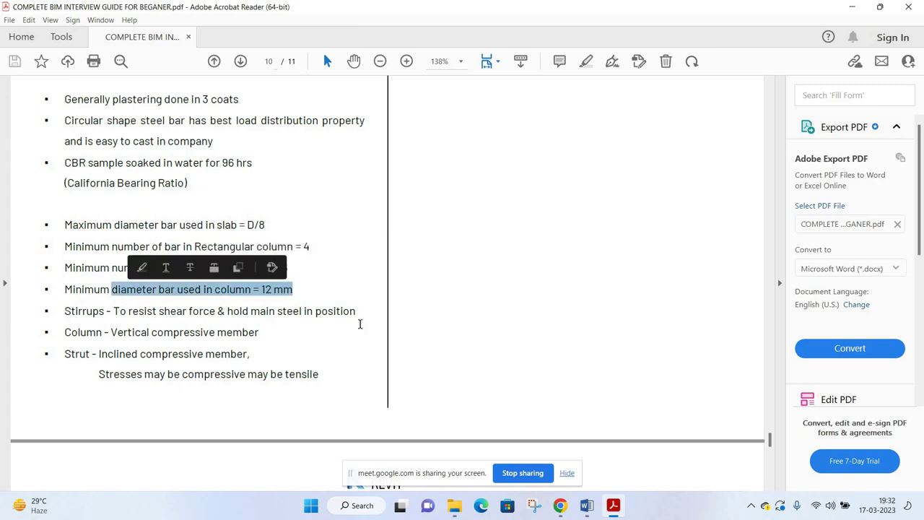
click(206, 351)
drag(64, 310, 356, 311)
drag(65, 332, 260, 333)
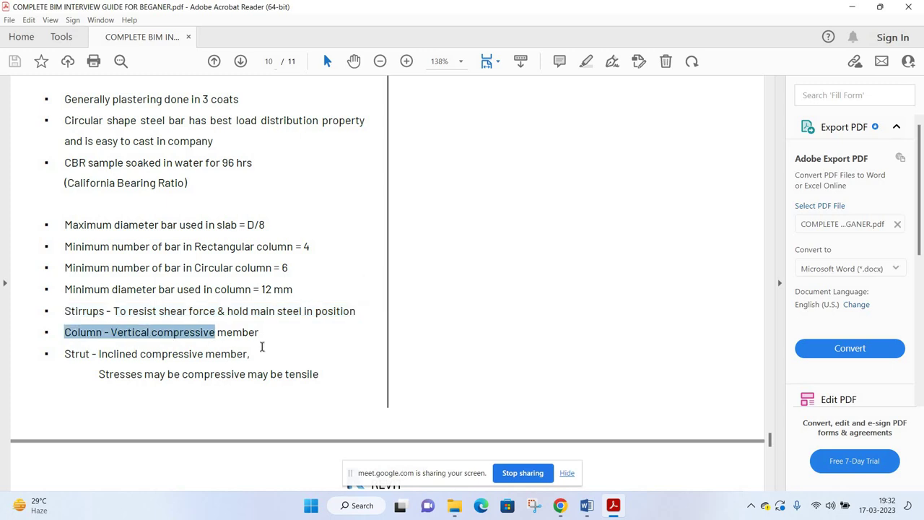
drag(64, 354, 258, 335)
- Peek at page 11, clear the highlight, and scroll back to the Steel % figures
scroll(259, 335, up, 1)
scroll(259, 335, down, 3)
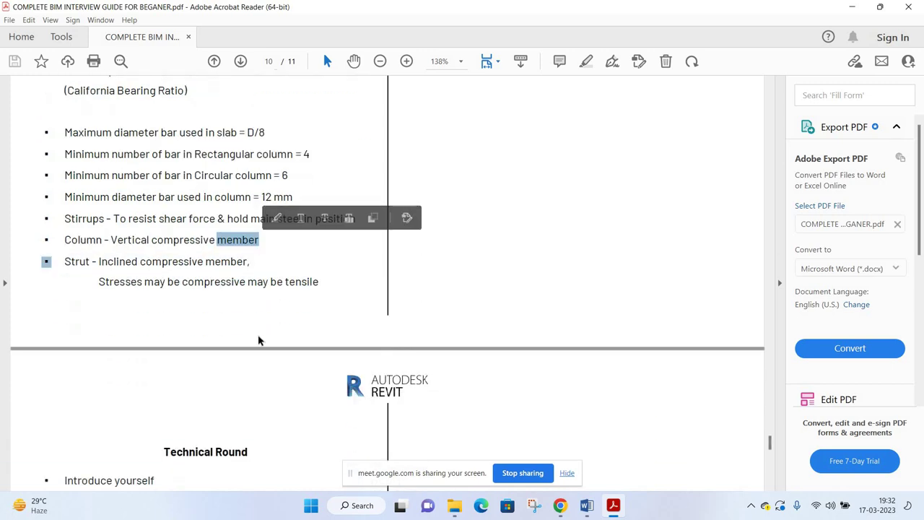
scroll(258, 339, down, 3)
scroll(256, 338, down, 3)
scroll(255, 336, up, 1)
scroll(253, 334, up, 3)
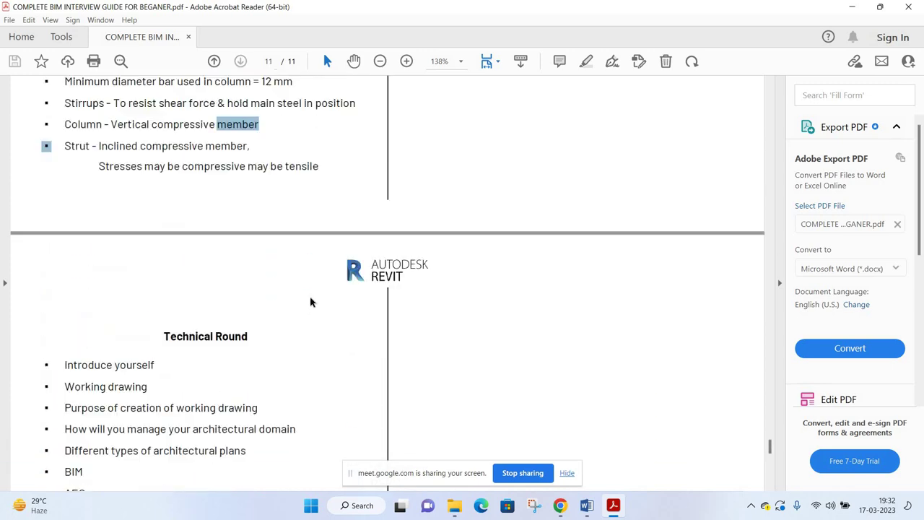
scroll(310, 302, up, 3)
click(245, 216)
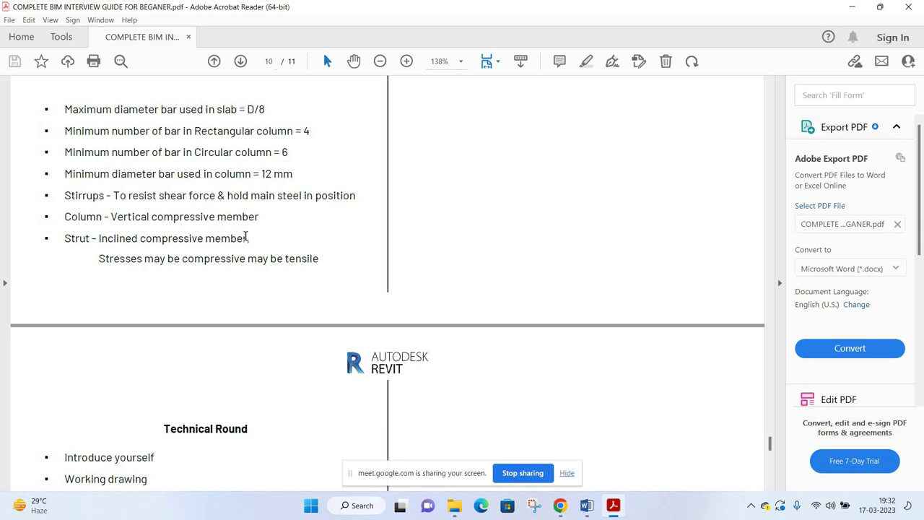
scroll(245, 236, up, 2)
scroll(244, 241, up, 2)
scroll(238, 271, up, 3)
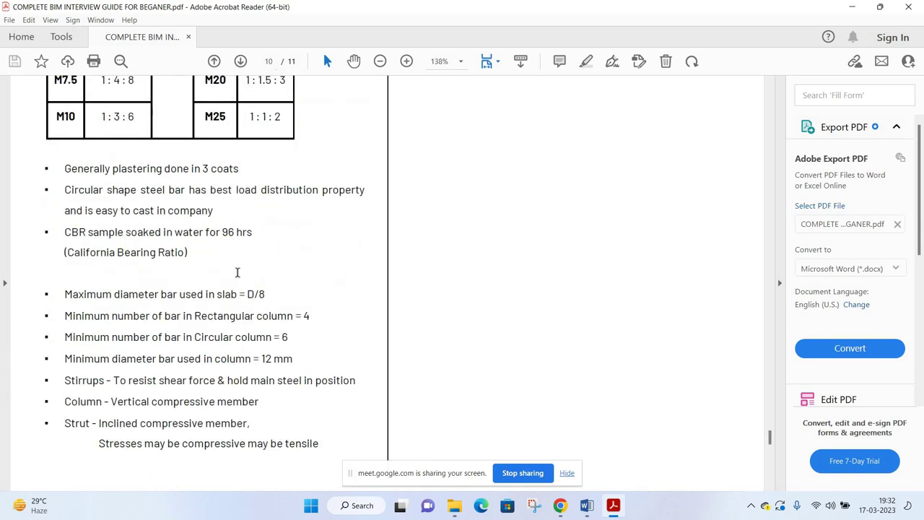
scroll(238, 271, up, 2)
scroll(238, 271, up, 4)
scroll(238, 271, up, 2)
scroll(237, 271, up, 2)
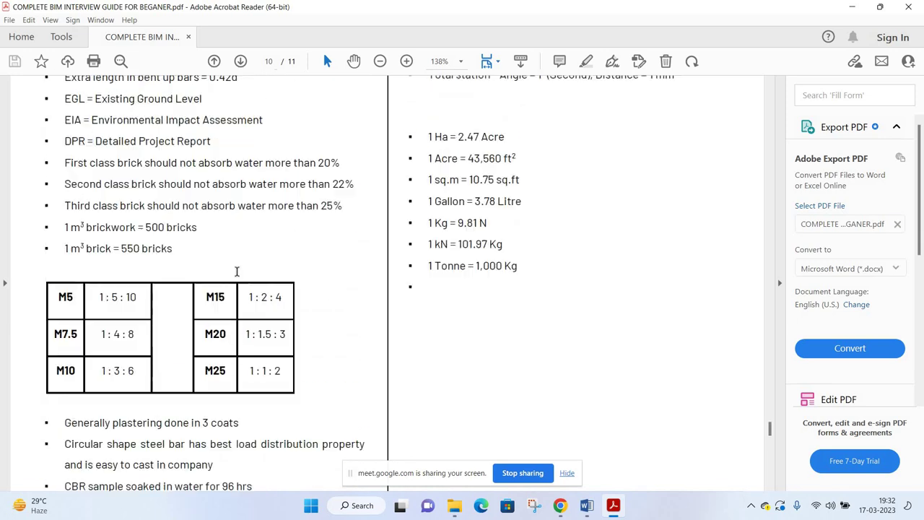
scroll(237, 270, up, 2)
scroll(238, 271, up, 5)
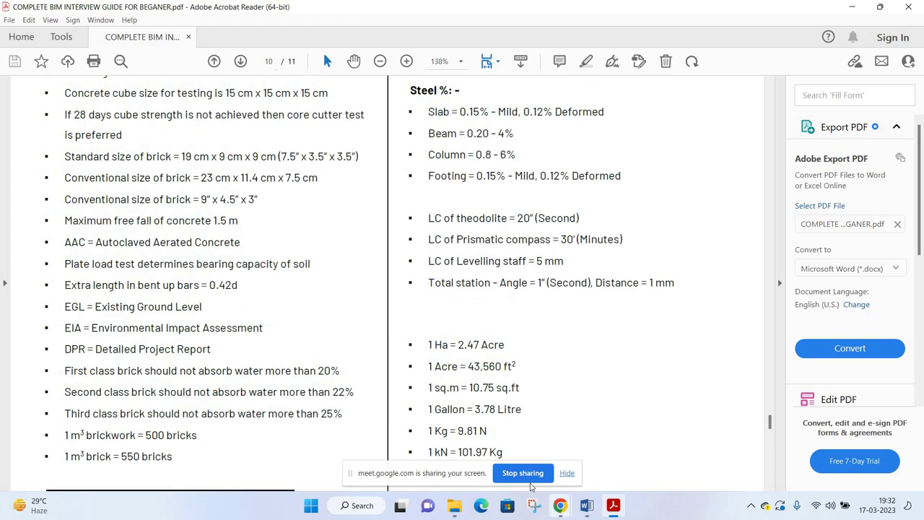
- Stop presenting the screen, dismiss the raised-hand notice, and glance over the in-call chat
mouse_move(560, 505)
click(485, 437)
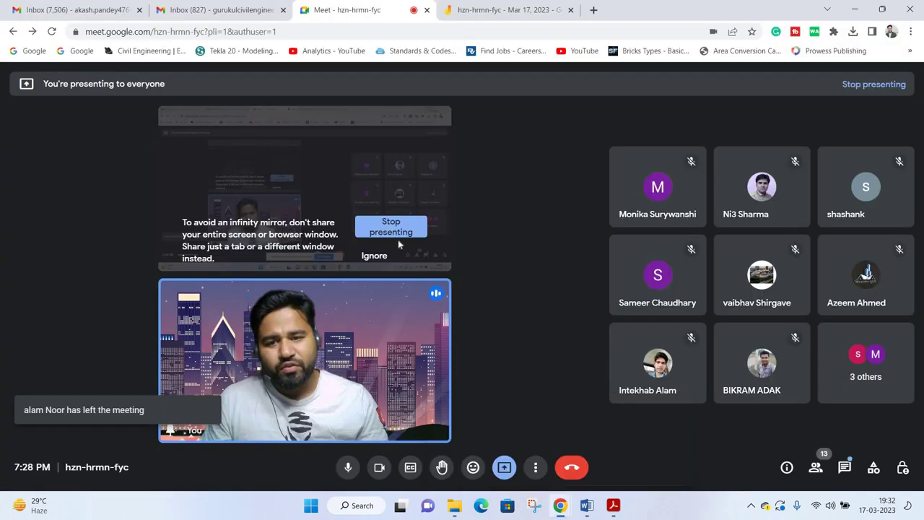
click(567, 473)
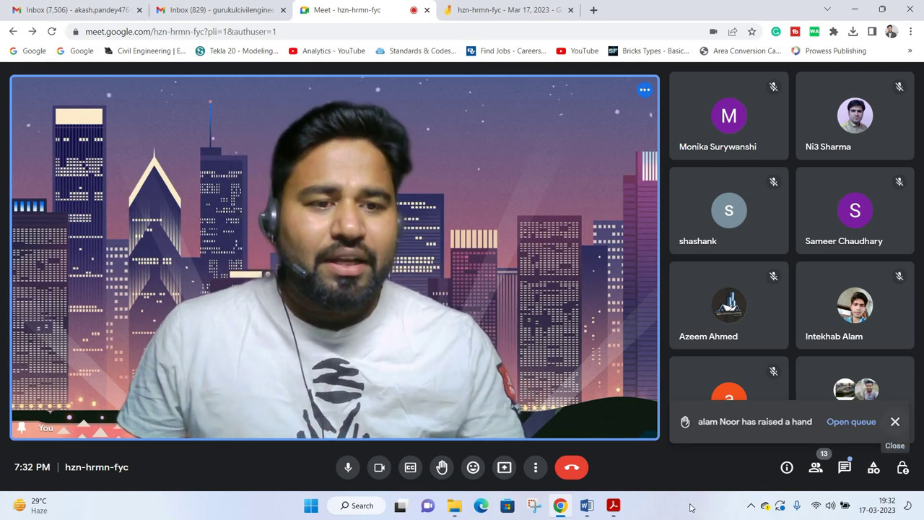
click(895, 421)
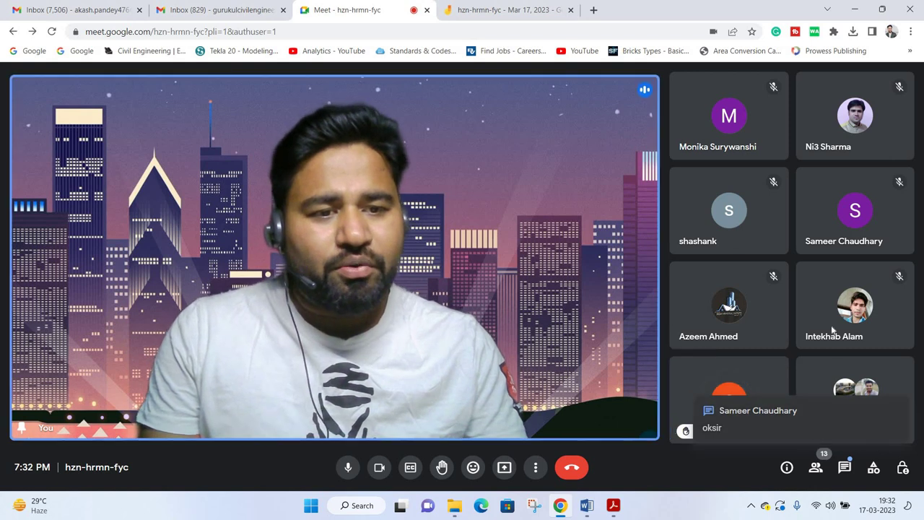
click(899, 421)
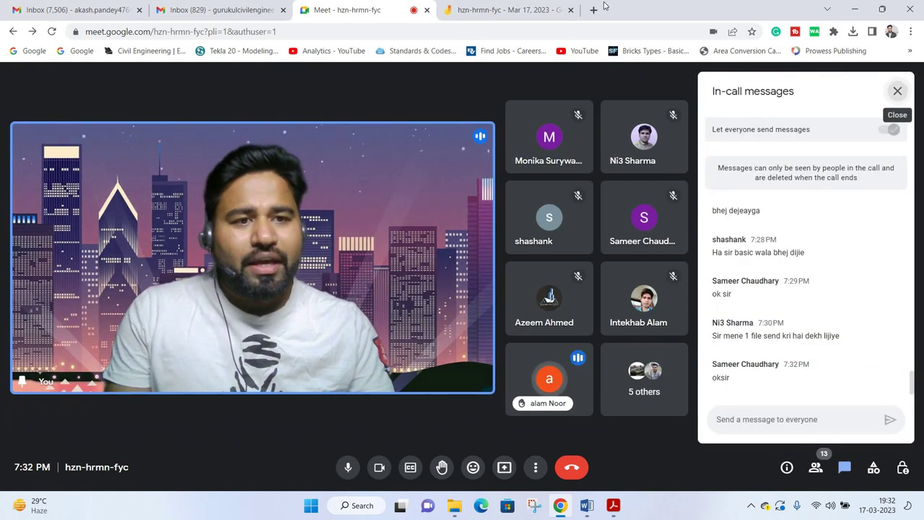
click(897, 91)
- Check the blank class Jamboard tab, then return to the Meet call tab
click(502, 10)
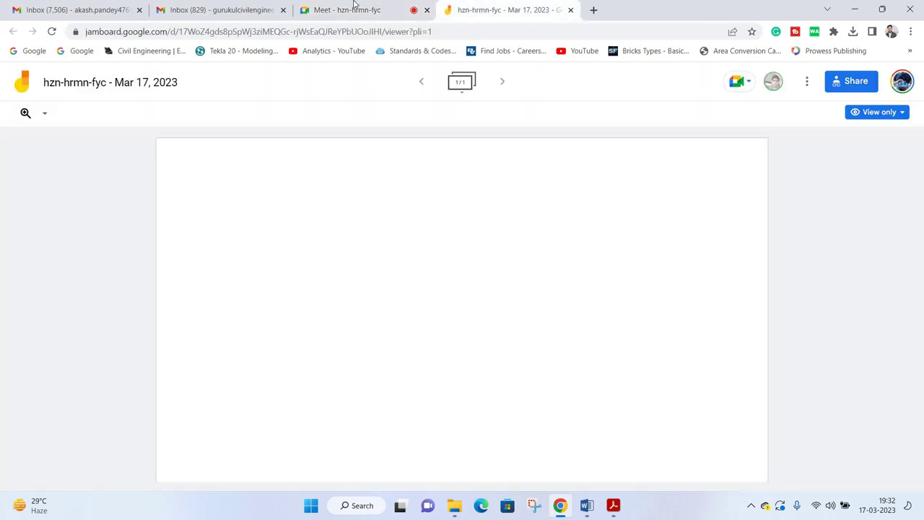
click(347, 10)
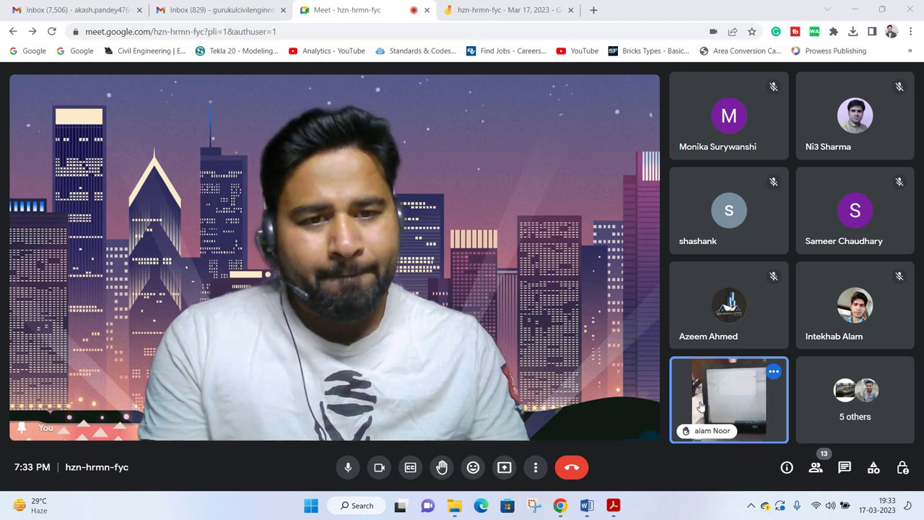
mouse_move(729, 399)
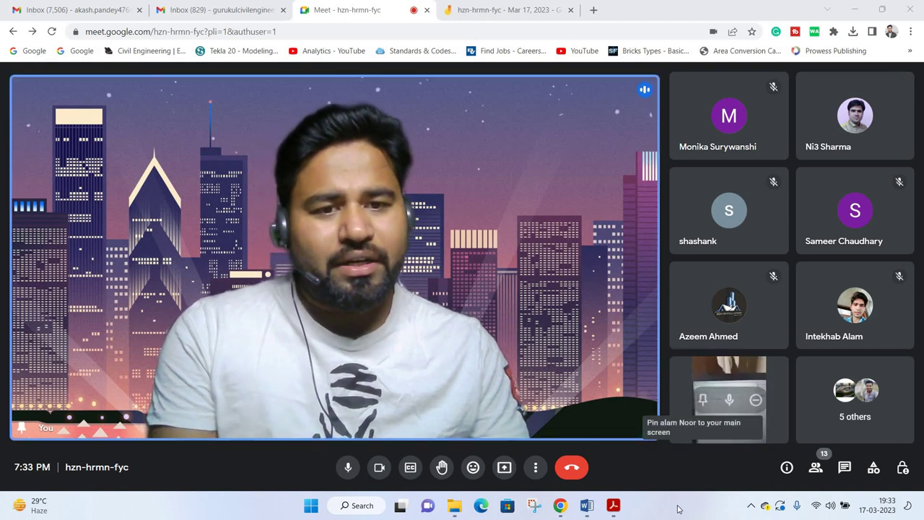
- Pin the hand-raising student's camera feed to the main view beside the host
click(703, 399)
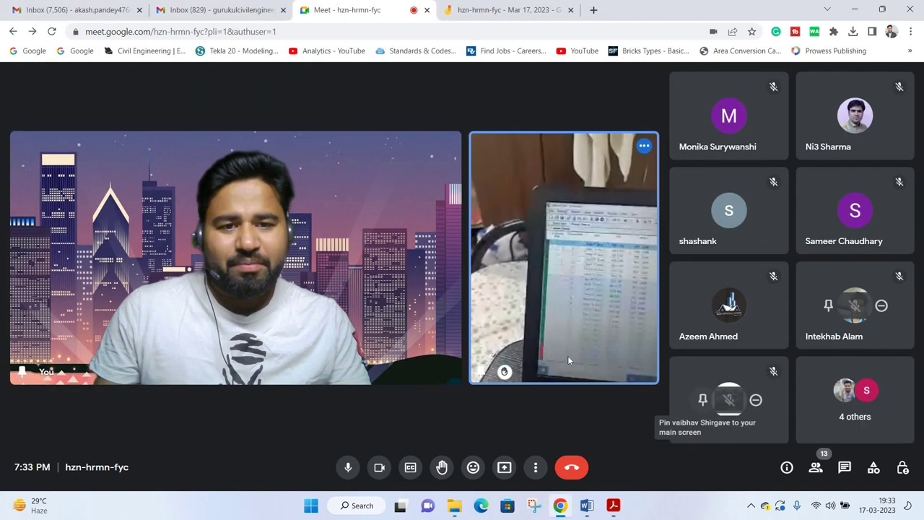
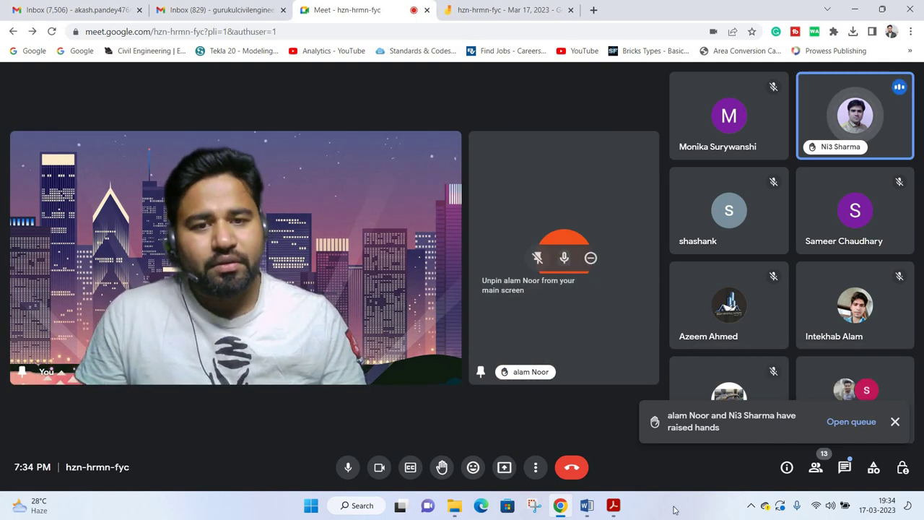
- Unpin the participant's tile and share the entire screen with everyone in the Meet call
click(538, 258)
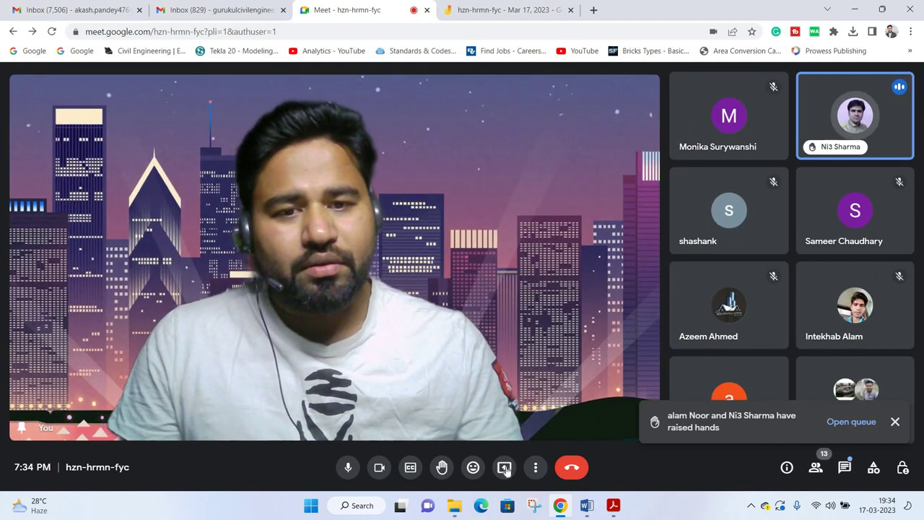
click(504, 467)
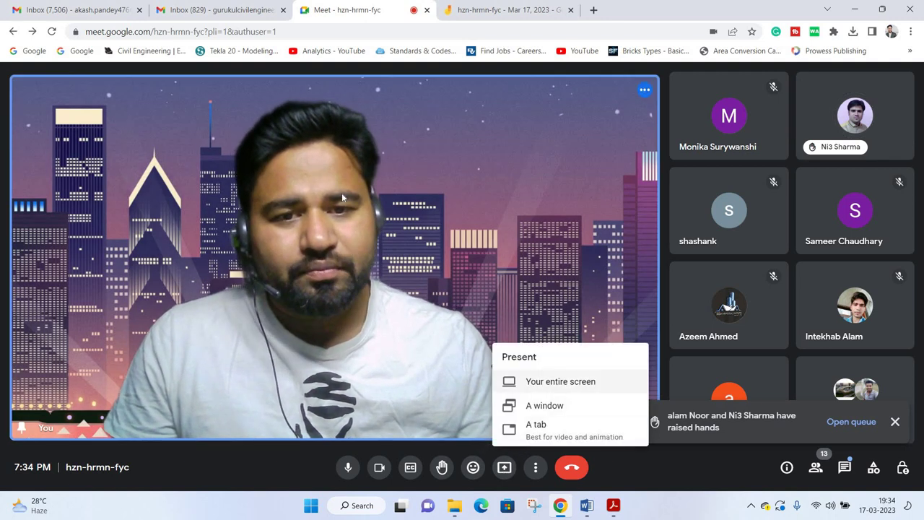
click(537, 383)
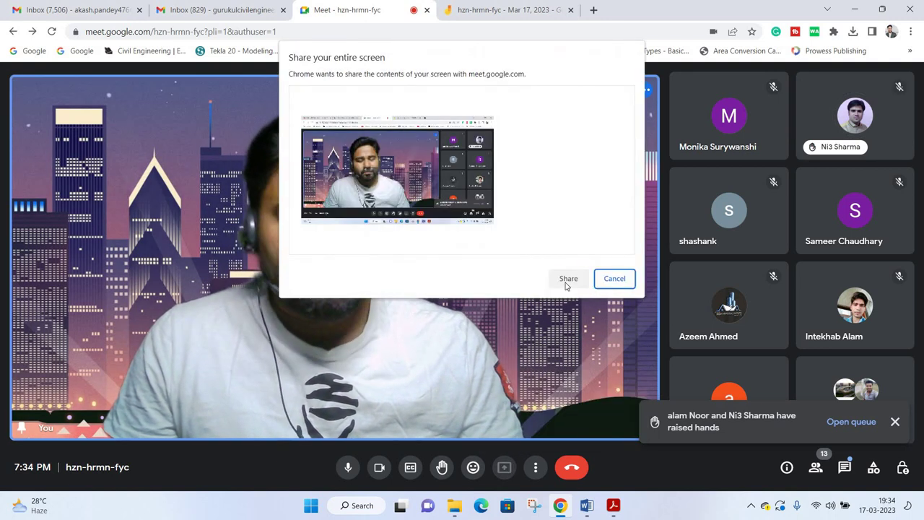
click(402, 183)
click(567, 279)
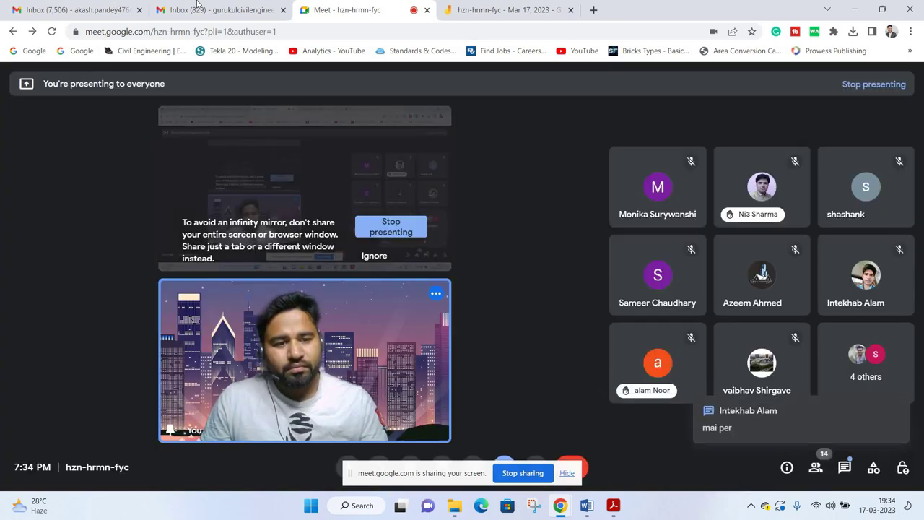
- Close the zip preview, reopen the cad Rebar email, and show UNIQUE HOTEL.zip in its Downloads folder
click(197, 8)
scroll(258, 234, up, 1)
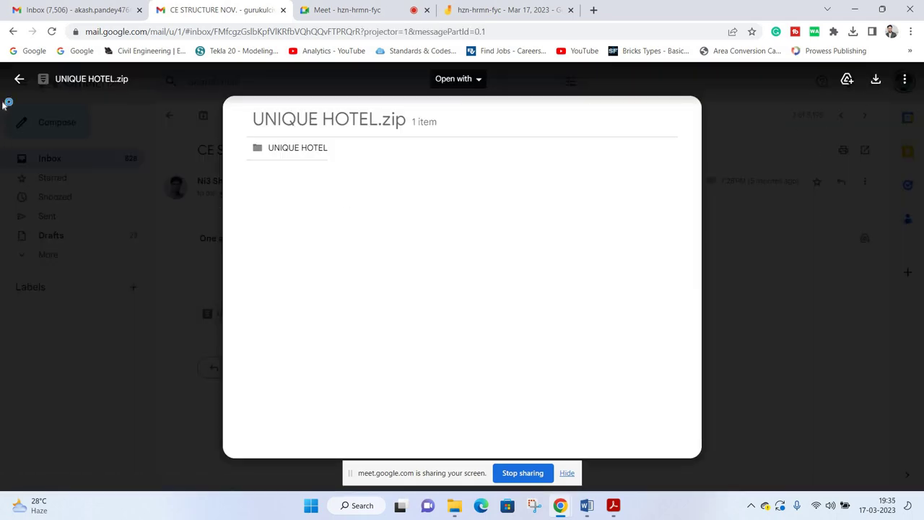
click(231, 226)
key(u)
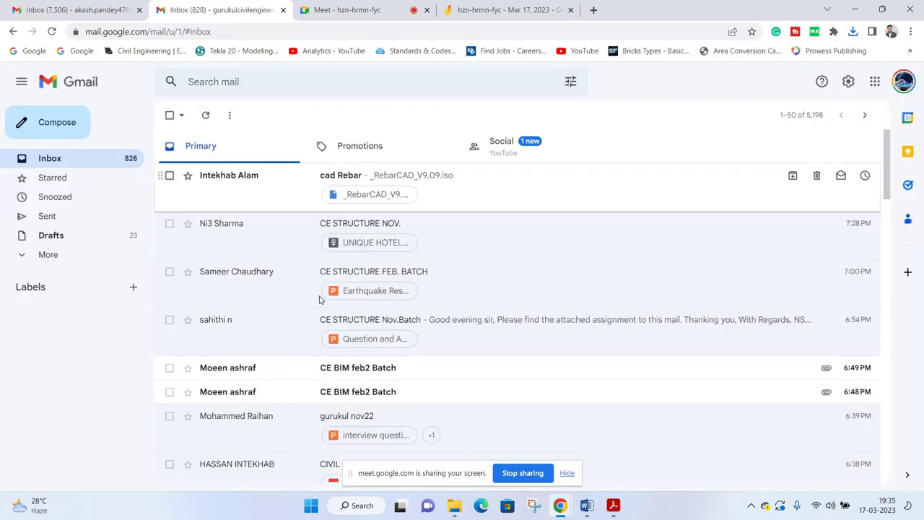
key(Return)
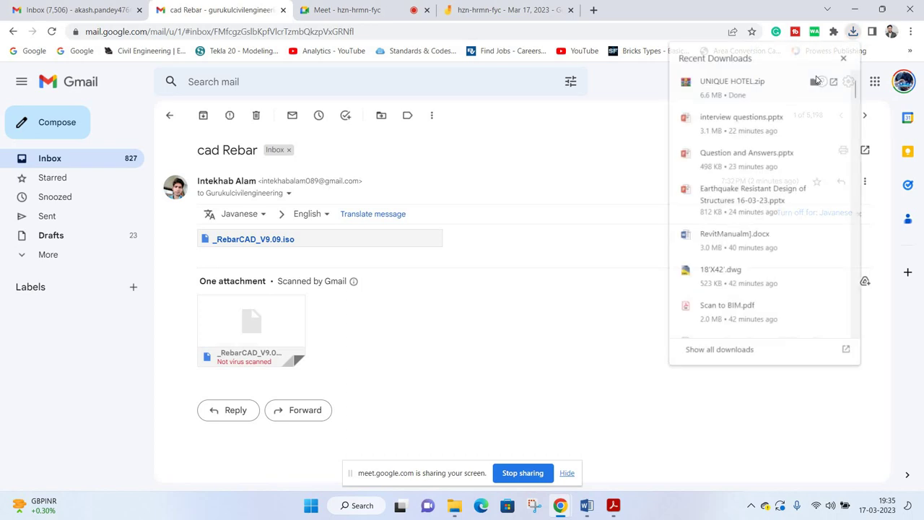
click(815, 80)
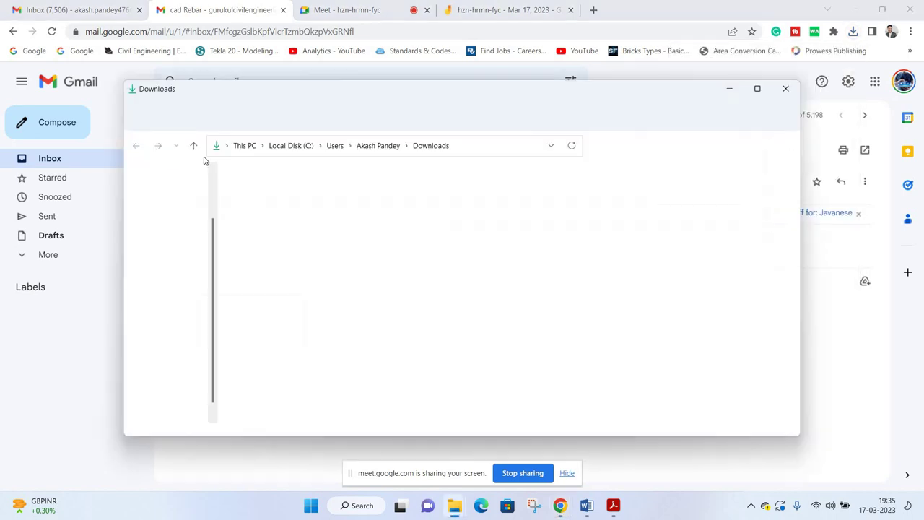
- Extract UNIQUE HOTEL.zip into Downloads with WinRAR and minimize the other windows to the desktop
right_click(137, 134)
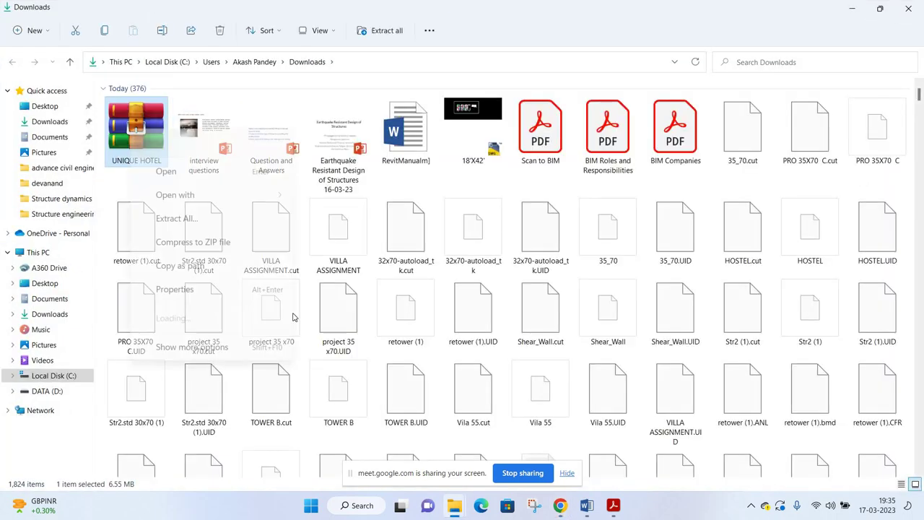
click(324, 331)
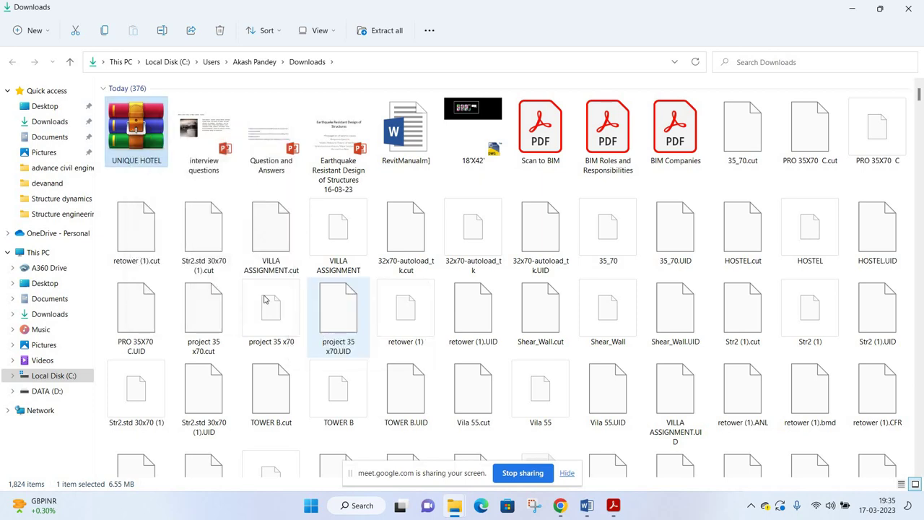
click(864, 5)
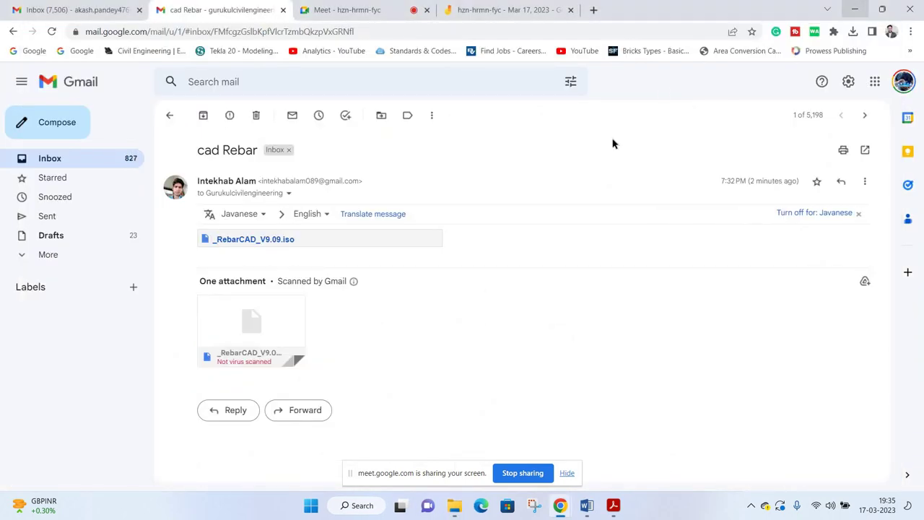
click(854, 7)
click(853, 7)
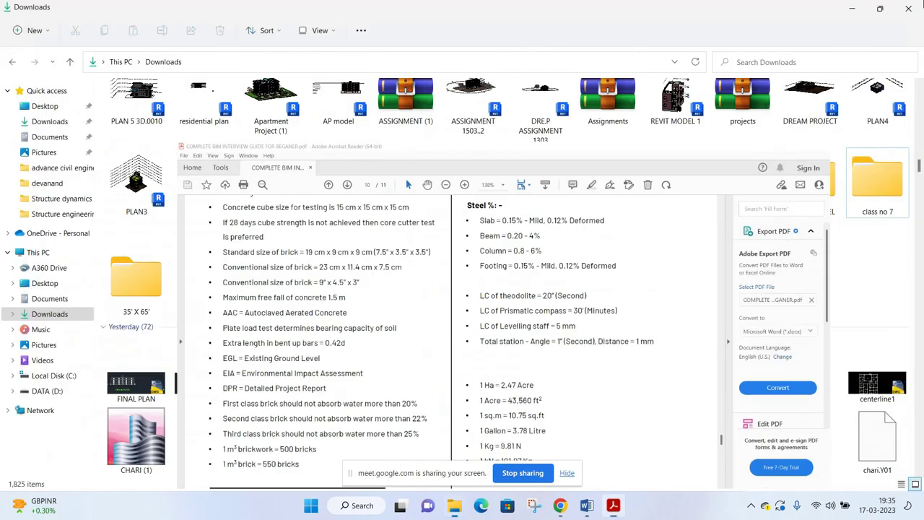
key(super+d)
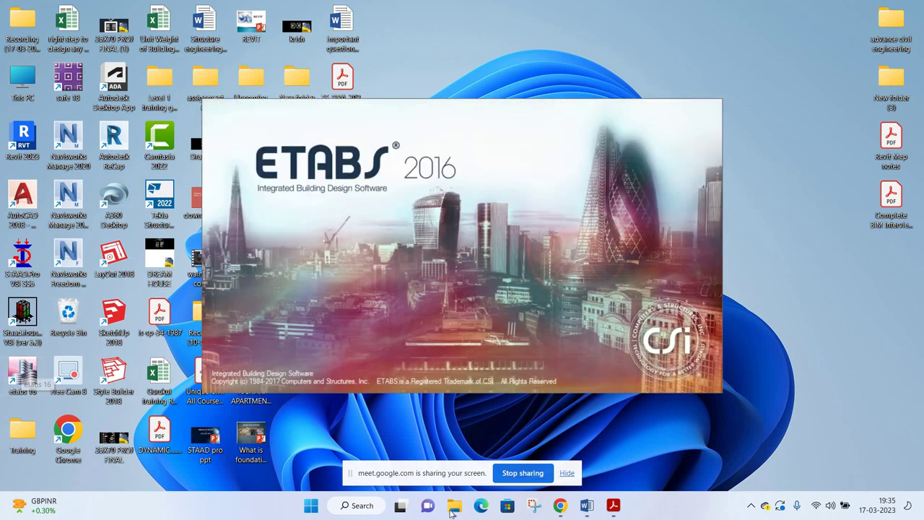
- Browse the extracted UNIQUE HOTEL ETAB and STAAD folders and open the NO WARNING STAAD model
mouse_move(454, 506)
click(518, 437)
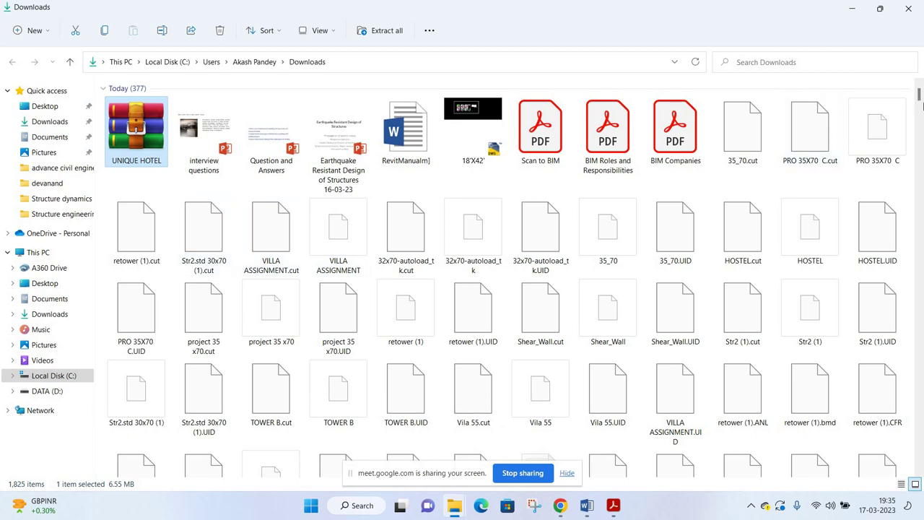
drag(923, 120, 923, 163)
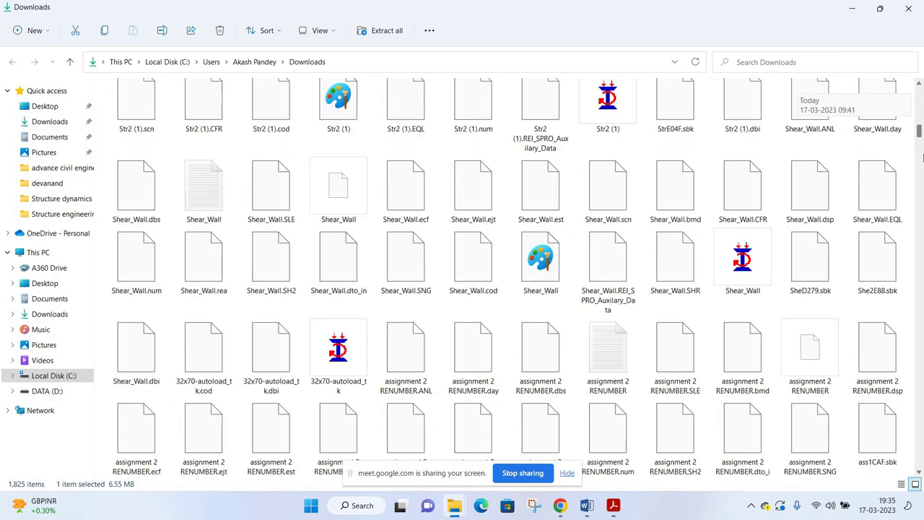
drag(923, 163, 922, 183)
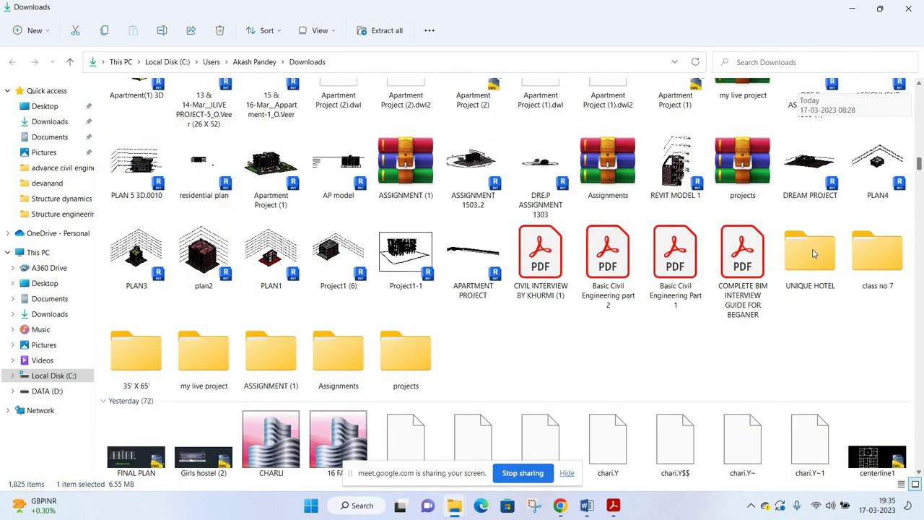
double_click(814, 253)
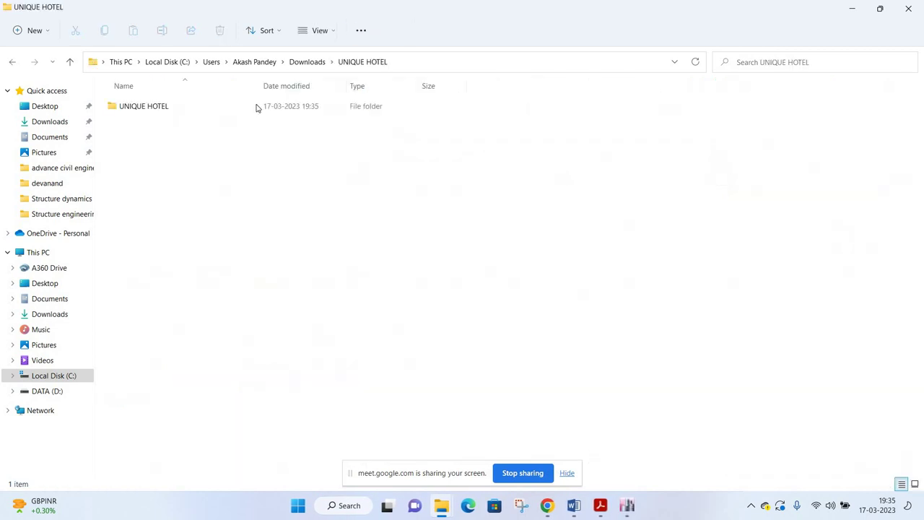
double_click(205, 112)
double_click(164, 132)
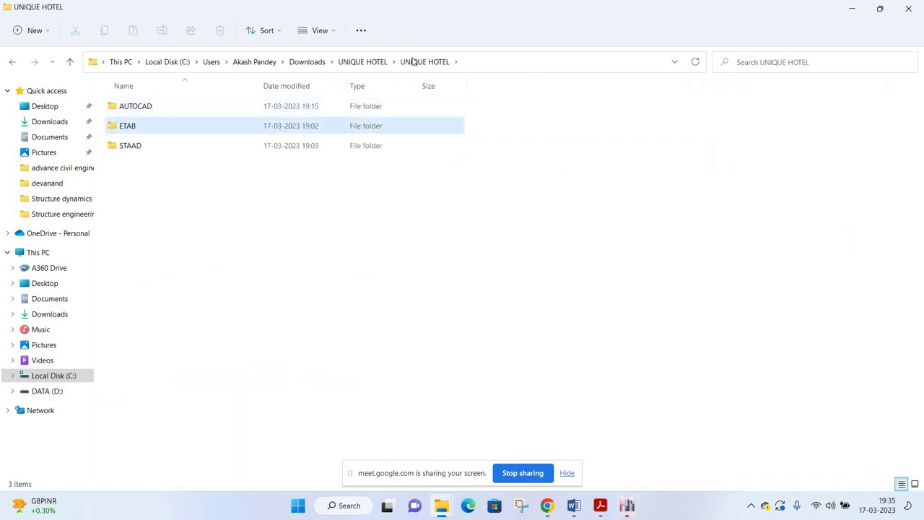
double_click(148, 143)
double_click(148, 206)
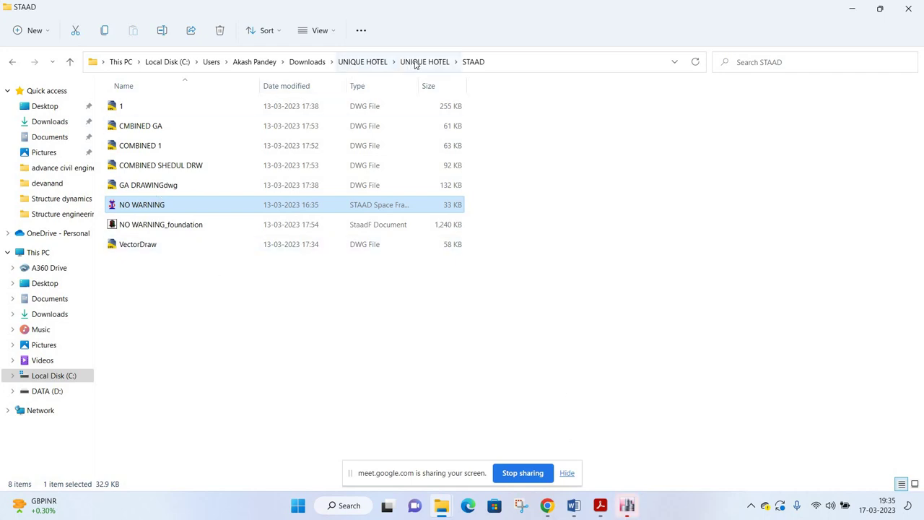
- Open the UNIQUE HOTEL PLAN drawing from the AUTOCAD folder
key(BackSpace)
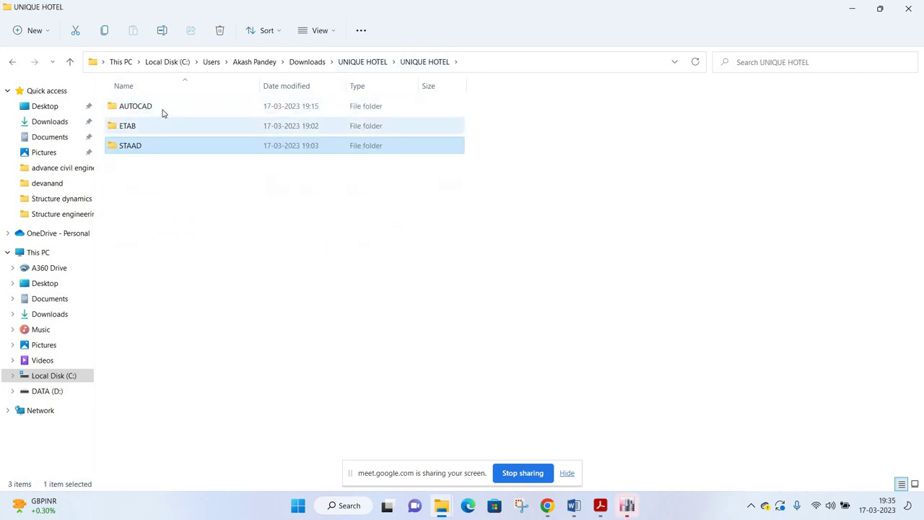
double_click(161, 110)
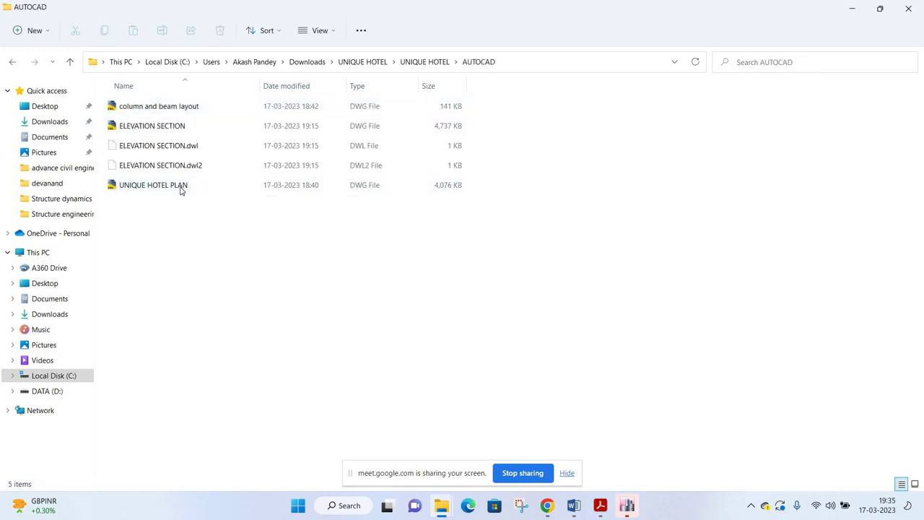
double_click(182, 187)
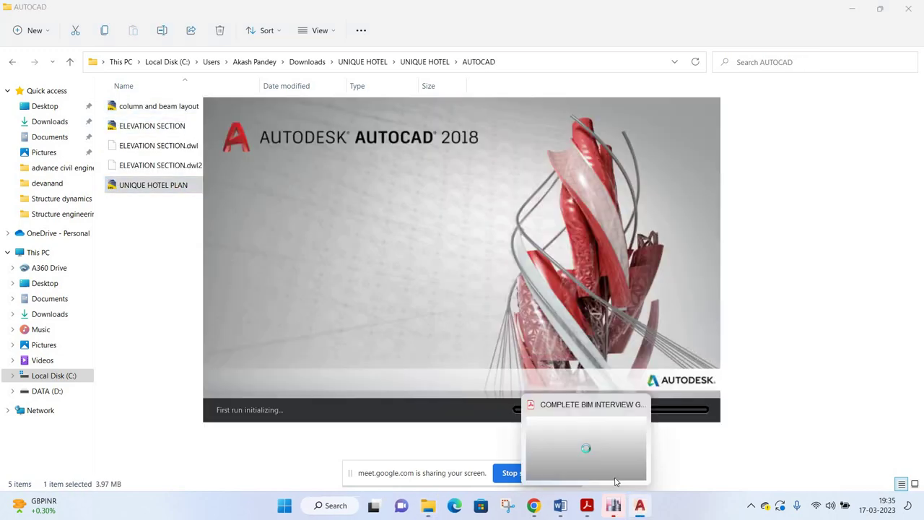
- Maximize ETABS and open HOTEL from UNIQUE HOTEL > UNIQUE HOTEL > ETAB
click(588, 451)
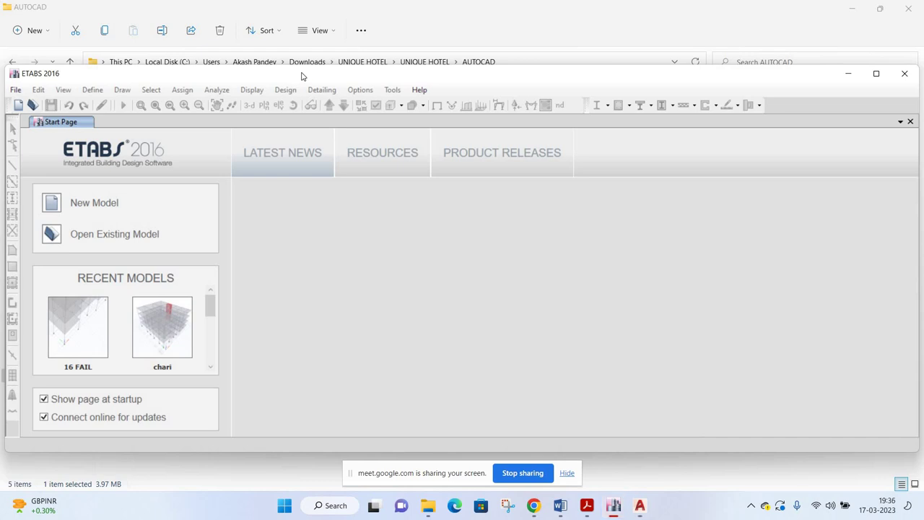
key(super+Up)
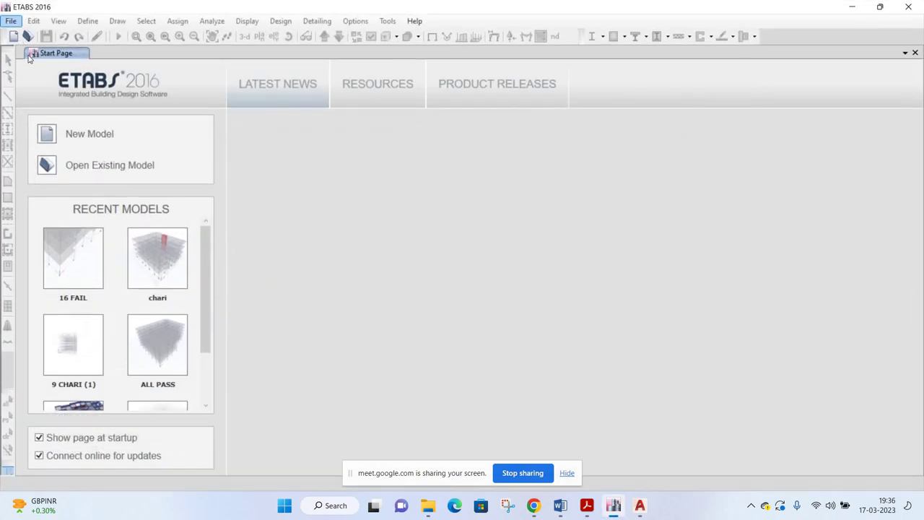
click(167, 153)
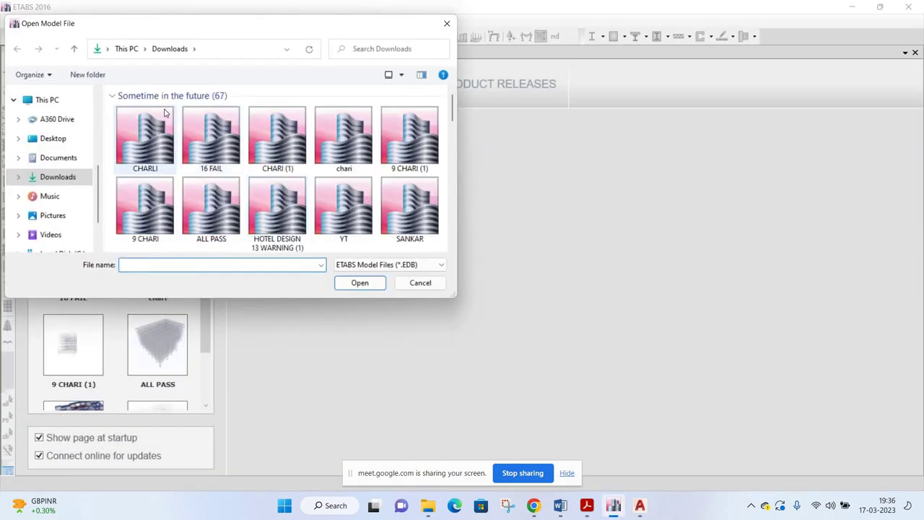
scroll(222, 154, down, 1)
scroll(223, 154, down, 1)
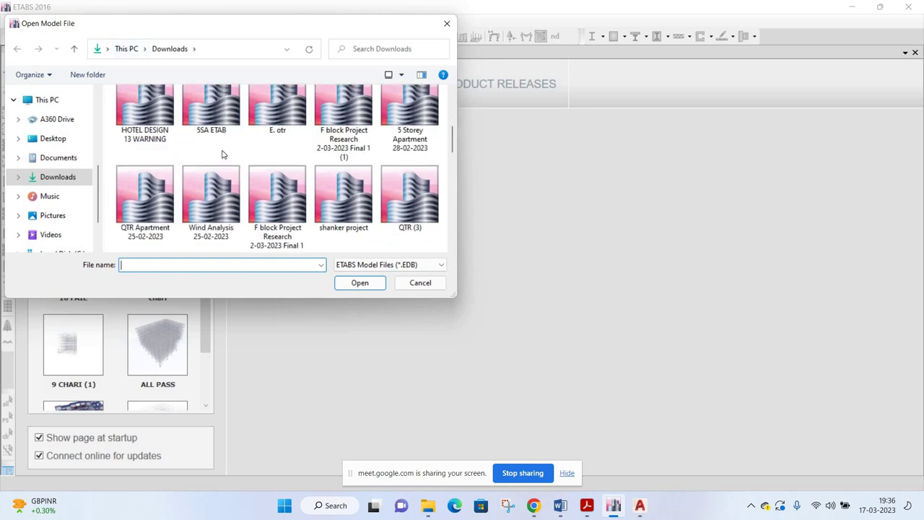
scroll(224, 154, down, 1)
scroll(230, 153, down, 2)
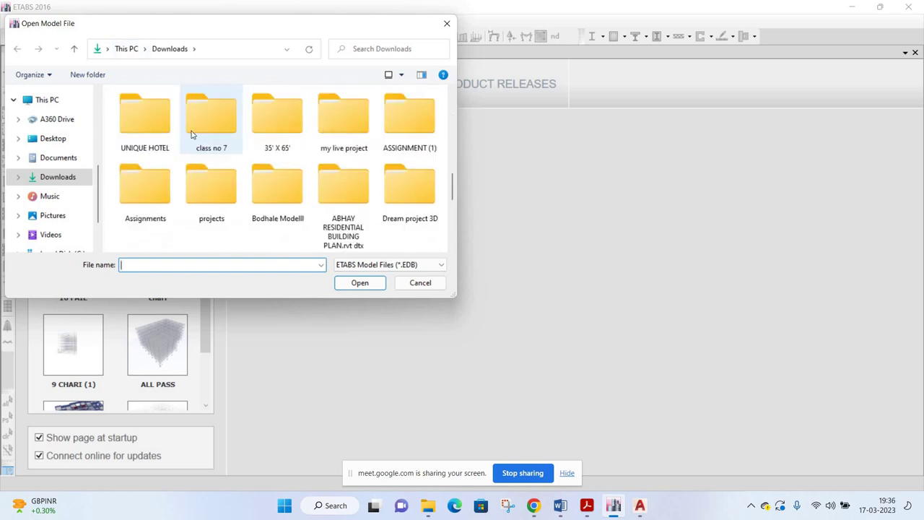
double_click(151, 128)
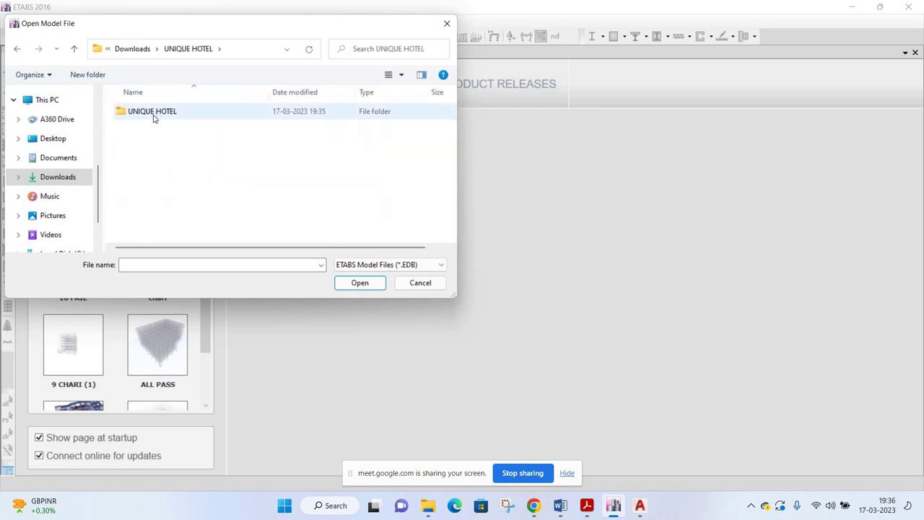
double_click(153, 115)
click(159, 137)
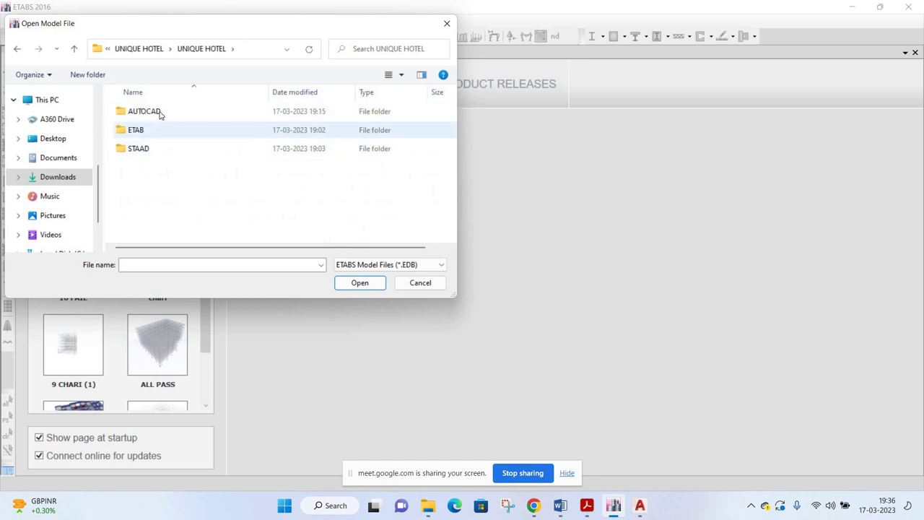
click(361, 285)
click(361, 283)
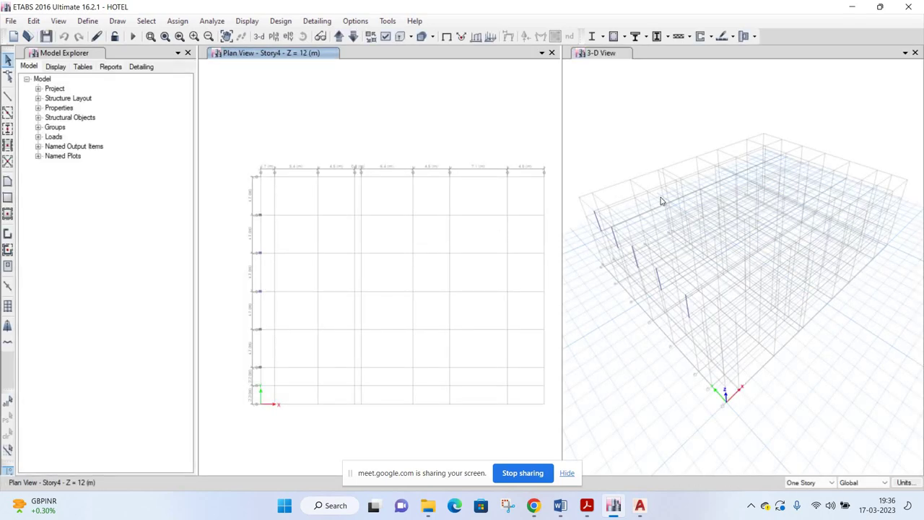
- Show all objects in the HOTEL model's 3-D view
right_click(664, 231)
click(668, 227)
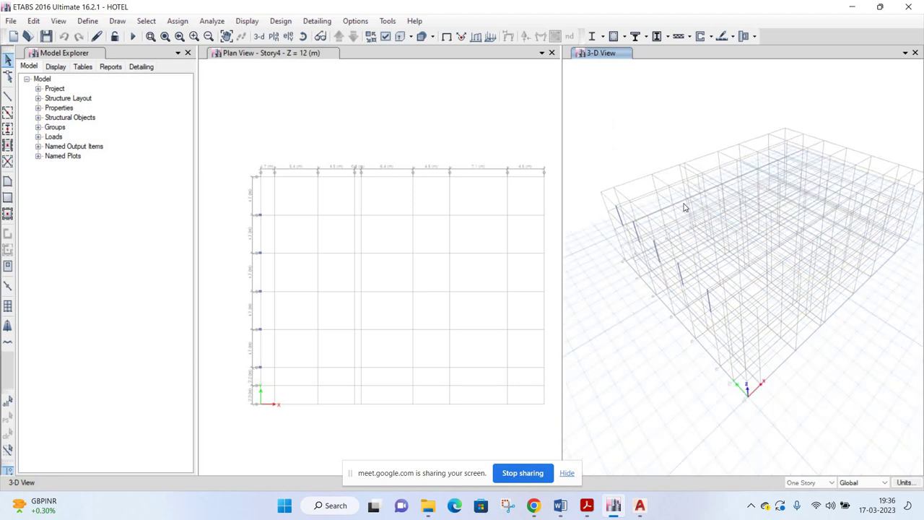
right_click(692, 228)
click(679, 228)
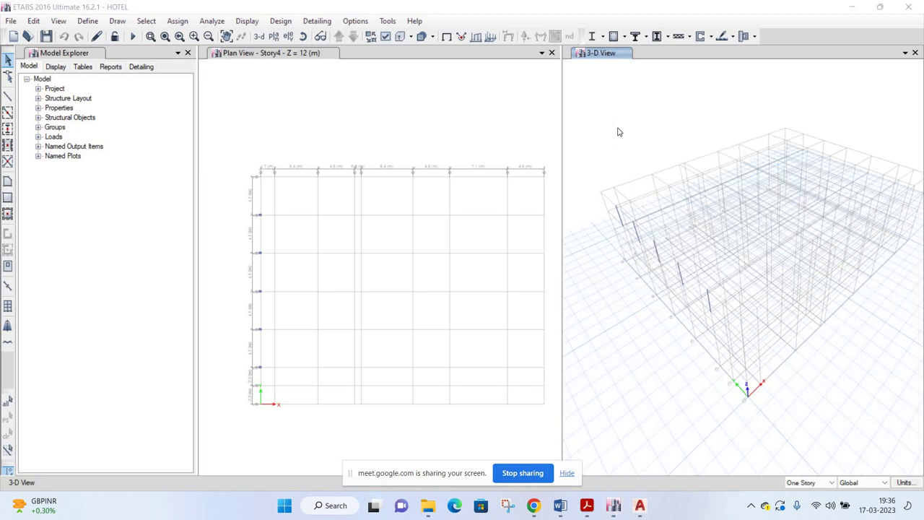
right_click(659, 228)
click(672, 248)
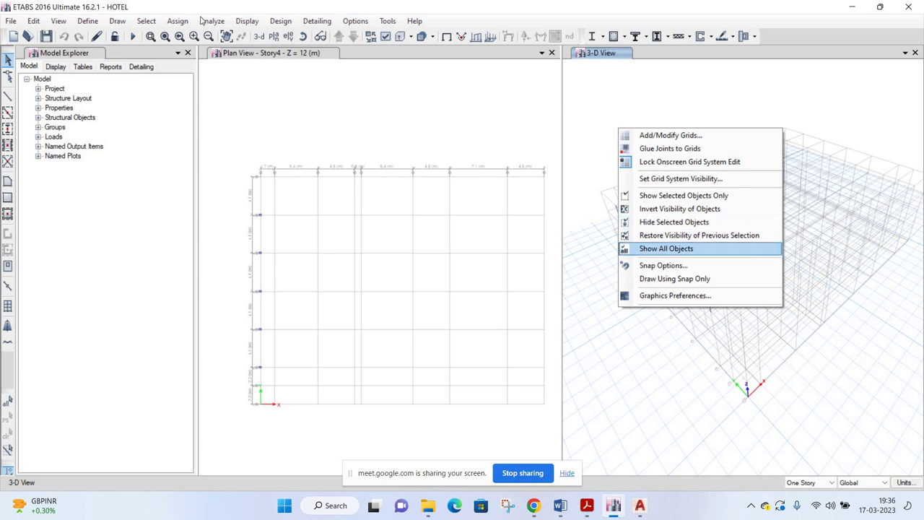
- Run the analysis on the HOTEL model, then launch AutoCAD 2018 and show the AUTOCAD folder
key(Down)
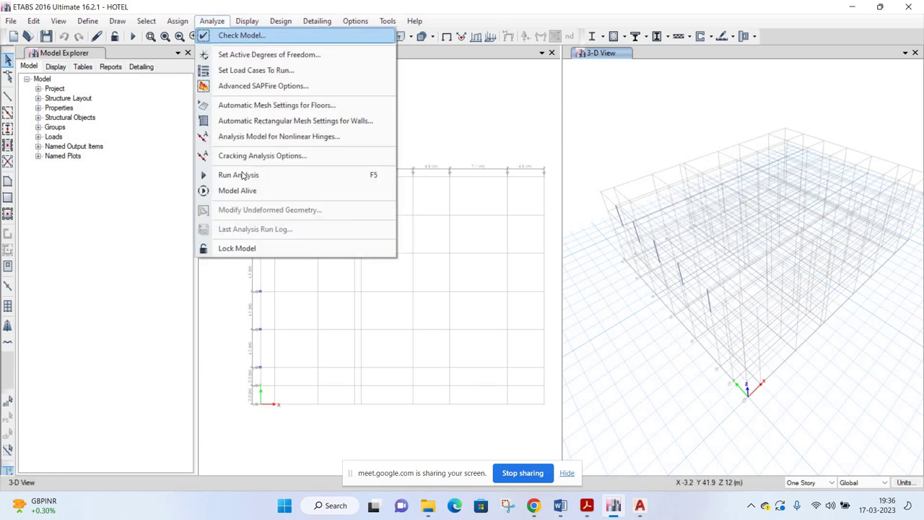
click(367, 178)
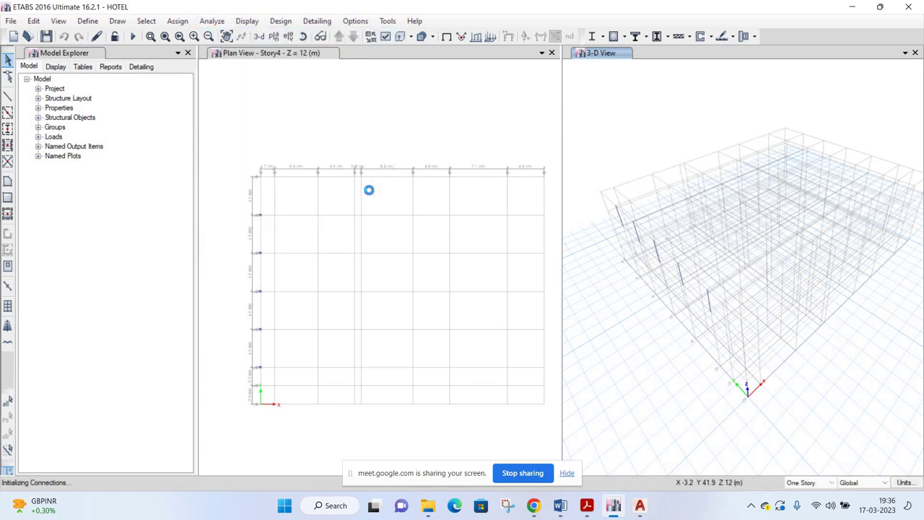
click(640, 505)
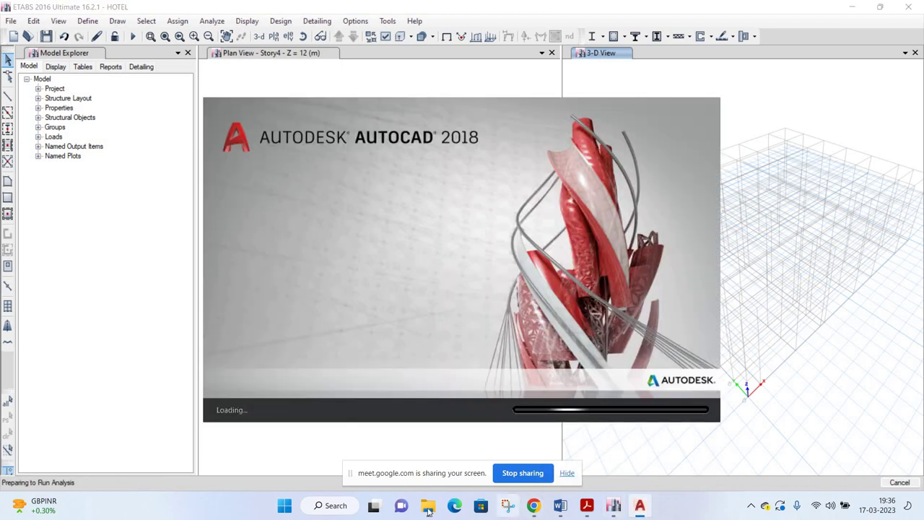
mouse_move(428, 506)
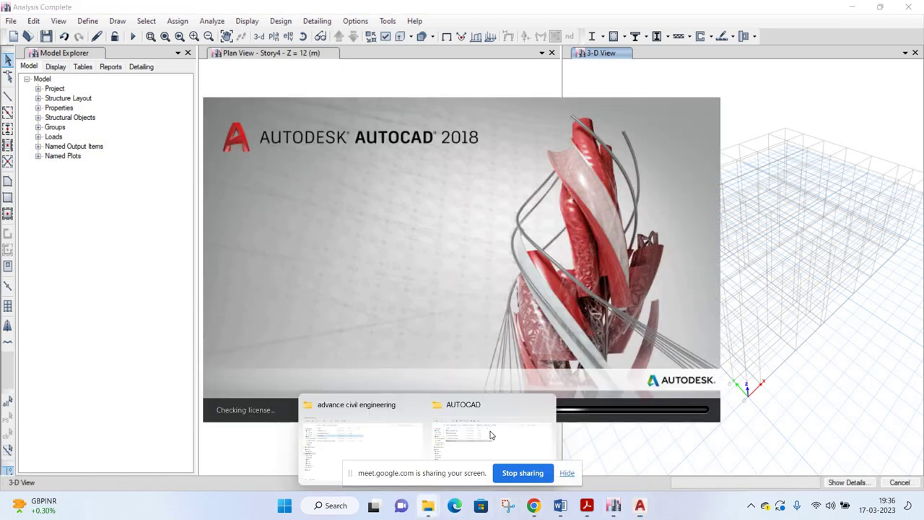
click(494, 426)
- Open NO WARNING from the STAAD folder and expand Load Cases Details, EQ-Z, DL and LL
click(427, 62)
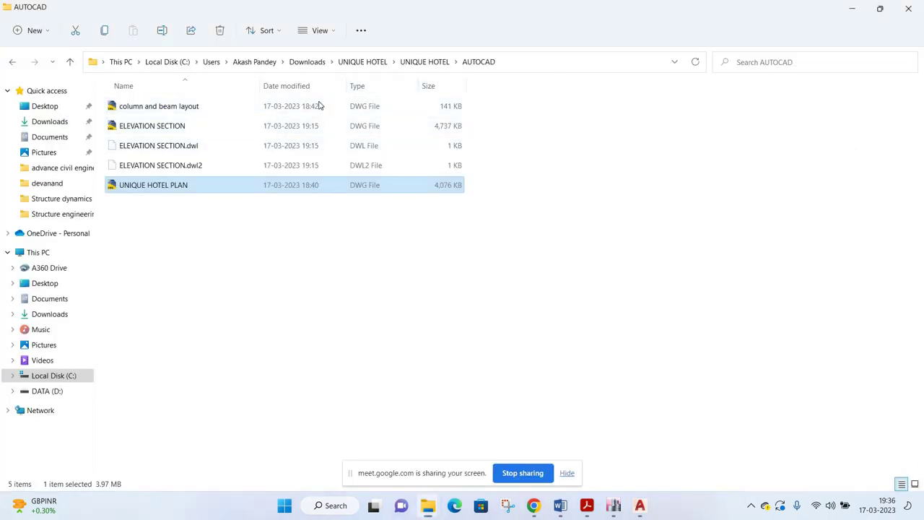
double_click(155, 145)
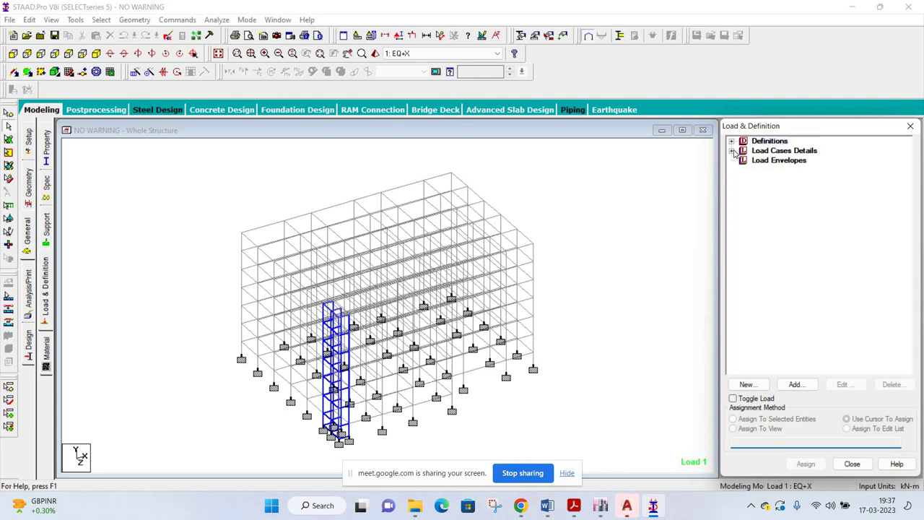
click(735, 155)
click(732, 150)
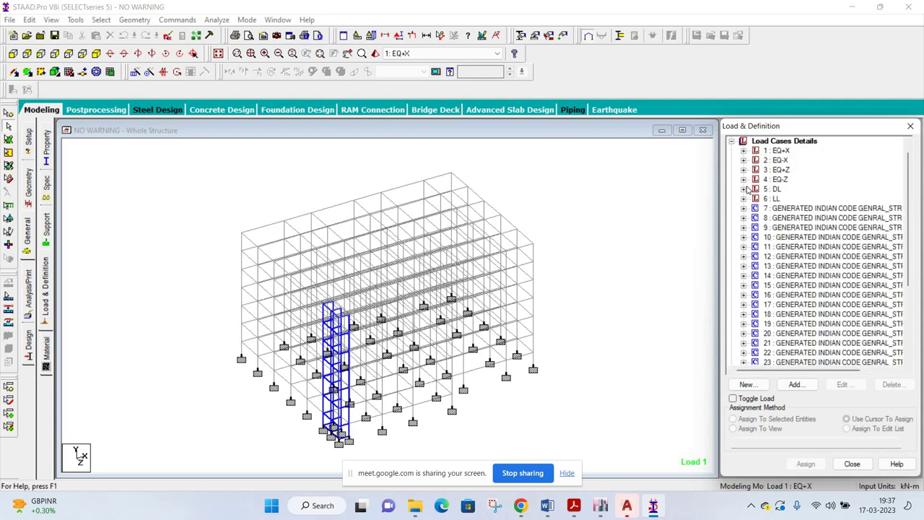
click(743, 209)
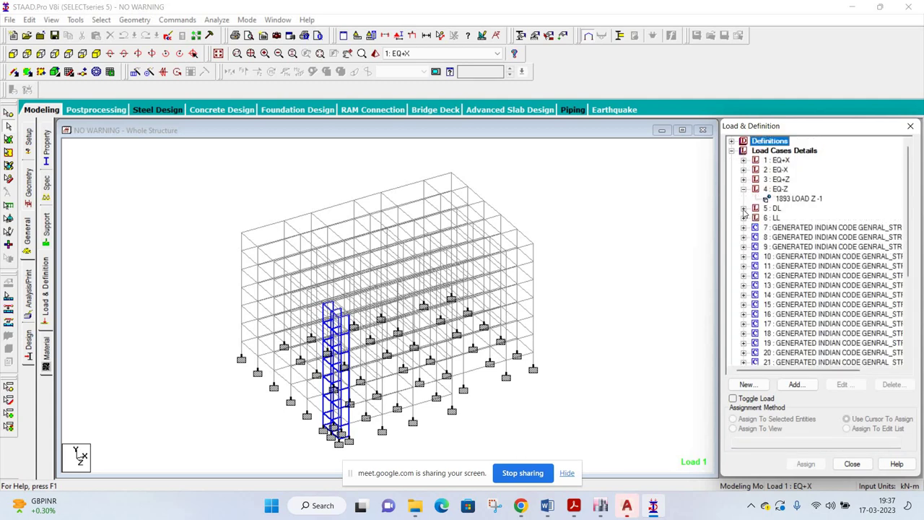
click(743, 208)
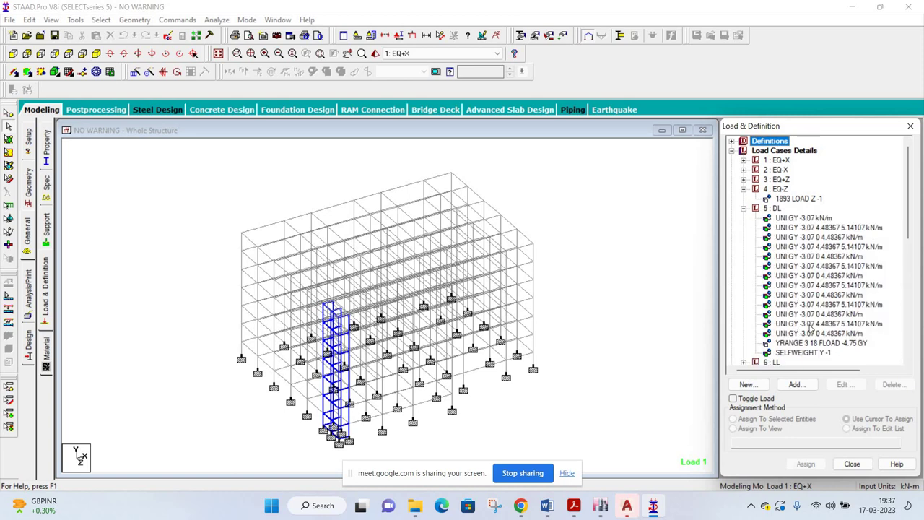
scroll(779, 336, down, 1)
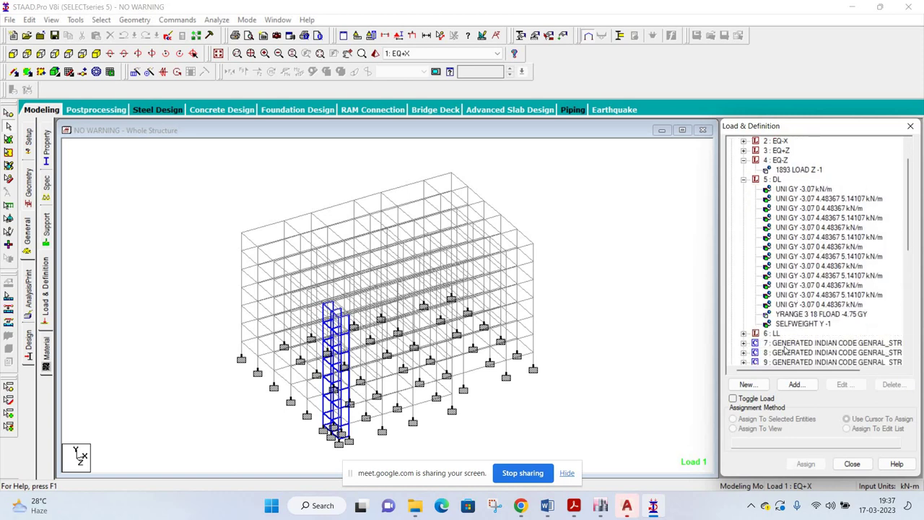
double_click(795, 337)
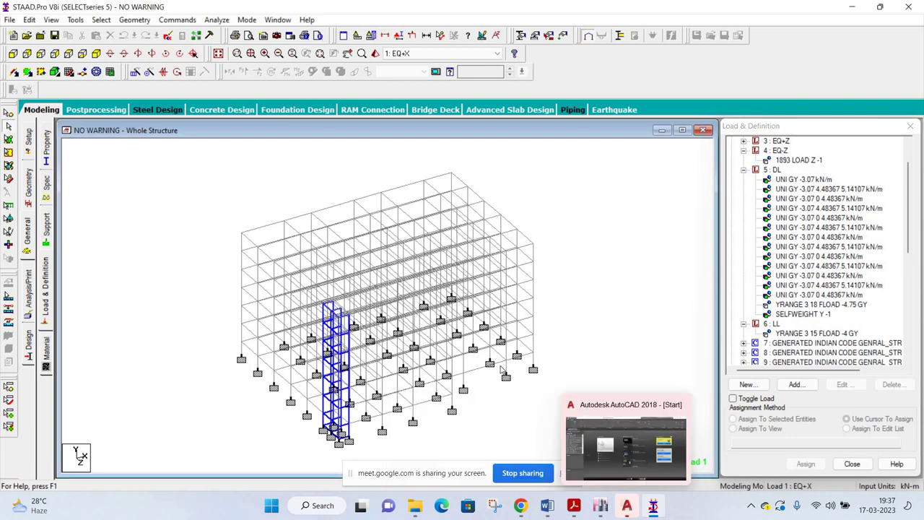
- Dismiss the recovery prompt, close the Drawing Recovery Manager, and zoom the hotel floor plans
key(Return)
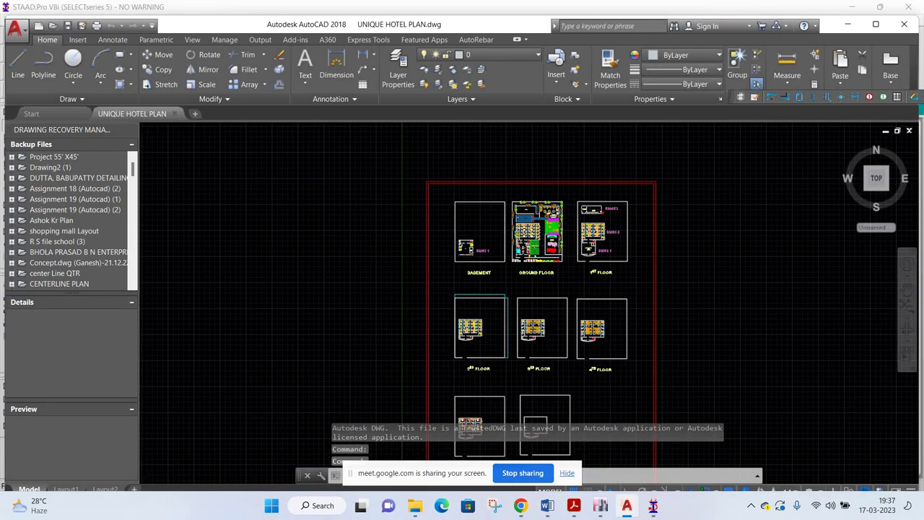
scroll(556, 228, up, 3)
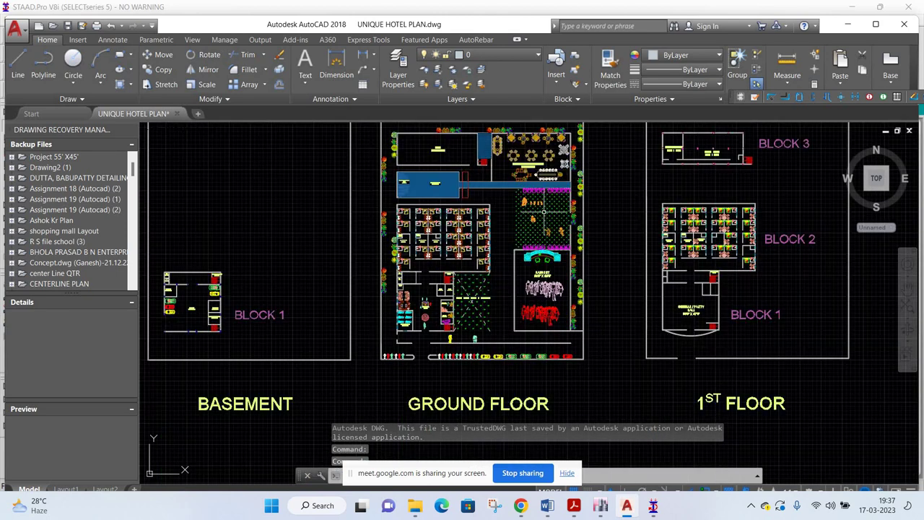
scroll(458, 296, up, 4)
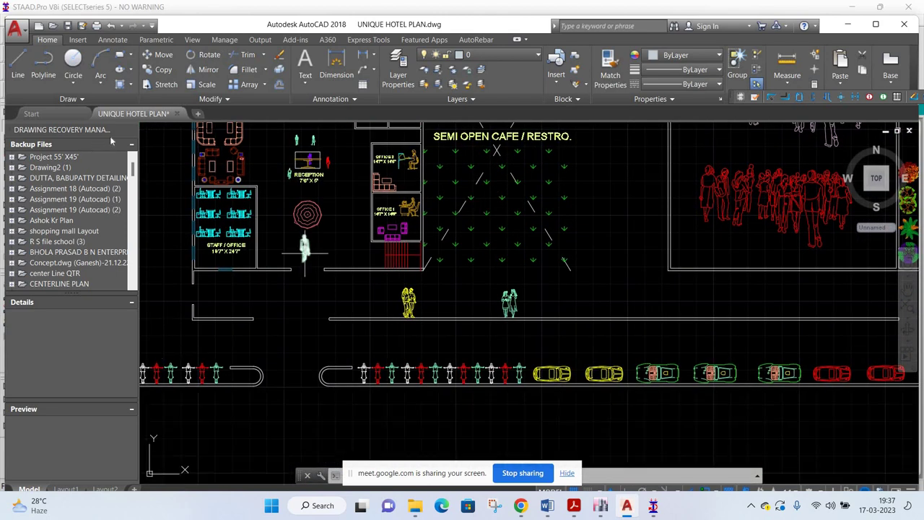
mouse_move(72, 129)
click(131, 129)
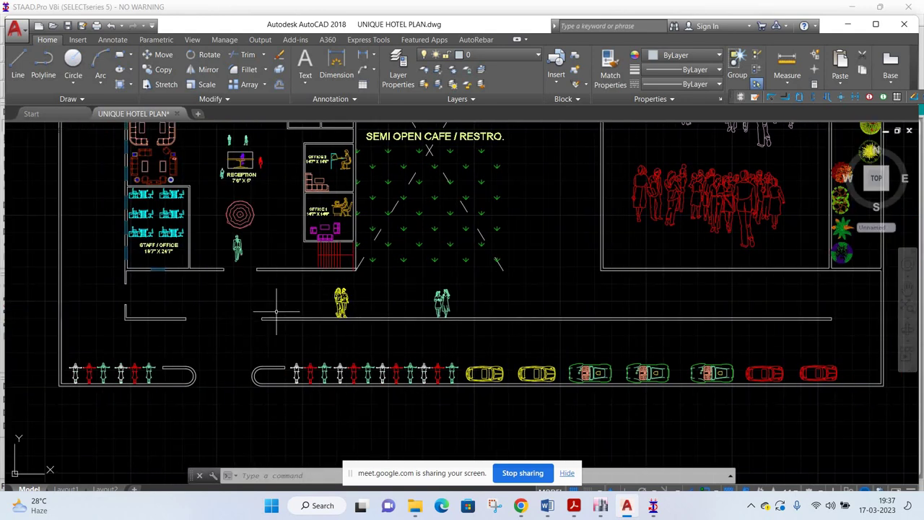
scroll(345, 317, down, 2)
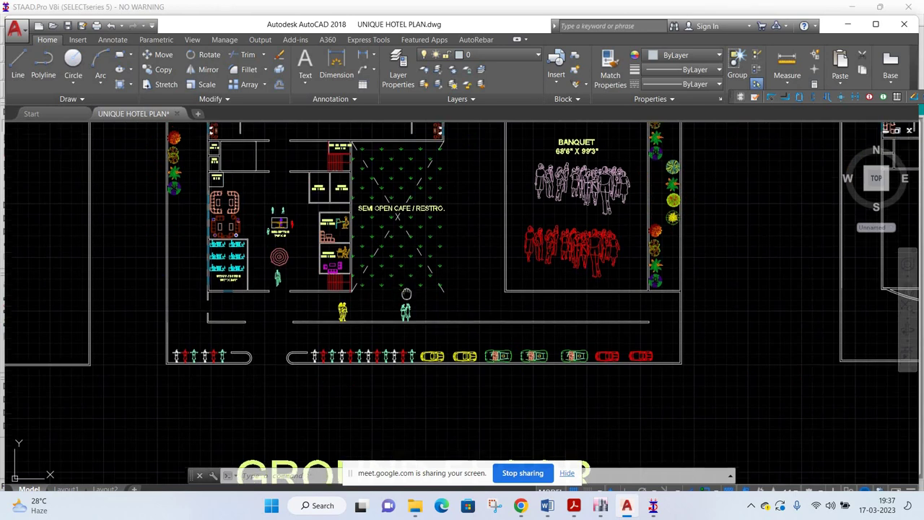
scroll(402, 312, up, 2)
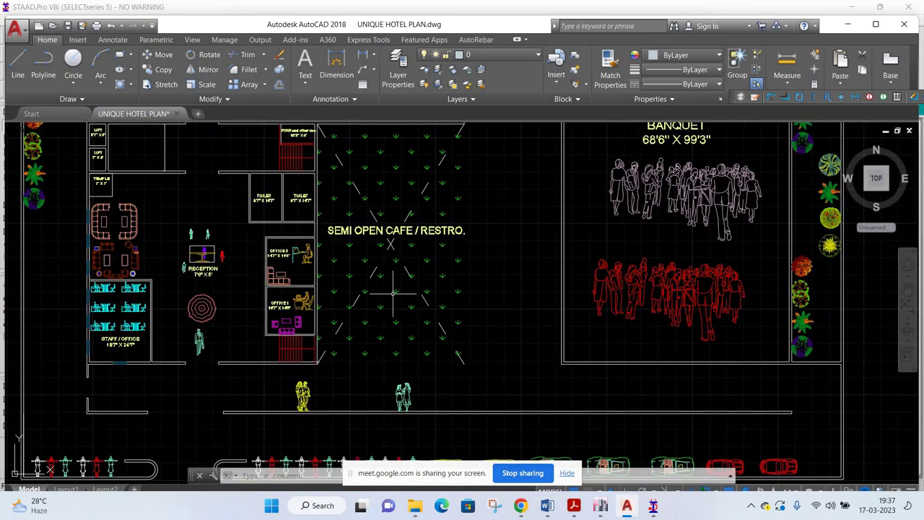
scroll(434, 334, down, 2)
scroll(317, 294, up, 4)
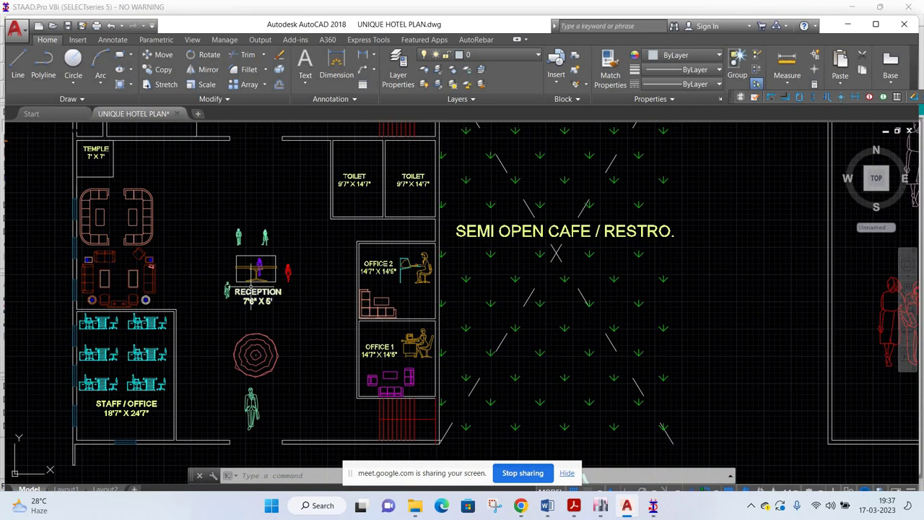
- Pan over the lifts, fire stair and upper bedrooms of the ground-floor plan
drag(219, 217, 247, 309)
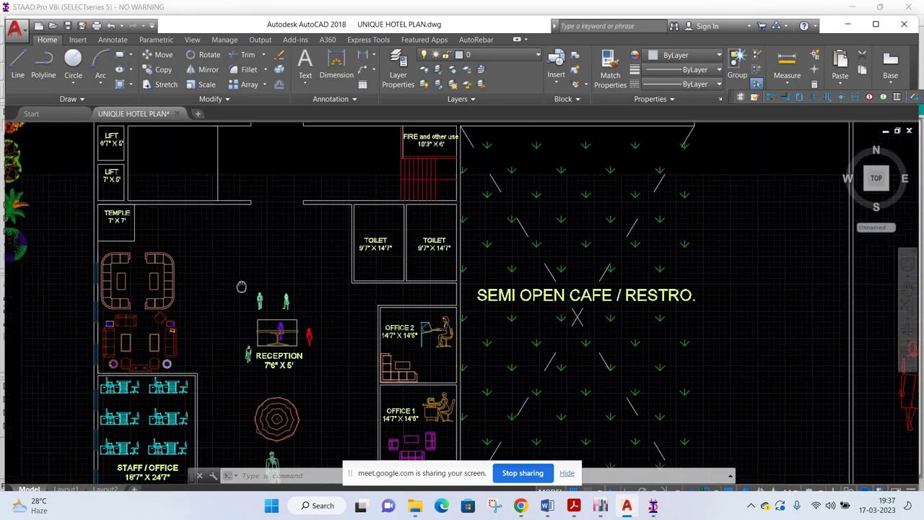
drag(281, 193, 294, 281)
drag(306, 203, 308, 319)
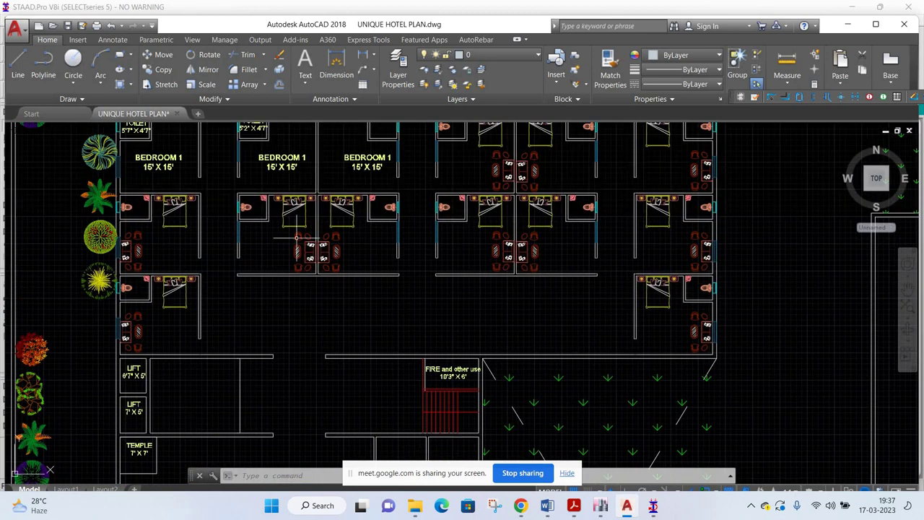
drag(296, 234, 293, 288)
drag(320, 203, 322, 269)
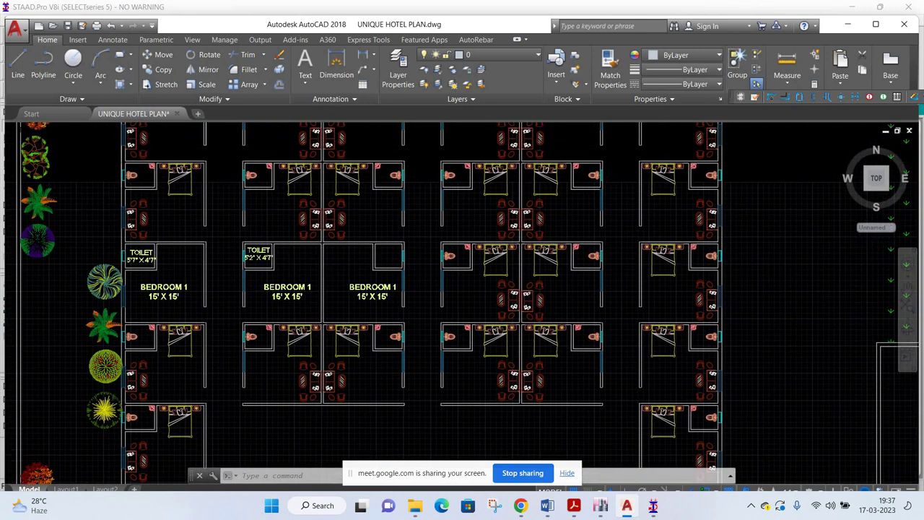
mouse_move(329, 133)
mouse_down()
mouse_move(334, 215)
mouse_move(246, 217)
mouse_up()
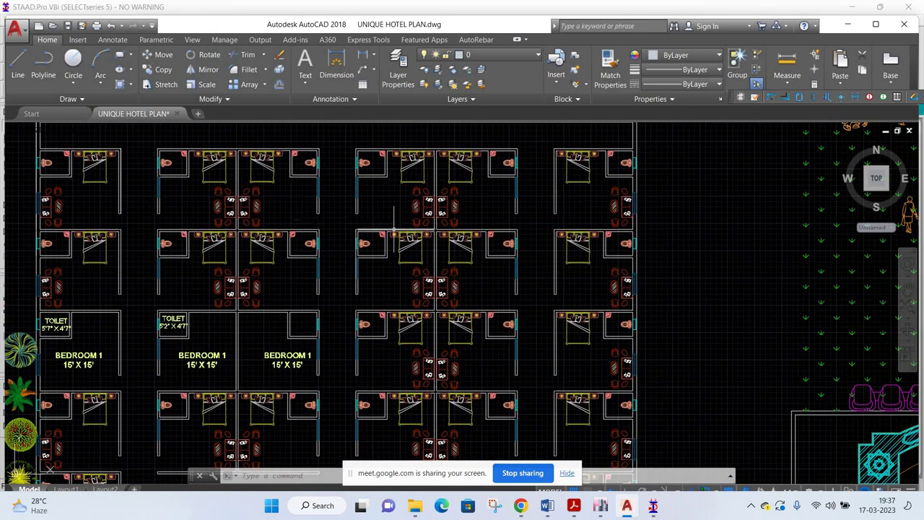
scroll(405, 218, down, 3)
scroll(408, 219, down, 3)
scroll(410, 220, down, 2)
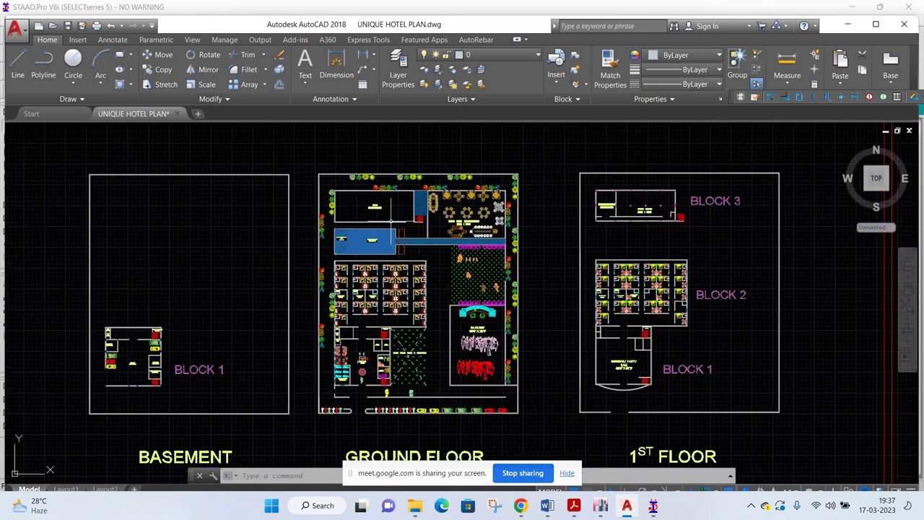
scroll(390, 172, up, 8)
scroll(392, 216, down, 5)
scroll(369, 182, up, 5)
scroll(357, 179, down, 8)
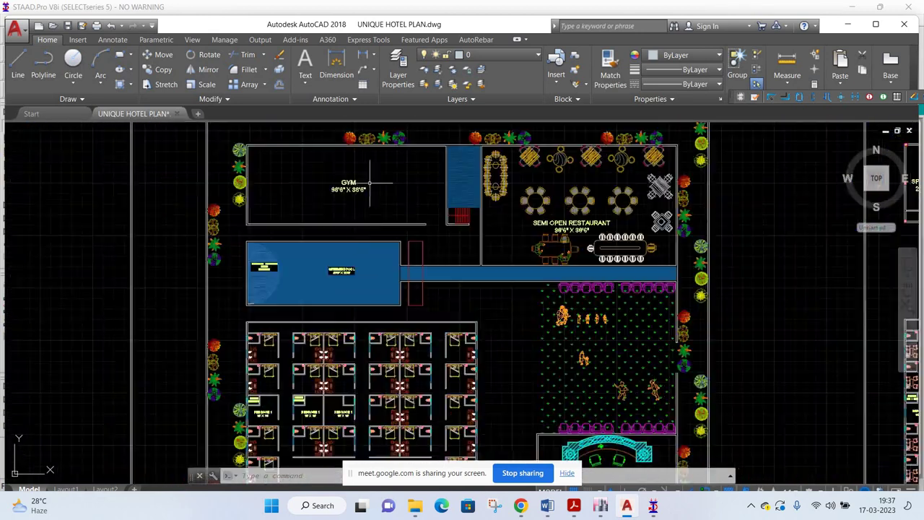
scroll(345, 231, up, 8)
scroll(342, 254, down, 5)
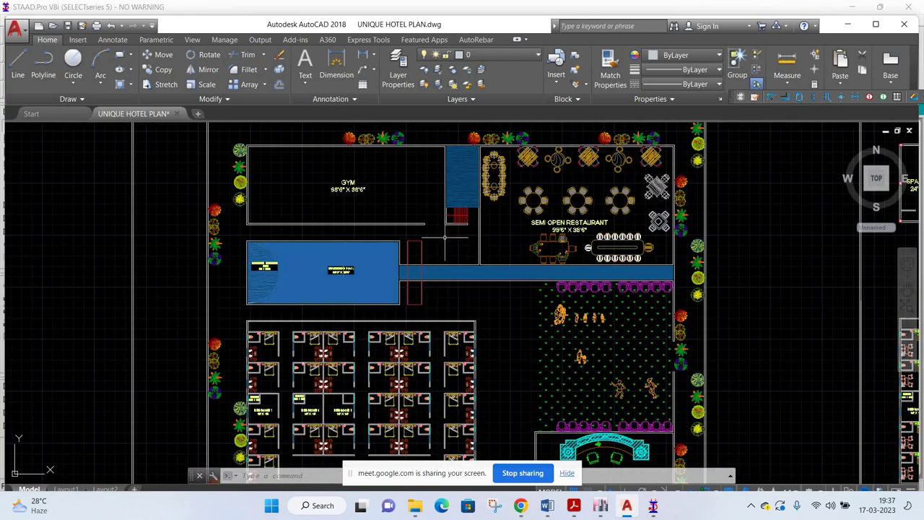
drag(611, 271, 397, 191)
scroll(401, 203, down, 3)
scroll(404, 211, up, 1)
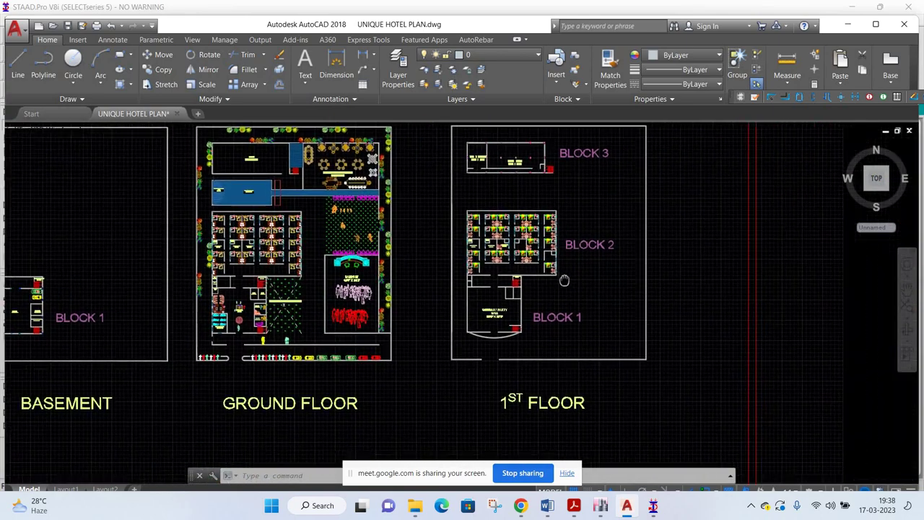
scroll(569, 281, up, 5)
scroll(433, 303, up, 3)
scroll(325, 333, down, 3)
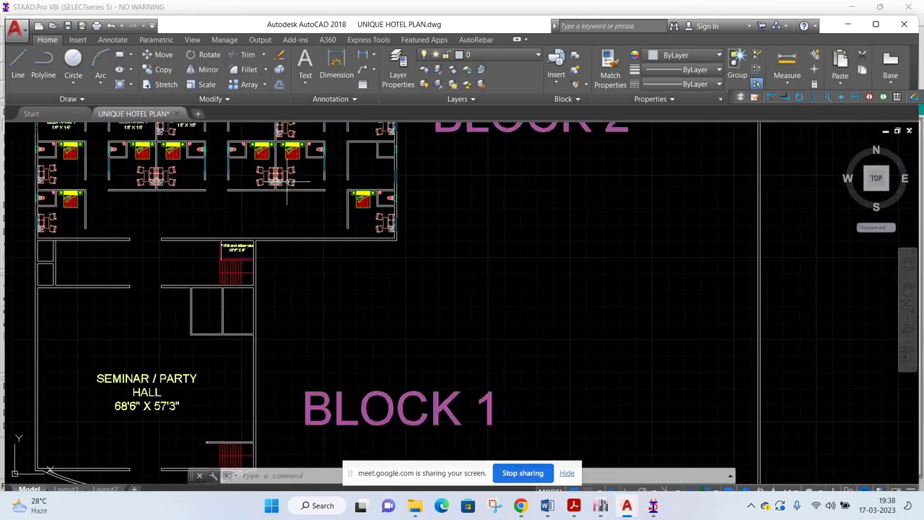
scroll(314, 342, up, 3)
drag(314, 342, 528, 286)
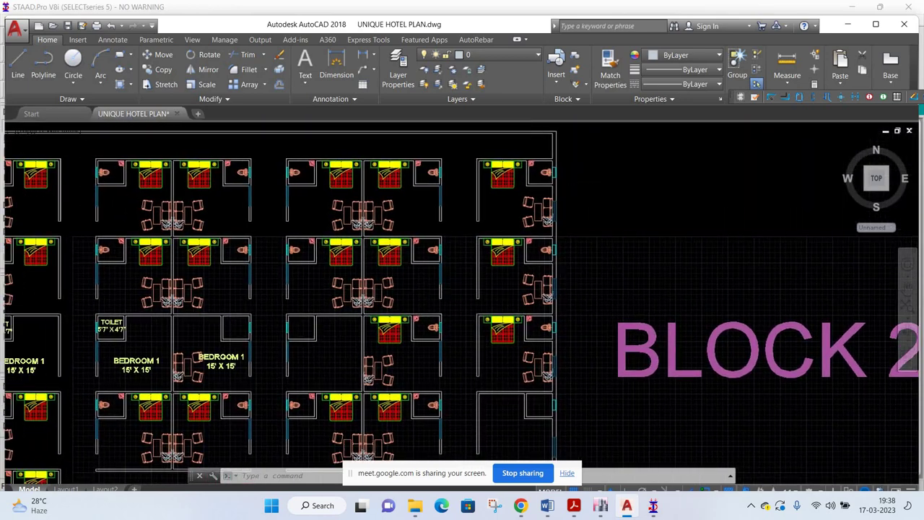
scroll(426, 276, down, 4)
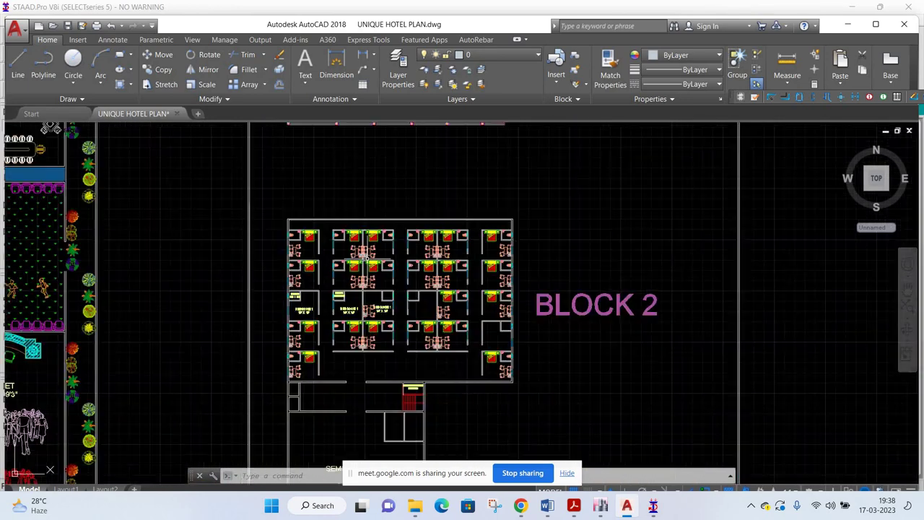
drag(418, 169, 414, 328)
scroll(434, 246, down, 5)
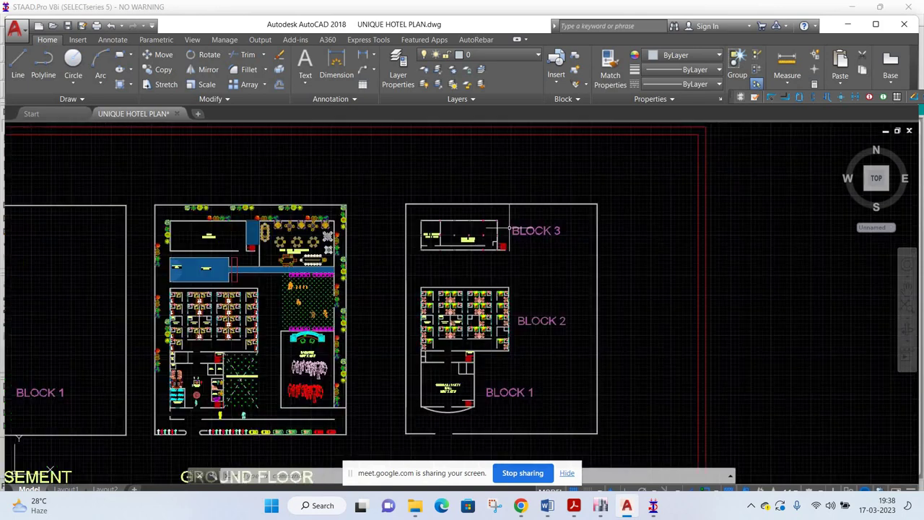
scroll(434, 246, down, 3)
scroll(434, 246, down, 5)
scroll(479, 282, up, 5)
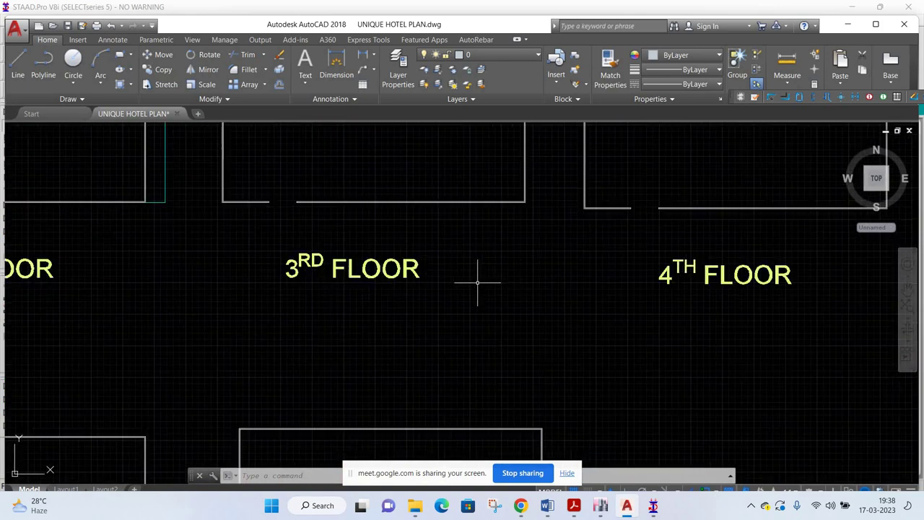
drag(440, 365, 653, 126)
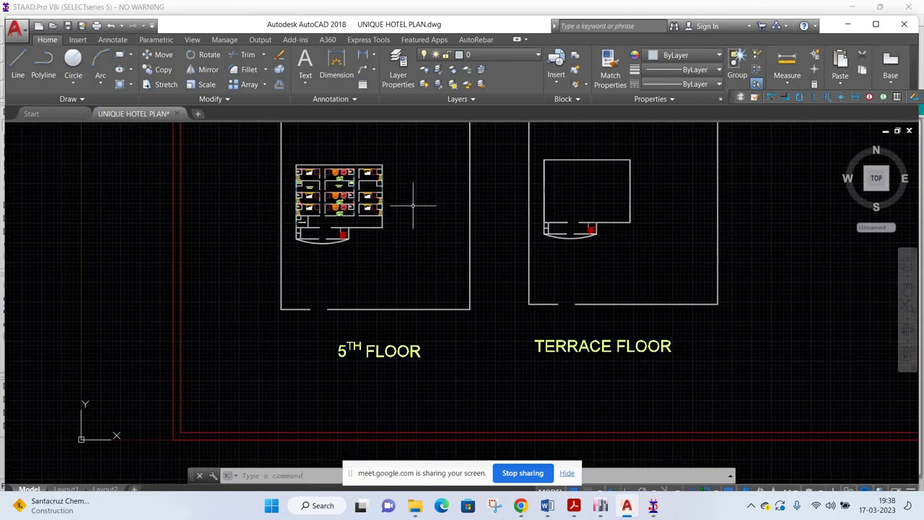
scroll(341, 188, up, 4)
scroll(341, 186, up, 4)
scroll(341, 188, up, 3)
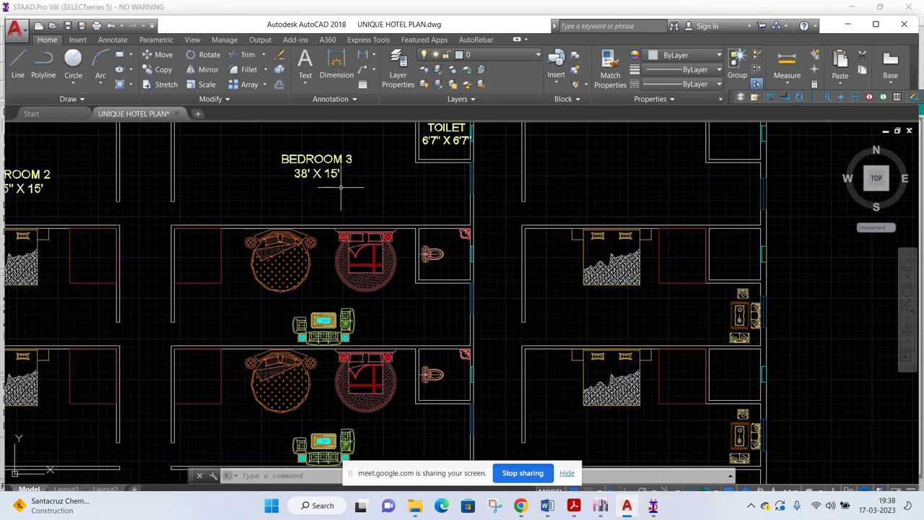
scroll(361, 180, down, 10)
scroll(375, 179, down, 5)
drag(379, 170, 381, 306)
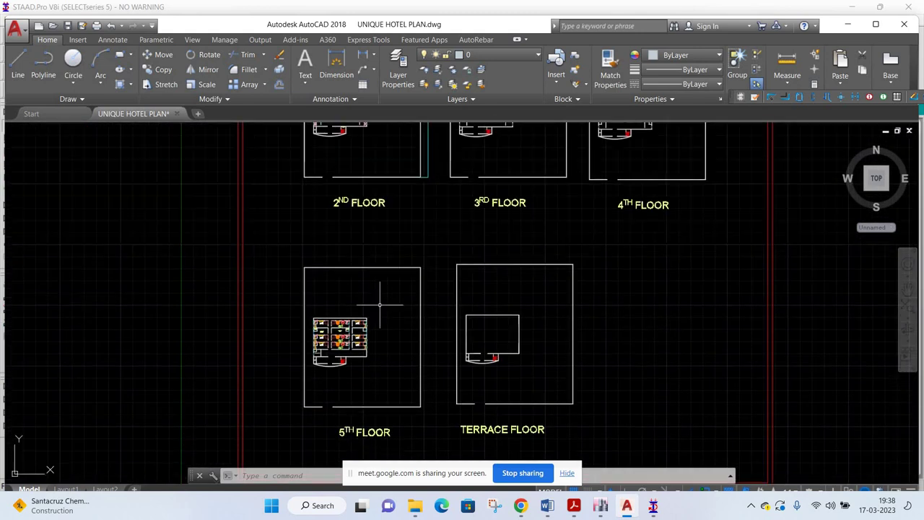
scroll(380, 306, down, 6)
scroll(385, 273, down, 2)
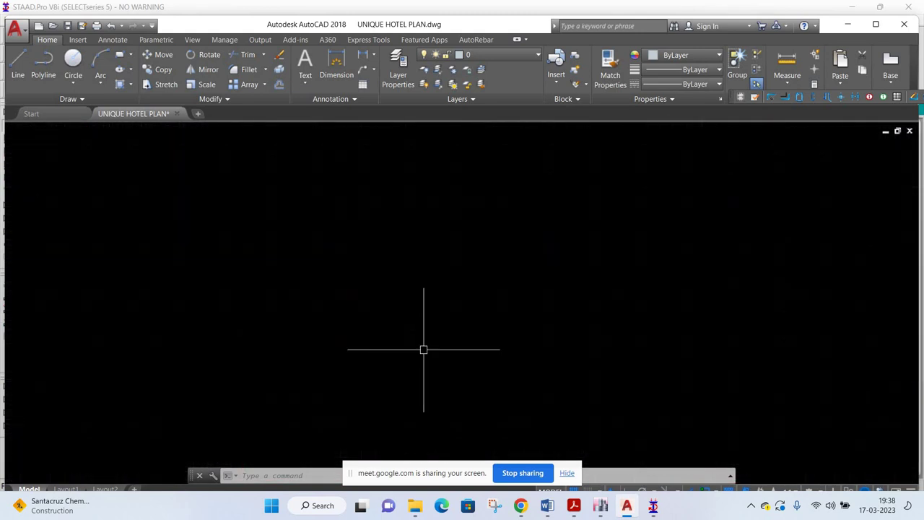
scroll(385, 274, up, 3)
scroll(386, 277, up, 5)
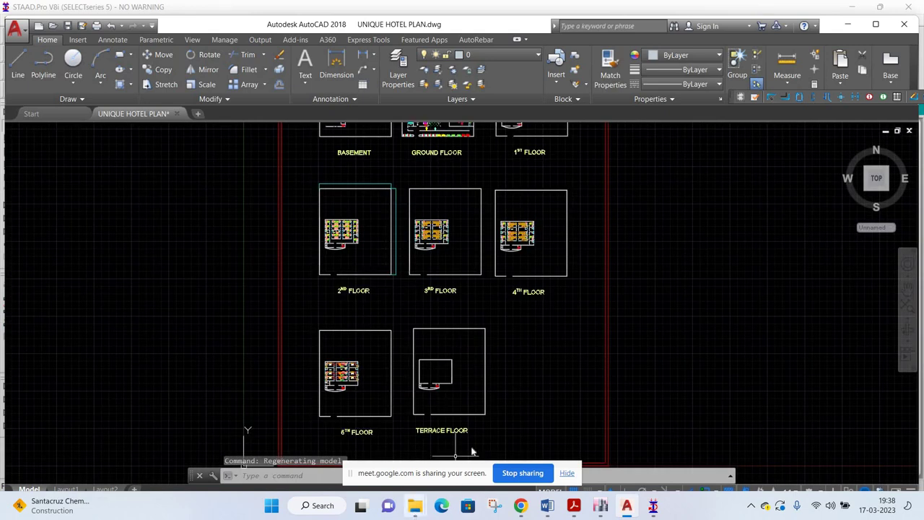
mouse_move(415, 505)
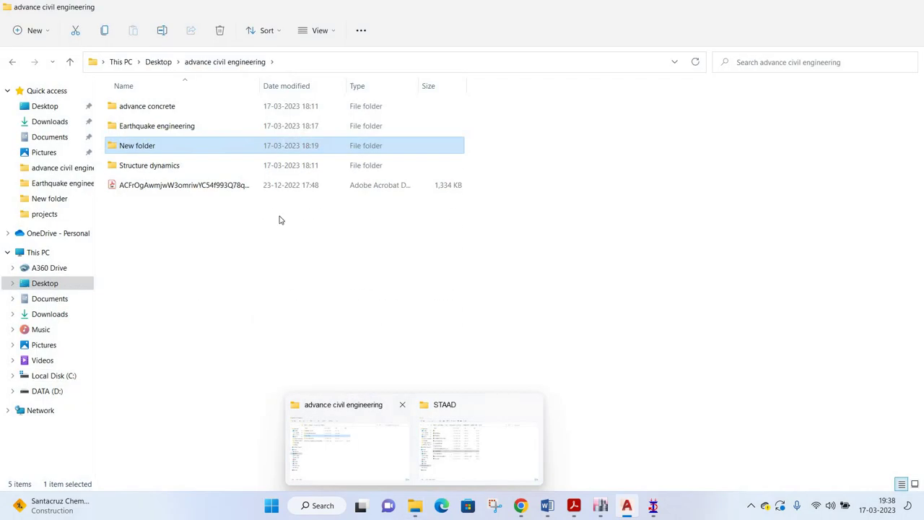
- Open ELEVATION SECTION.dwg from the UNIQUE HOTEL project's AUTOCAD folder
click(445, 452)
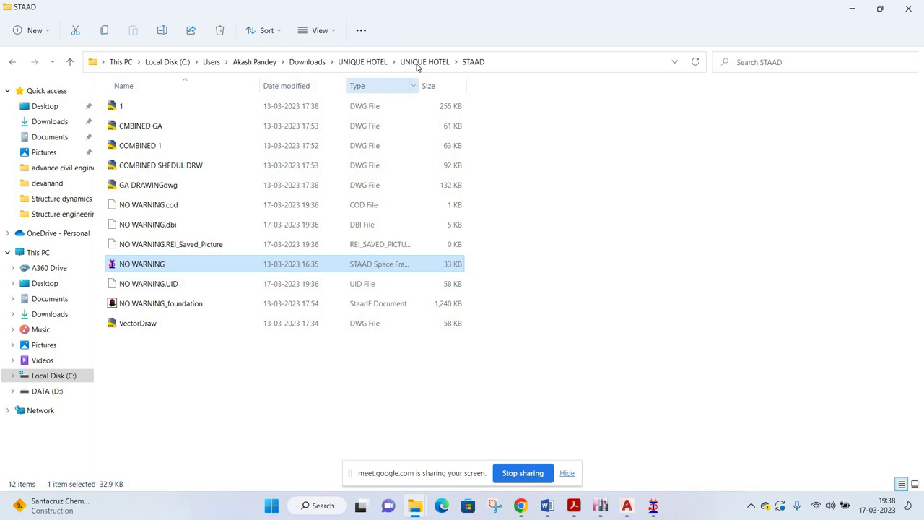
click(425, 62)
double_click(194, 108)
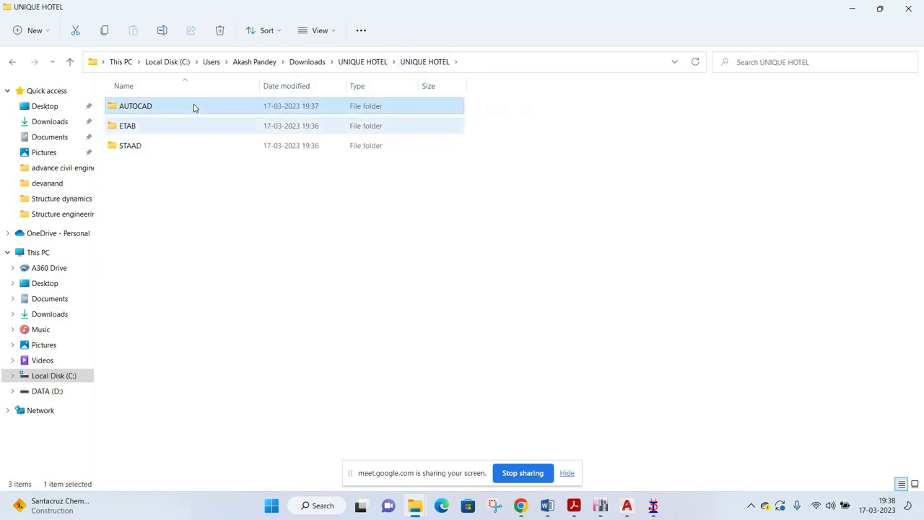
double_click(184, 127)
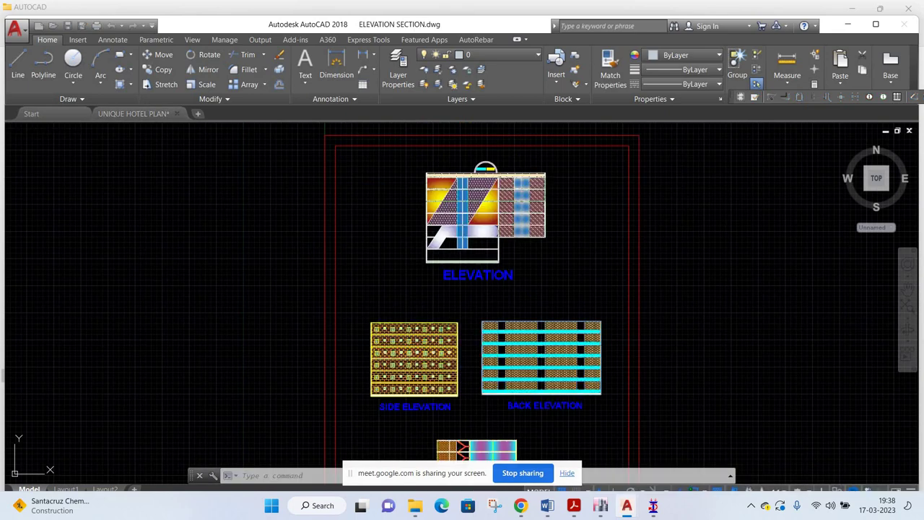
- Zoom and pan over the UNIQUE HOTEL front facade, then fit all elevations into view
scroll(490, 174, up, 2)
scroll(473, 174, up, 4)
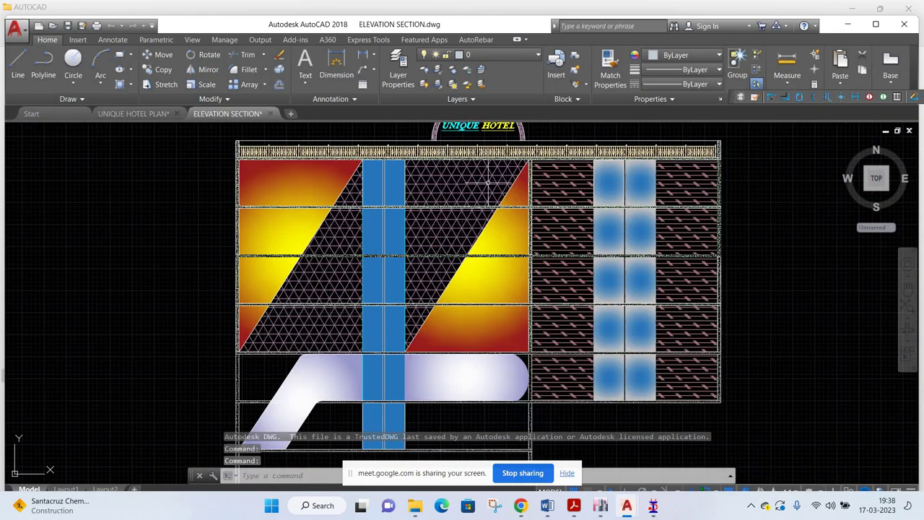
scroll(474, 173, up, 2)
scroll(474, 174, up, 2)
drag(501, 295, 502, 311)
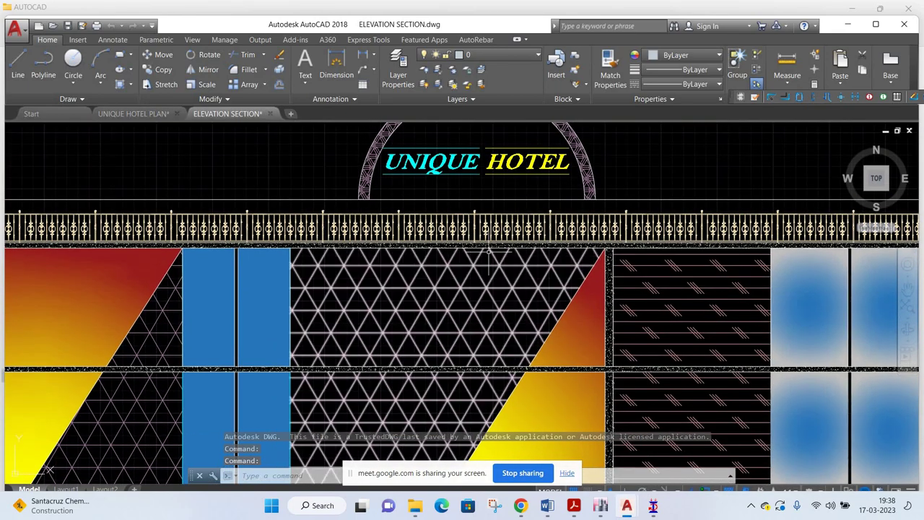
scroll(530, 240, down, 4)
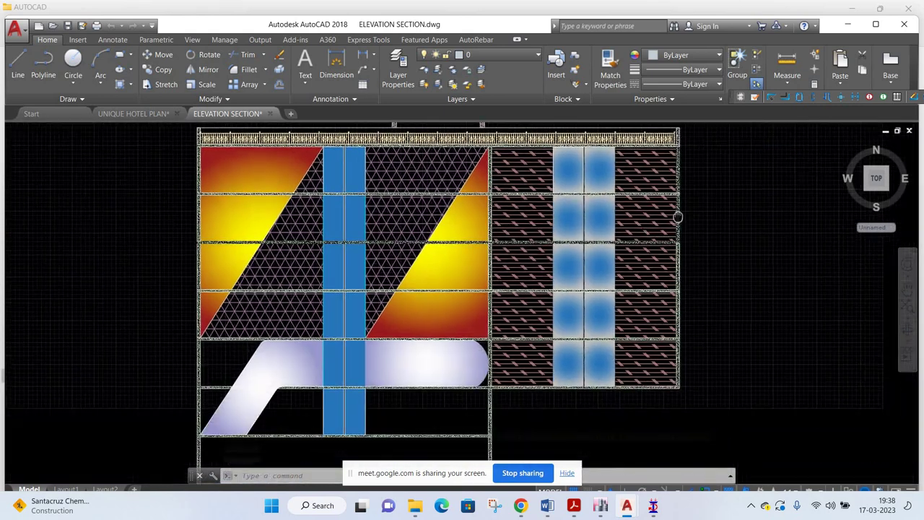
drag(531, 240, 479, 152)
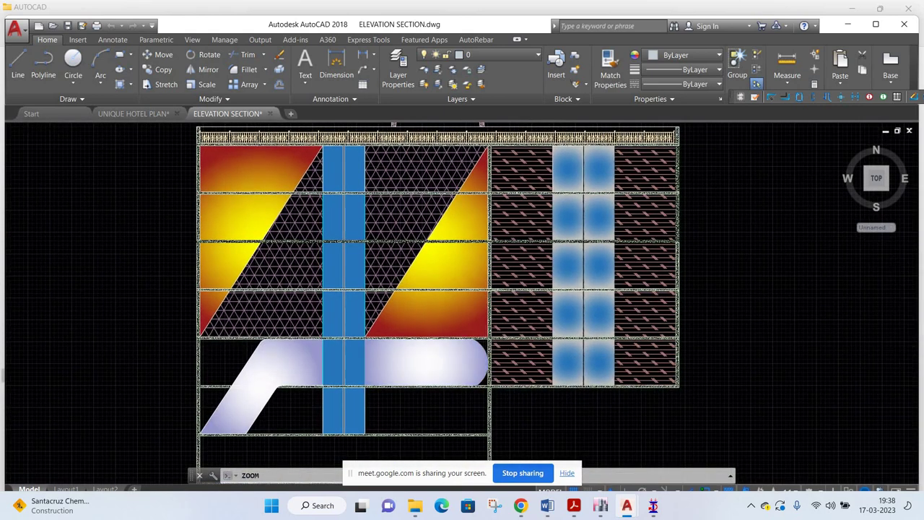
middle_click(503, 268)
- Zoom across the side elevation, back elevation and section drawings
scroll(523, 206, up, 5)
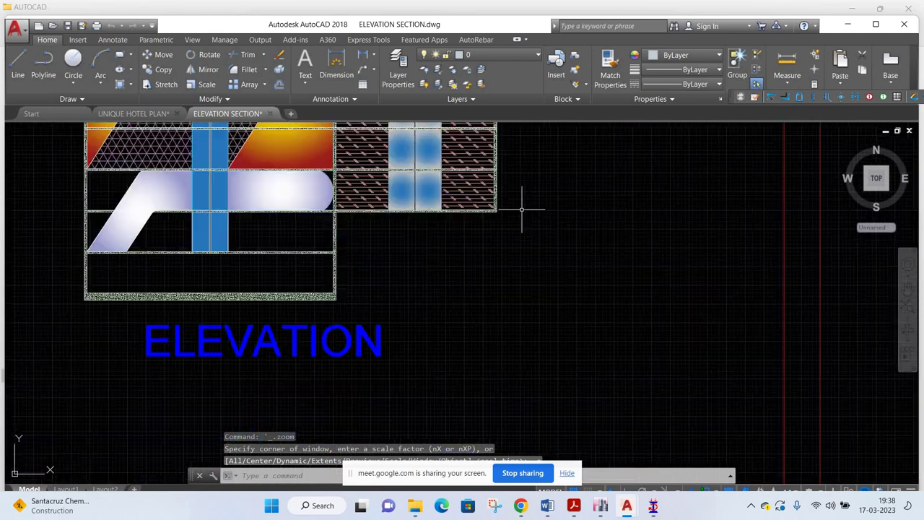
scroll(508, 220, up, 3)
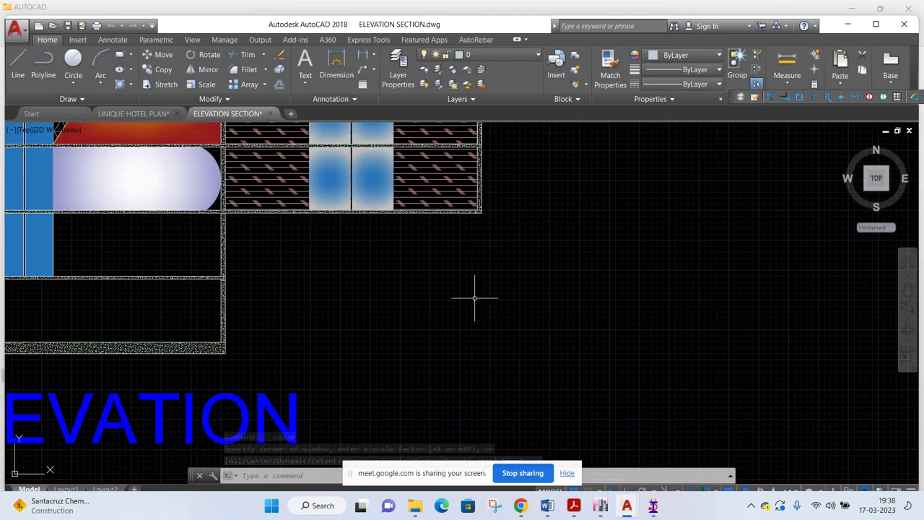
scroll(474, 296, down, 2)
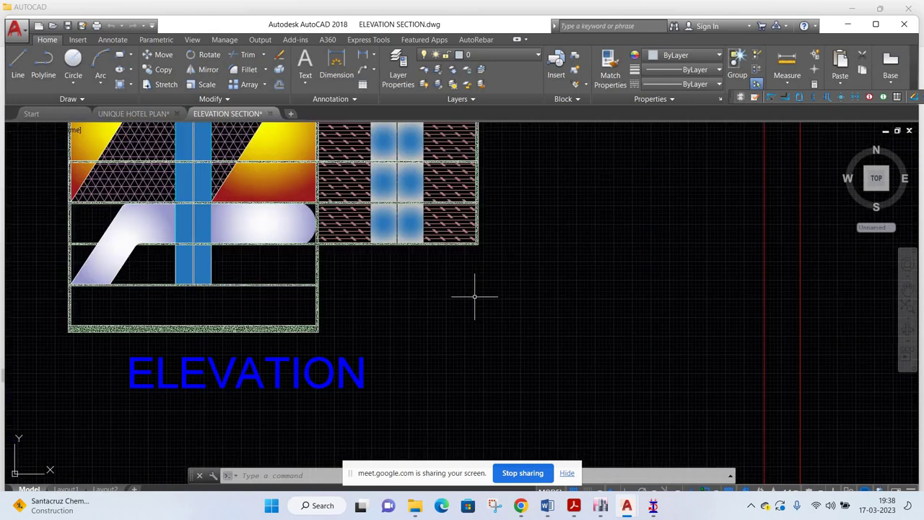
scroll(476, 296, down, 2)
scroll(478, 296, down, 3)
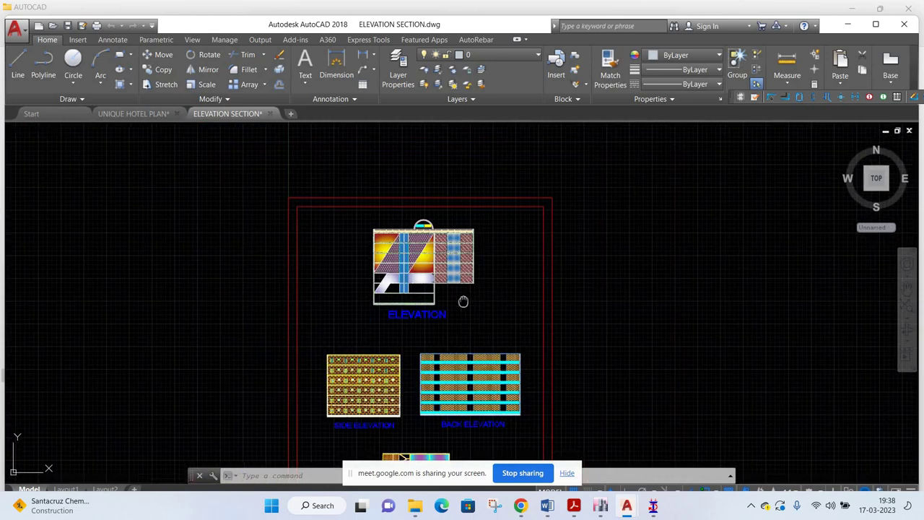
scroll(417, 296, up, 5)
right_click(427, 310)
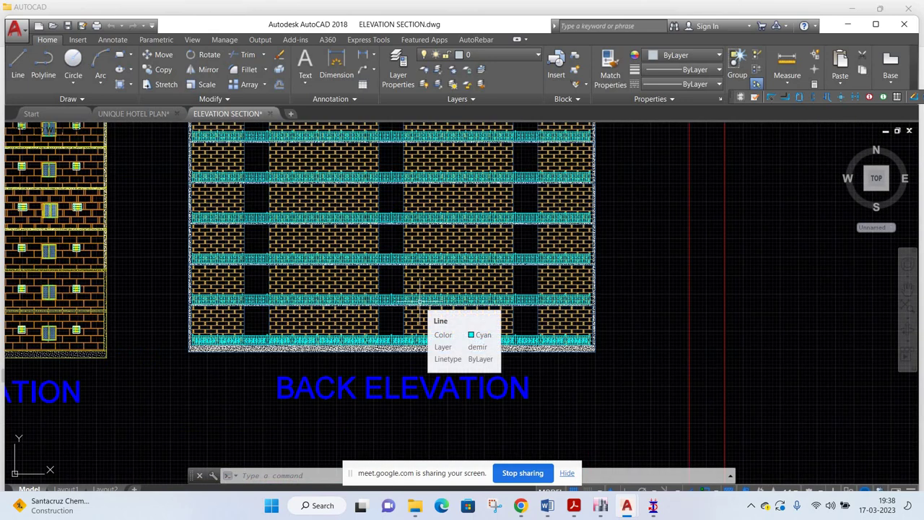
scroll(427, 311, down, 2)
scroll(324, 322, up, 7)
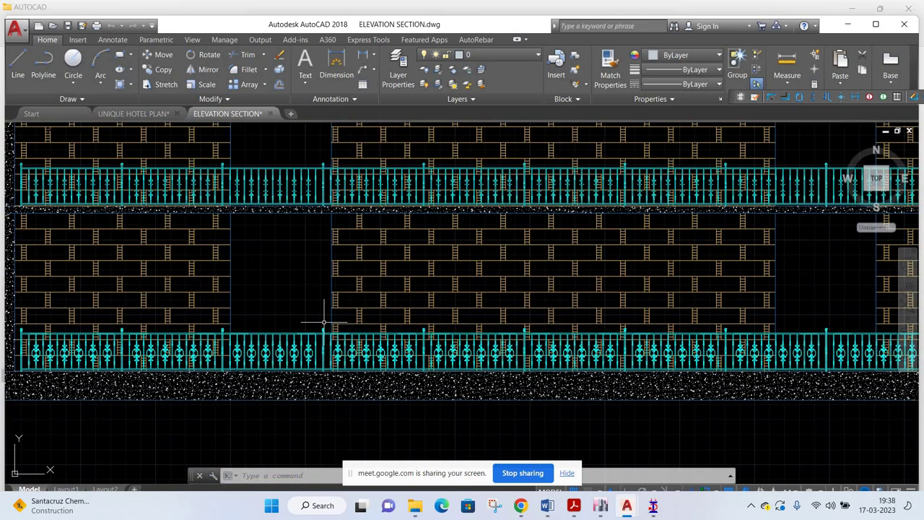
scroll(324, 323, down, 3)
scroll(454, 289, down, 2)
scroll(204, 318, down, 2)
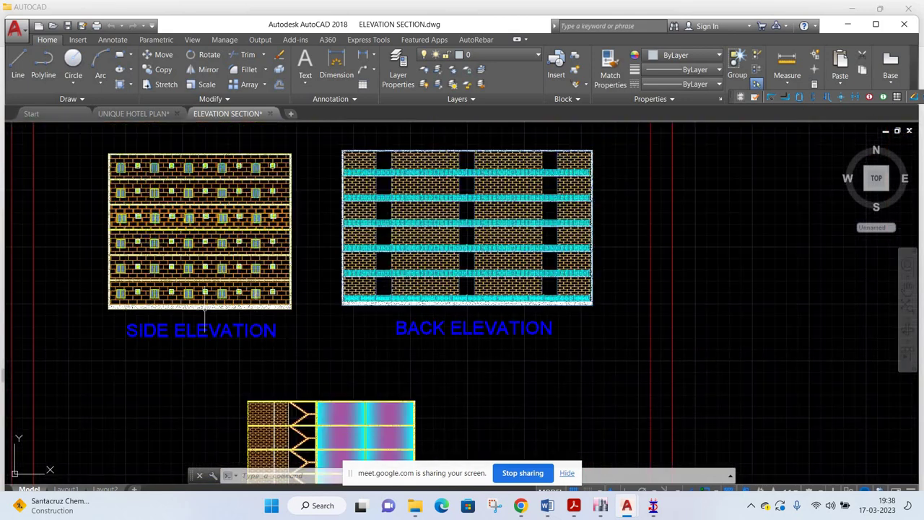
scroll(326, 246, down, 2)
scroll(377, 266, up, 2)
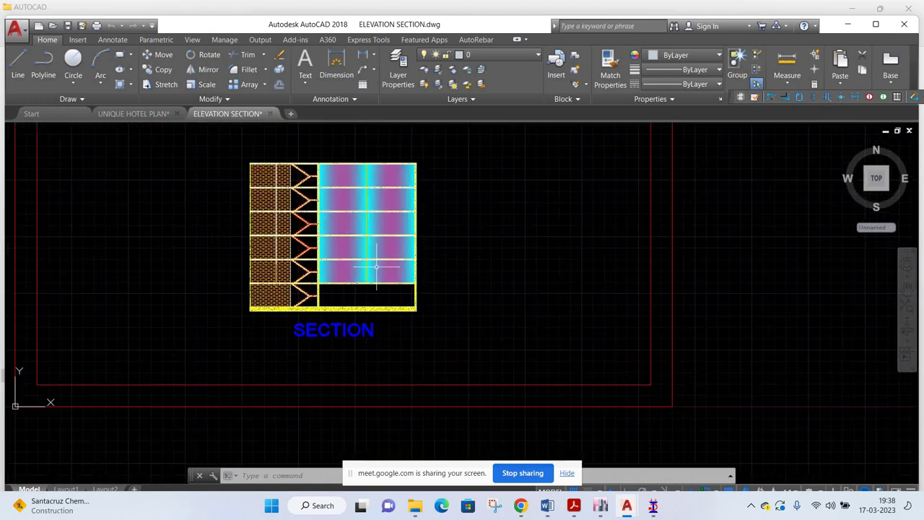
scroll(377, 267, up, 2)
scroll(381, 265, up, 2)
scroll(273, 273, up, 4)
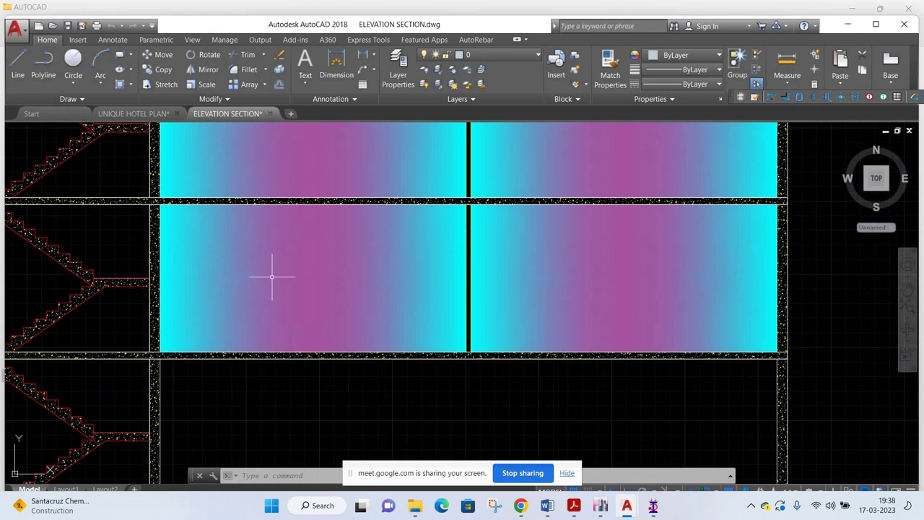
scroll(272, 277, down, 4)
scroll(273, 277, down, 2)
scroll(350, 310, down, 2)
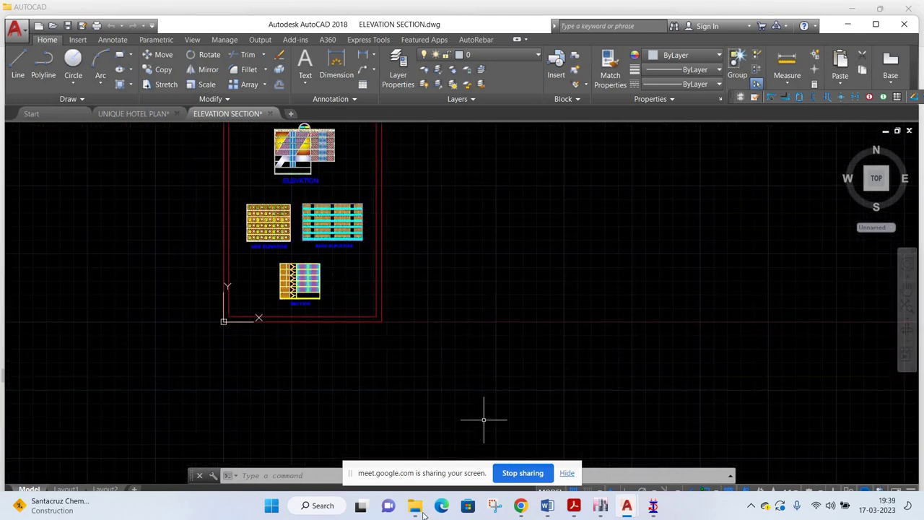
- Open the column and beam layout drawing from the AUTOCAD folder
click(415, 505)
click(474, 433)
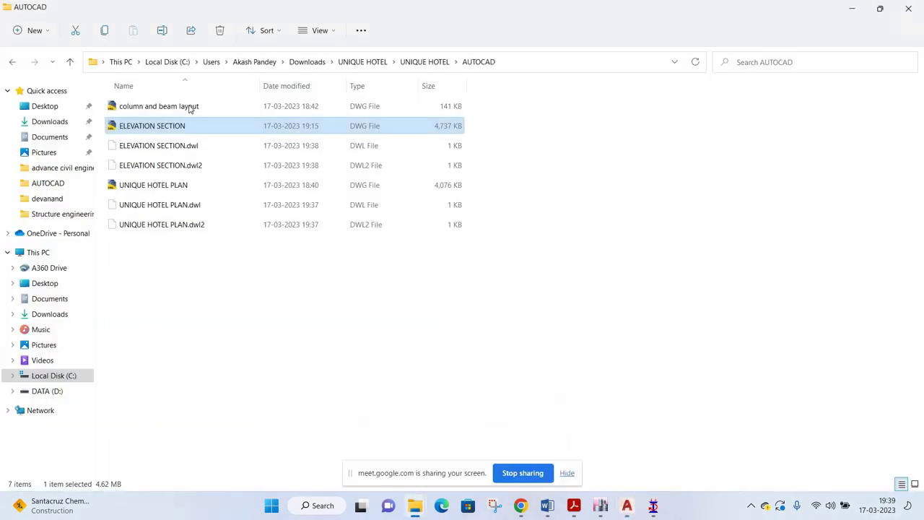
double_click(187, 109)
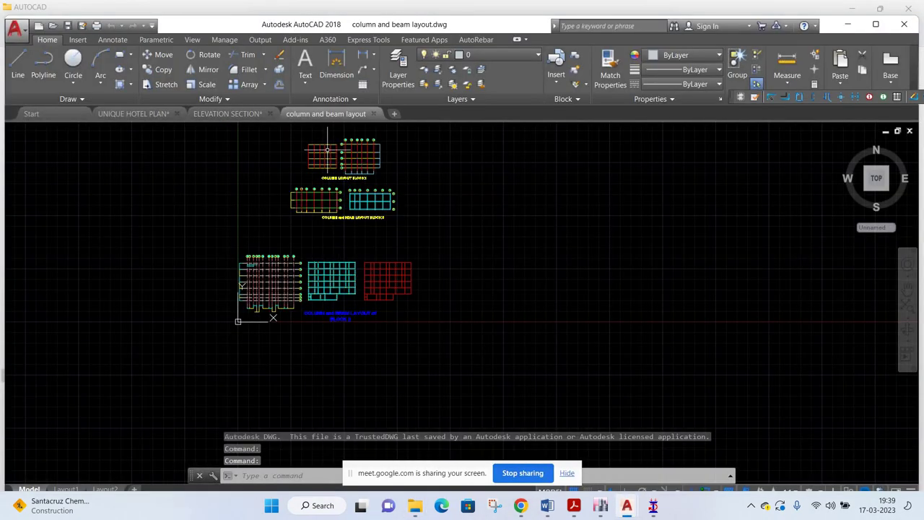
- Zoom and pan to the Block 3 and Block 2 column and beam layouts
scroll(366, 196, up, 4)
scroll(366, 196, up, 2)
scroll(414, 187, up, 2)
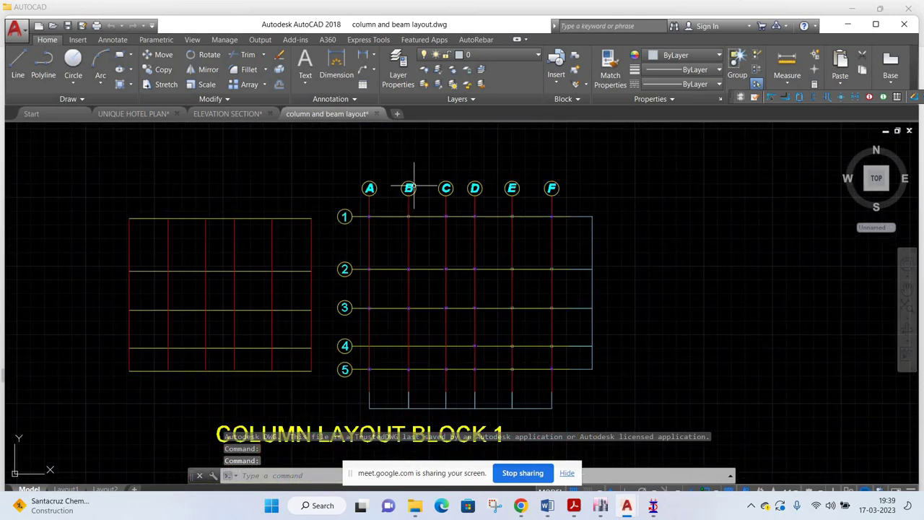
scroll(530, 328, down, 2)
drag(528, 330, 501, 198)
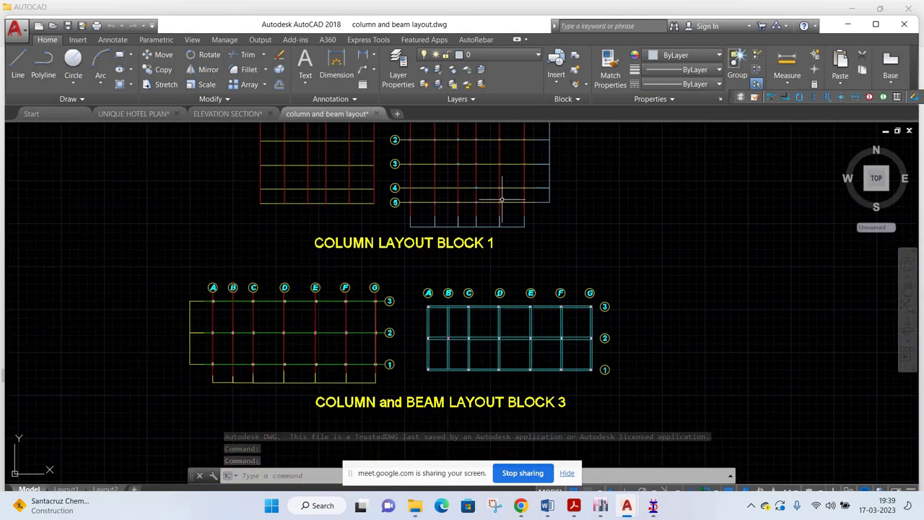
scroll(465, 309, up, 1)
scroll(464, 309, up, 5)
scroll(466, 310, down, 5)
drag(464, 332, 476, 248)
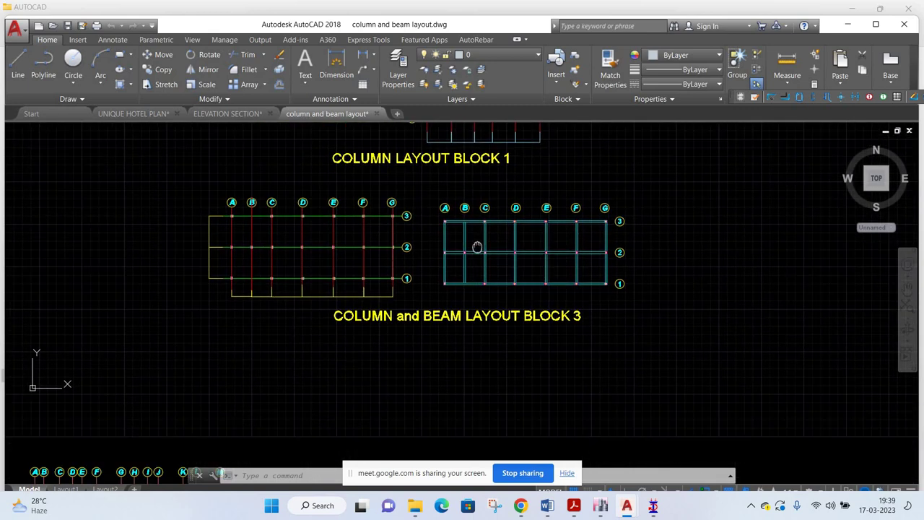
scroll(476, 248, down, 2)
scroll(476, 248, down, 2)
drag(462, 311, 424, 258)
- Pan toward the middle block's bays, then show the UNIQUE HOTEL folder in File Explorer
scroll(424, 258, up, 2)
scroll(369, 276, up, 3)
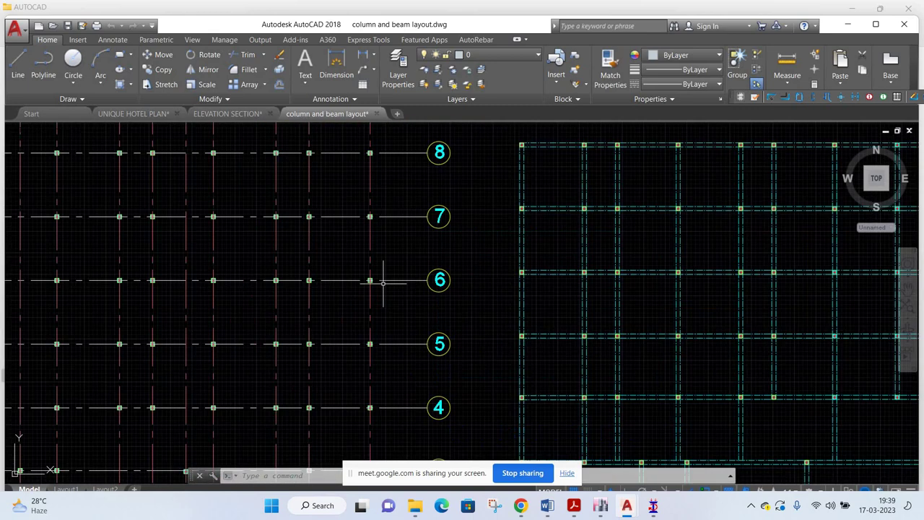
scroll(382, 283, down, 2)
drag(383, 284, 356, 200)
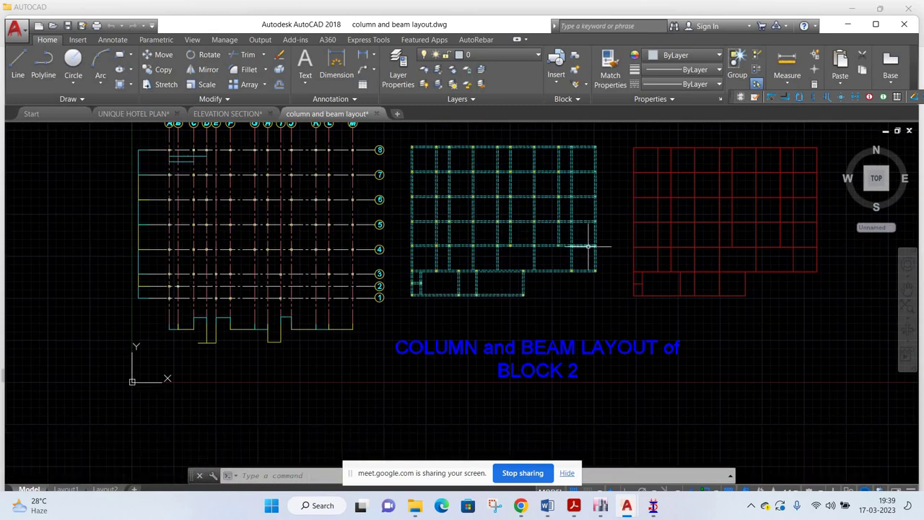
drag(588, 246, 547, 258)
scroll(534, 260, up, 8)
scroll(576, 452, down, 8)
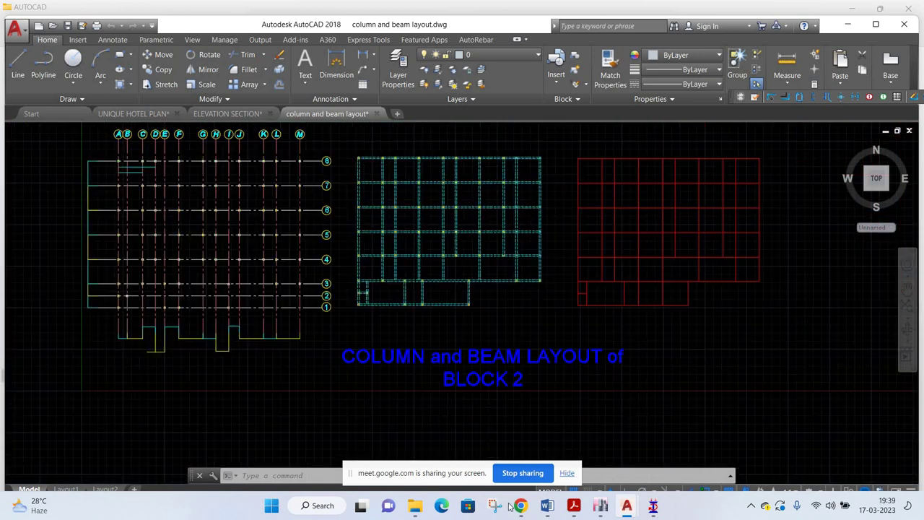
mouse_move(414, 506)
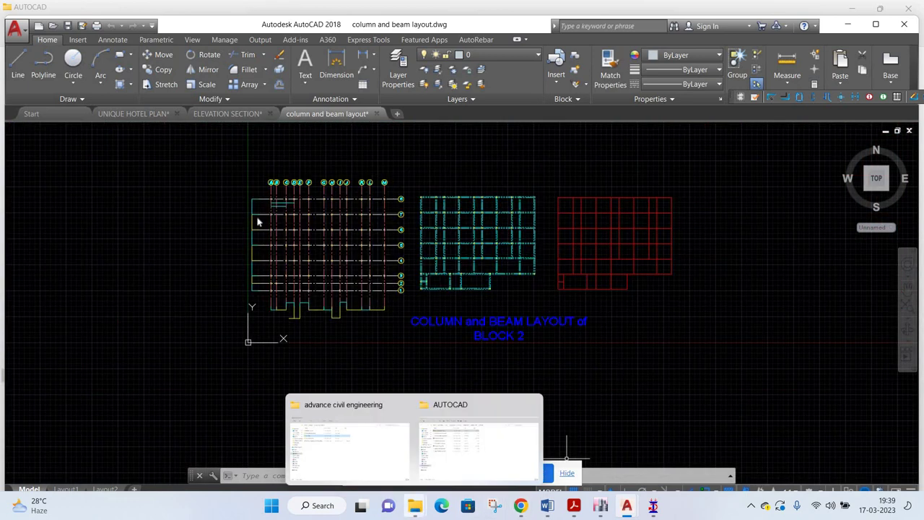
click(473, 434)
click(423, 62)
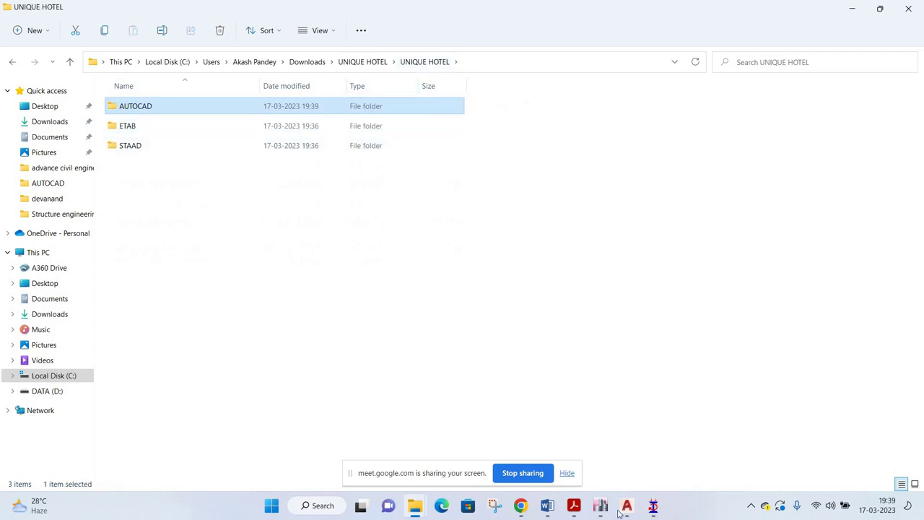
mouse_move(600, 505)
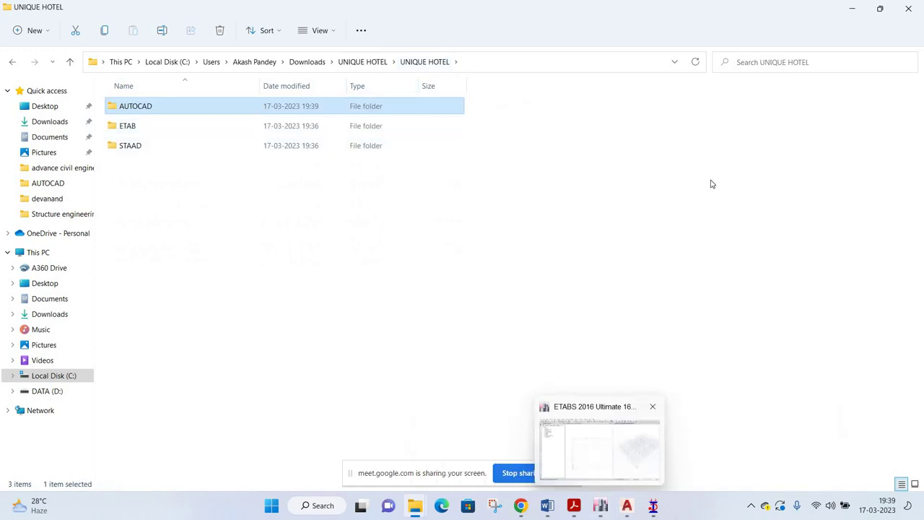
- Run Concrete Frame Design Start Design/Check on the HOTEL model and review the IS 456:2000 column rebar values
key(alt+Tab)
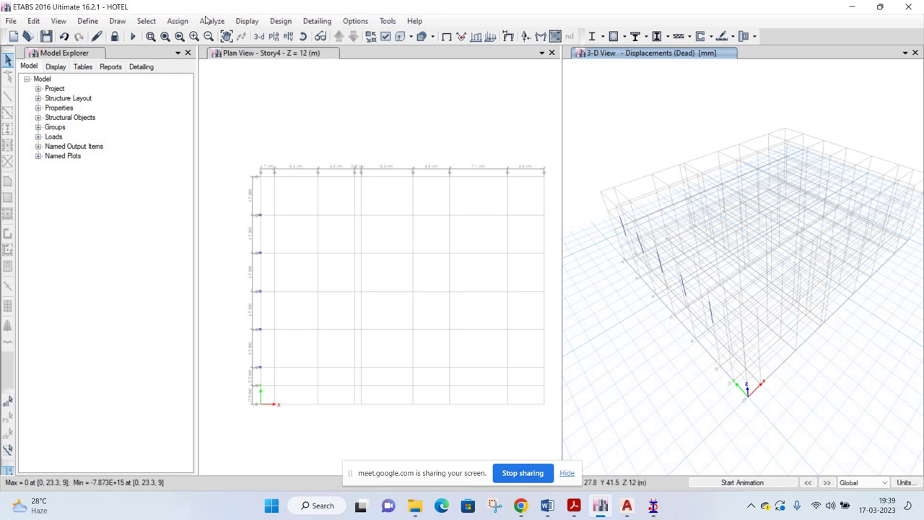
click(212, 20)
click(212, 21)
click(281, 21)
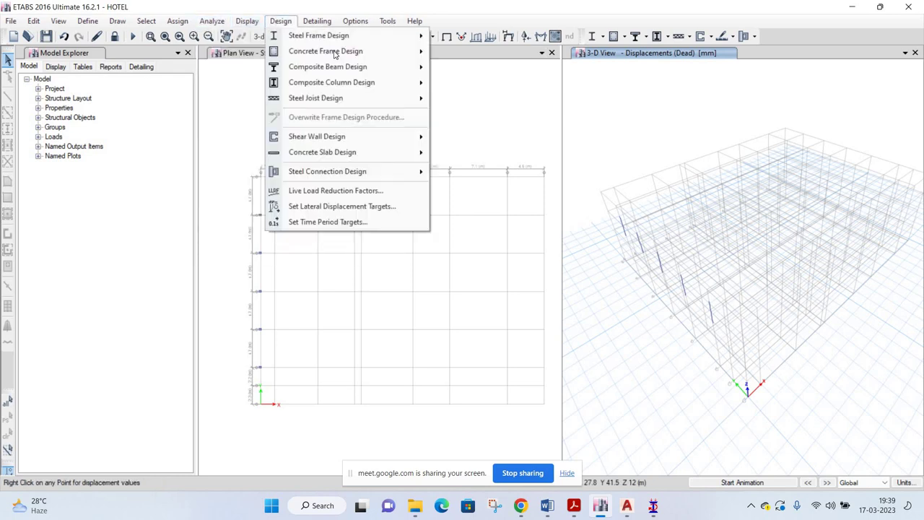
mouse_move(326, 51)
click(507, 157)
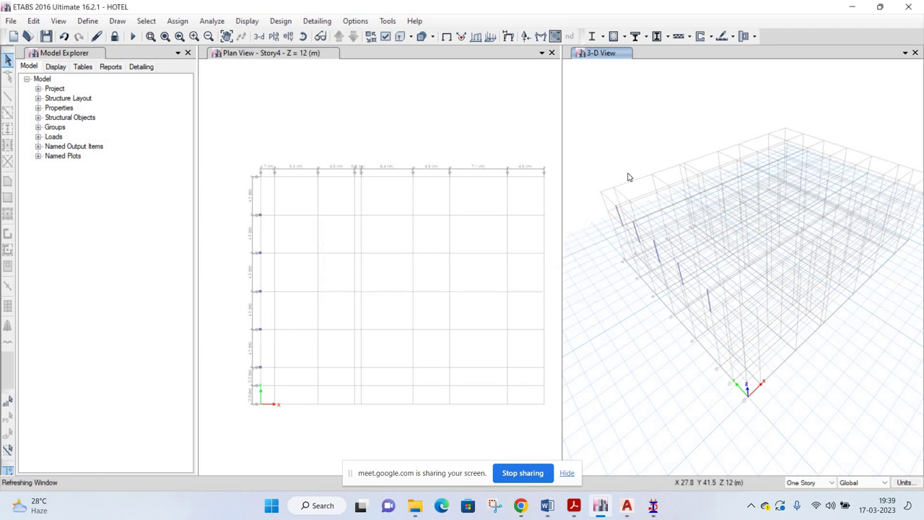
scroll(683, 295, up, 2)
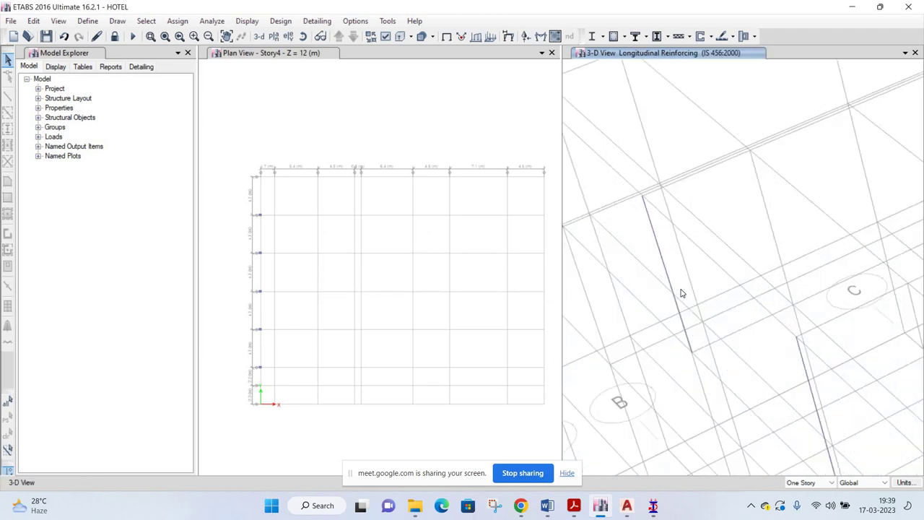
scroll(609, 220, up, 2)
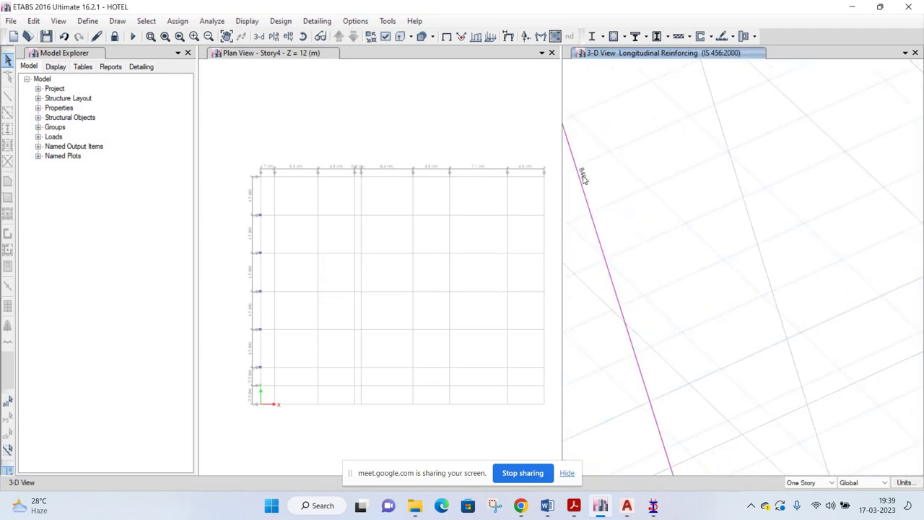
scroll(644, 206, down, 2)
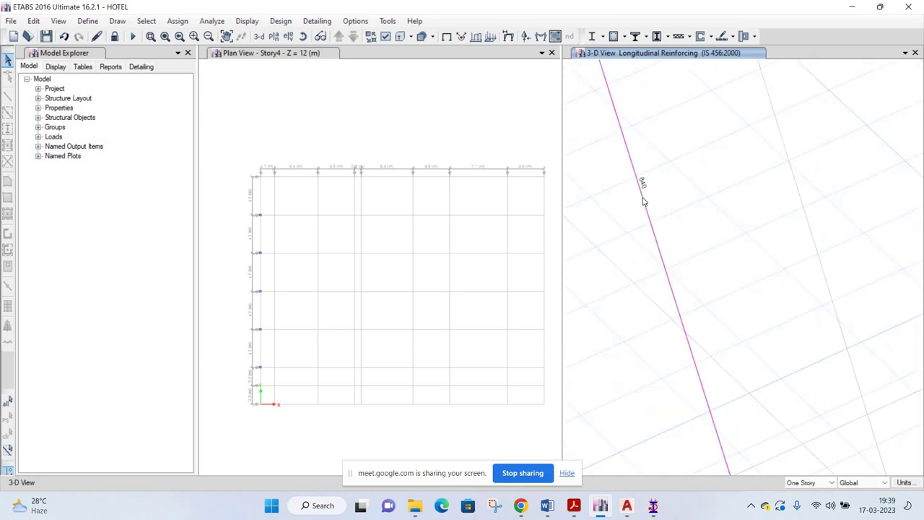
scroll(644, 202, down, 2)
scroll(644, 202, down, 2)
scroll(732, 222, down, 2)
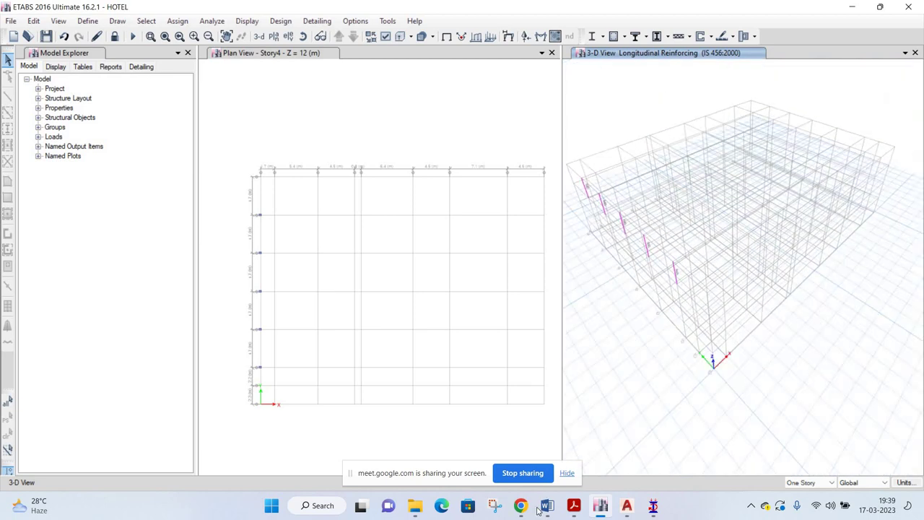
mouse_move(520, 505)
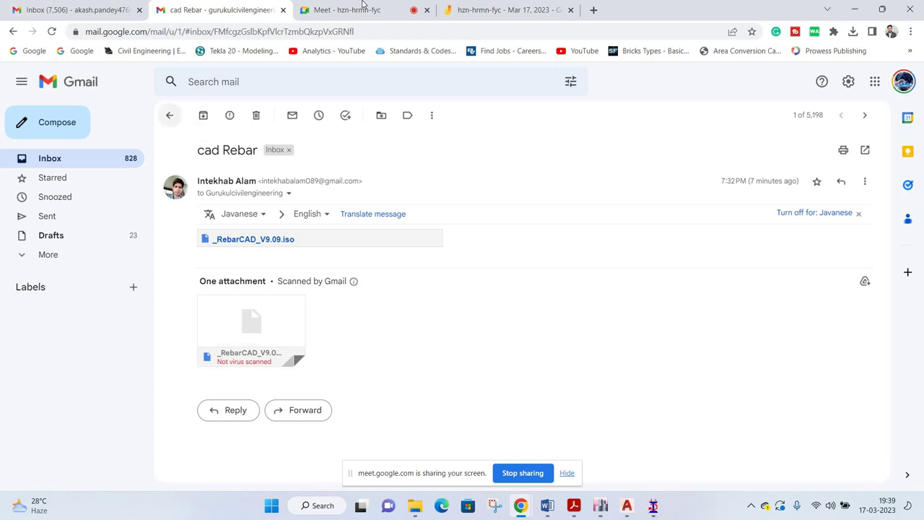
- Read the 'column beam or slab fail ho rha hai' email in Gmail, then return to the Meet call
click(169, 115)
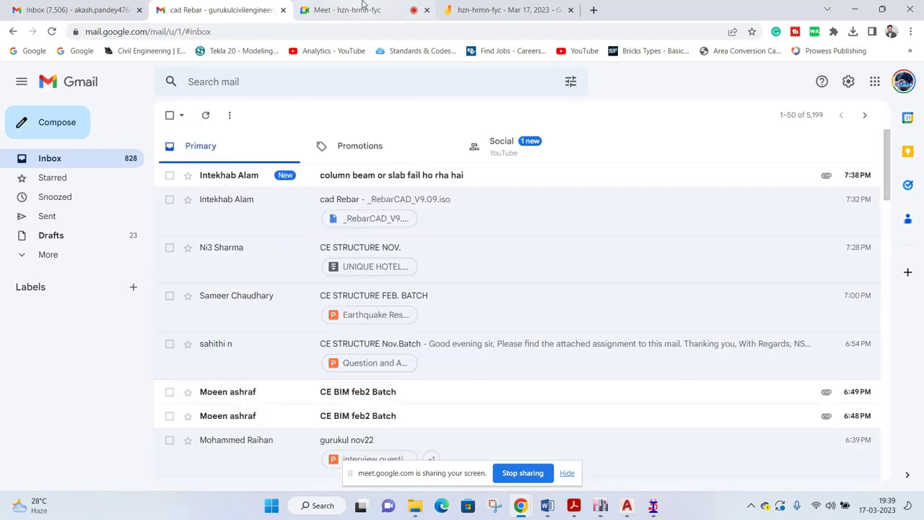
mouse_move(346, 10)
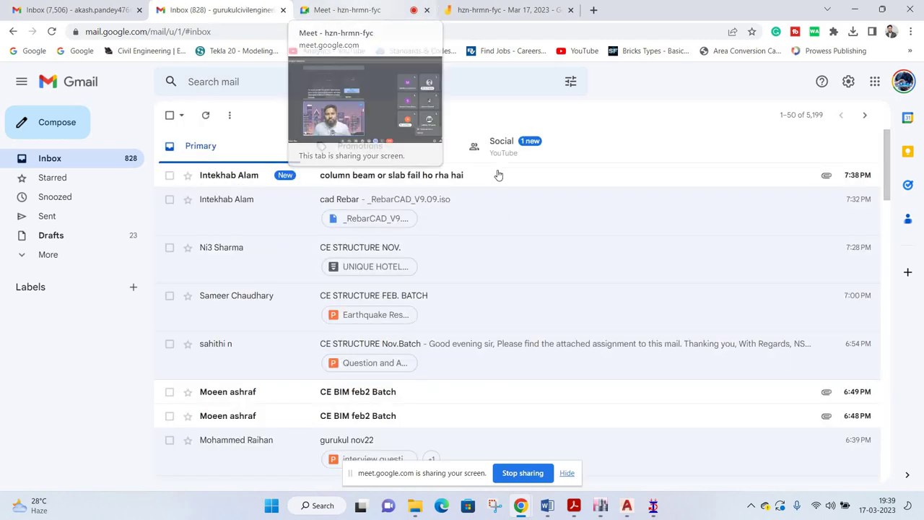
click(394, 208)
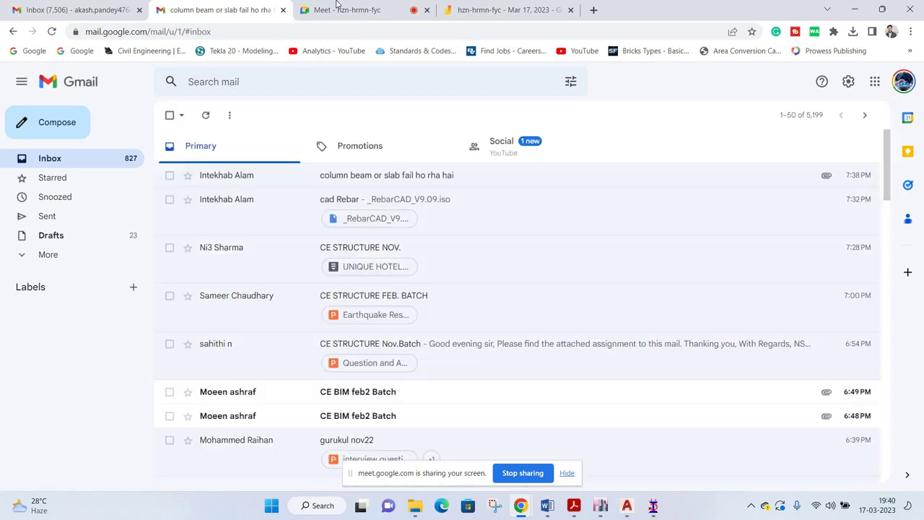
key(ctrl+Tab)
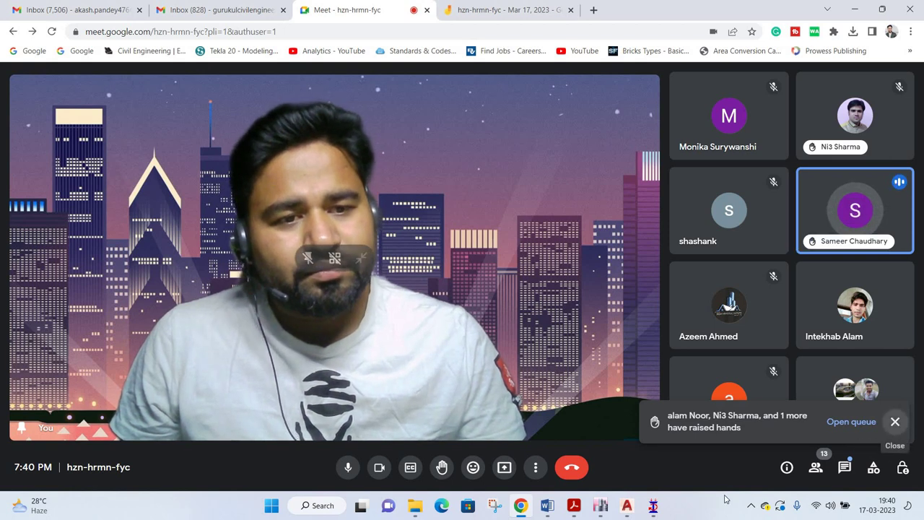
click(895, 422)
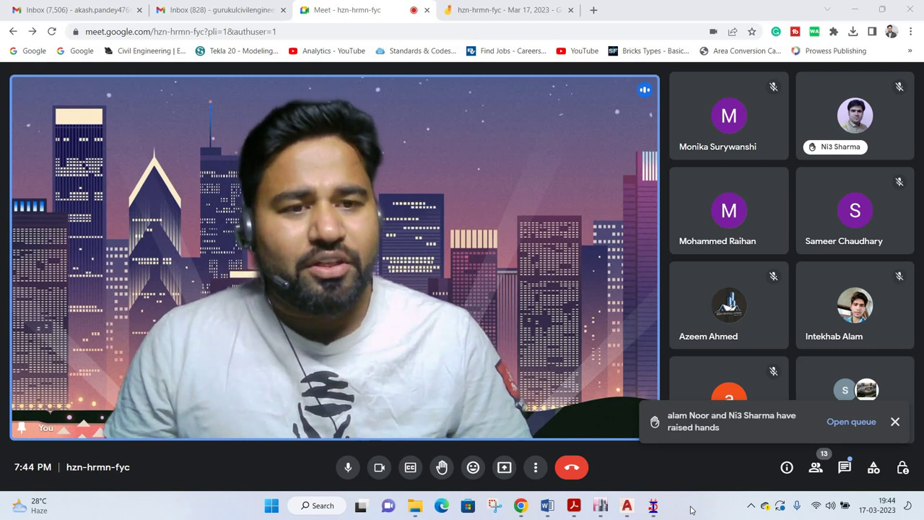
click(895, 422)
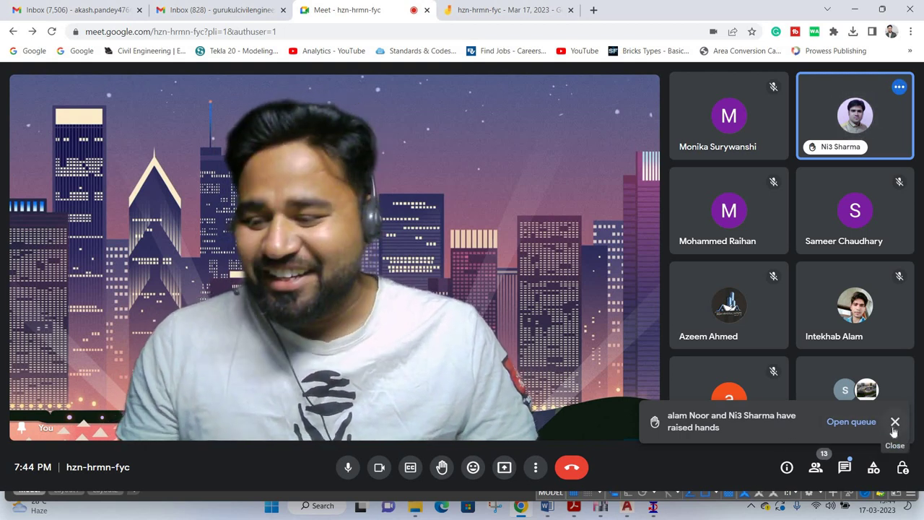
click(845, 467)
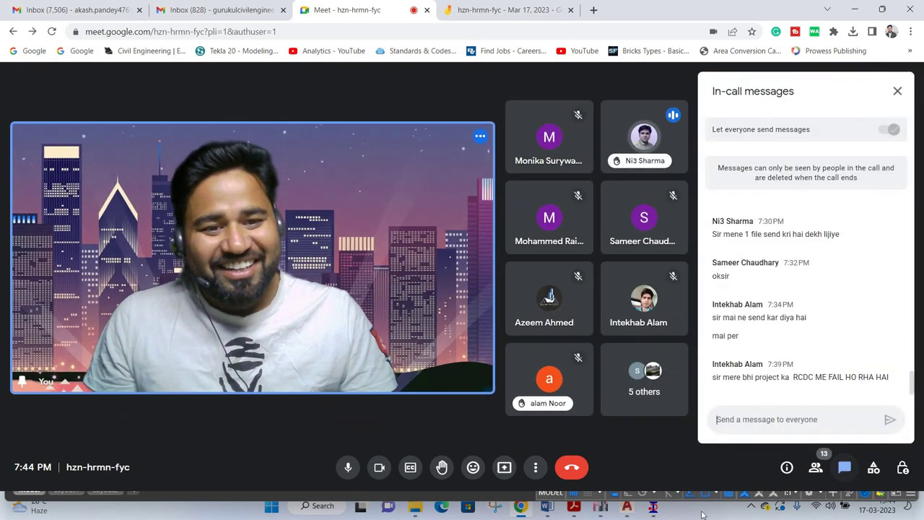
click(845, 467)
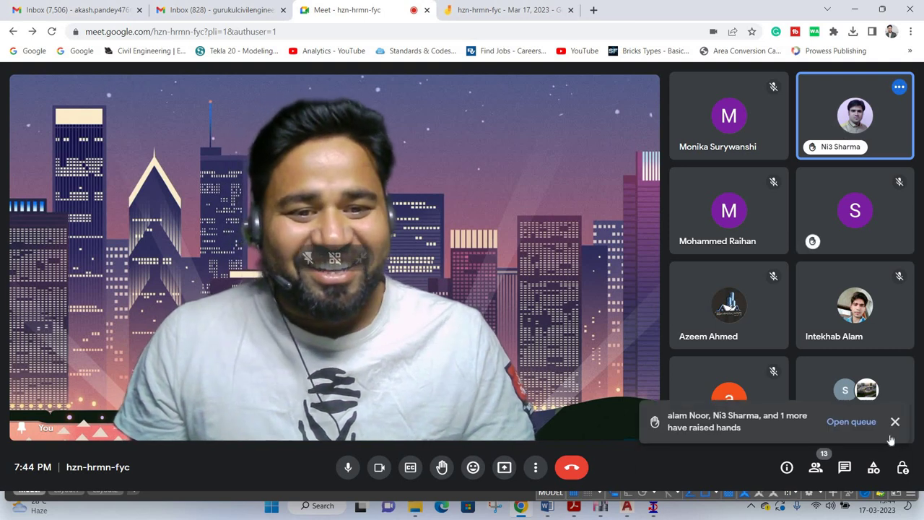
- Look through the People panel's participant list, then close the panel to restore the video grid
click(816, 468)
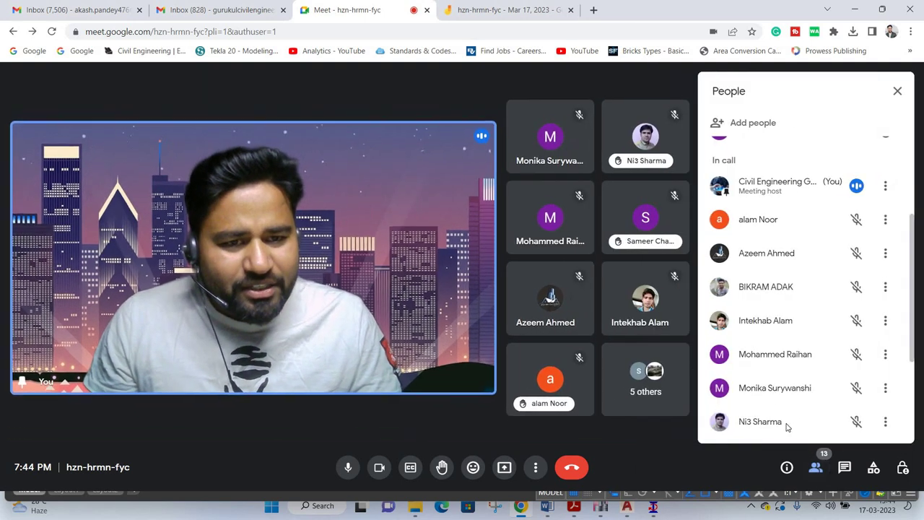
scroll(770, 398, down, 3)
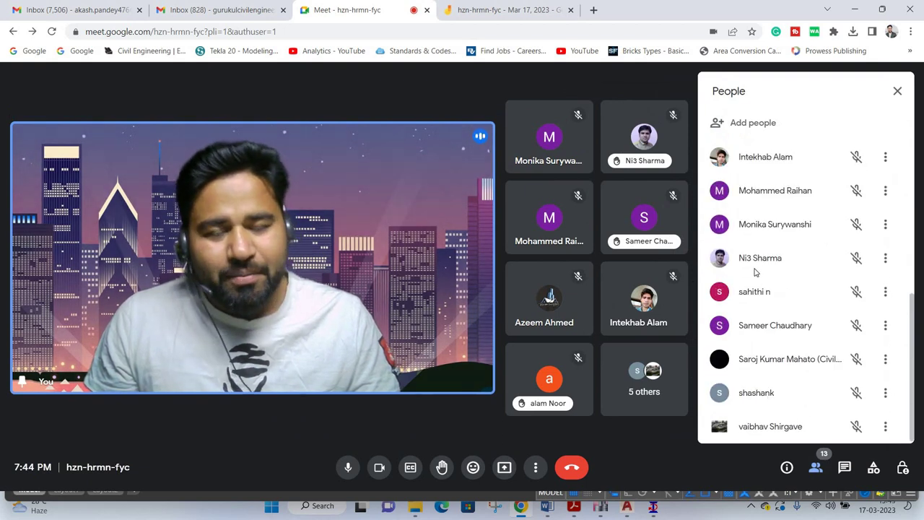
scroll(759, 265, up, 5)
scroll(759, 267, up, 5)
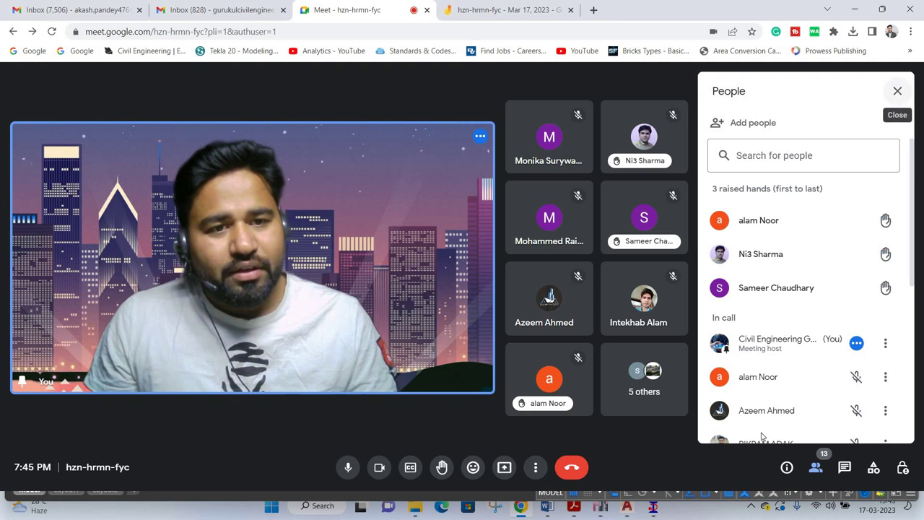
click(815, 466)
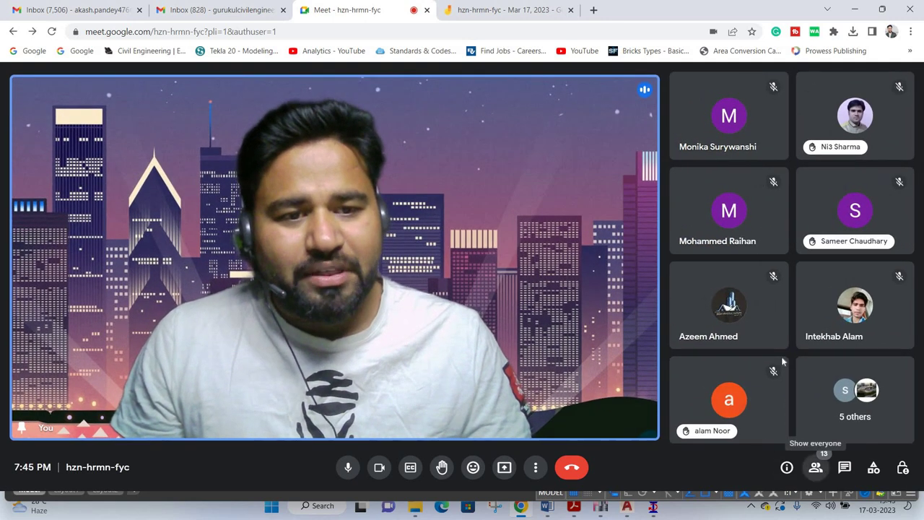
click(816, 467)
scroll(831, 275, down, 5)
scroll(867, 180, down, 2)
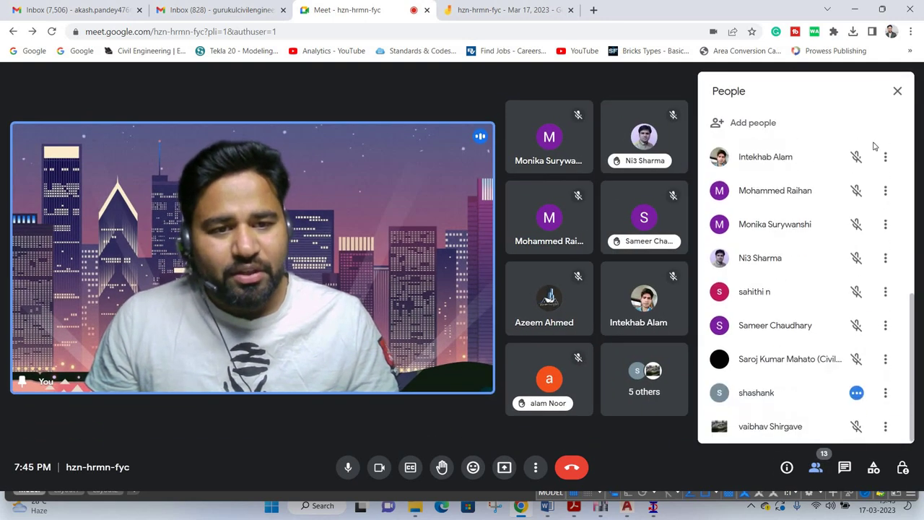
click(897, 88)
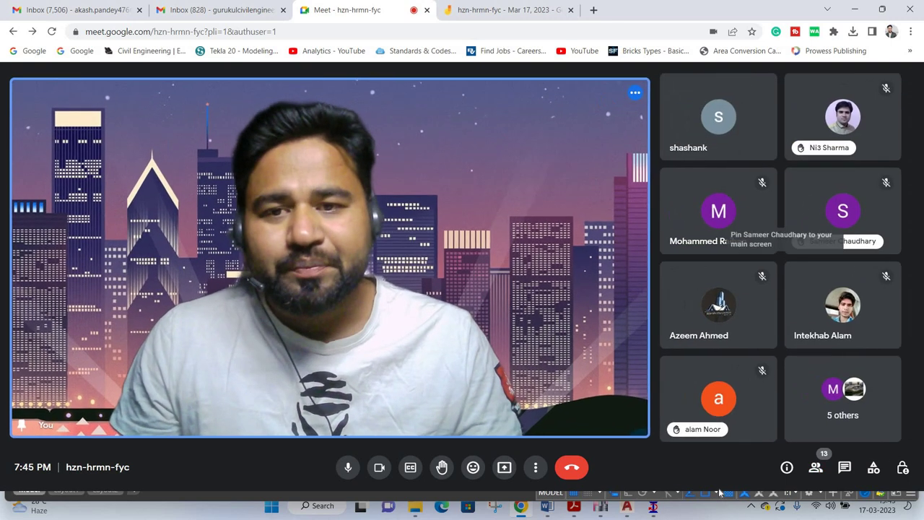